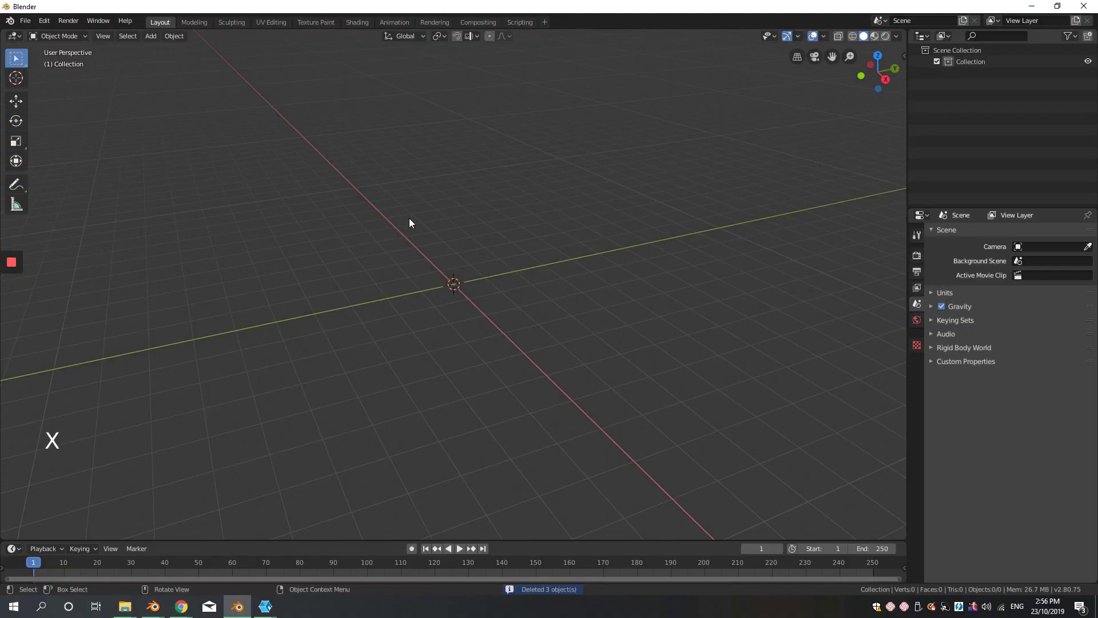
pyautogui.hotkey('ctrl', 'Left')
pyautogui.scroll(1, 410, 223)
pyautogui.middleClick(410, 222)
pyautogui.scroll(-1, 409, 222)
pyautogui.hotkey('ctrl', 'Left')
pyautogui.hotkey('ctrl', 'Right')
pyautogui.hotkey('ctrl', 'Right')
pyautogui.hotkey('ctrl', 'Right')
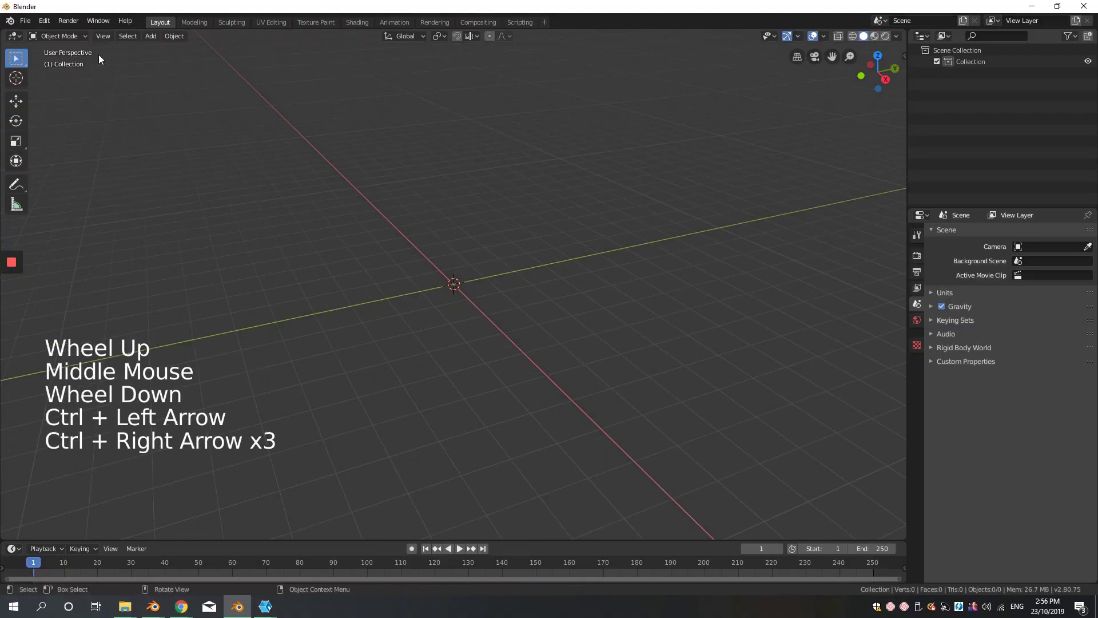
pyautogui.click(270, 22)
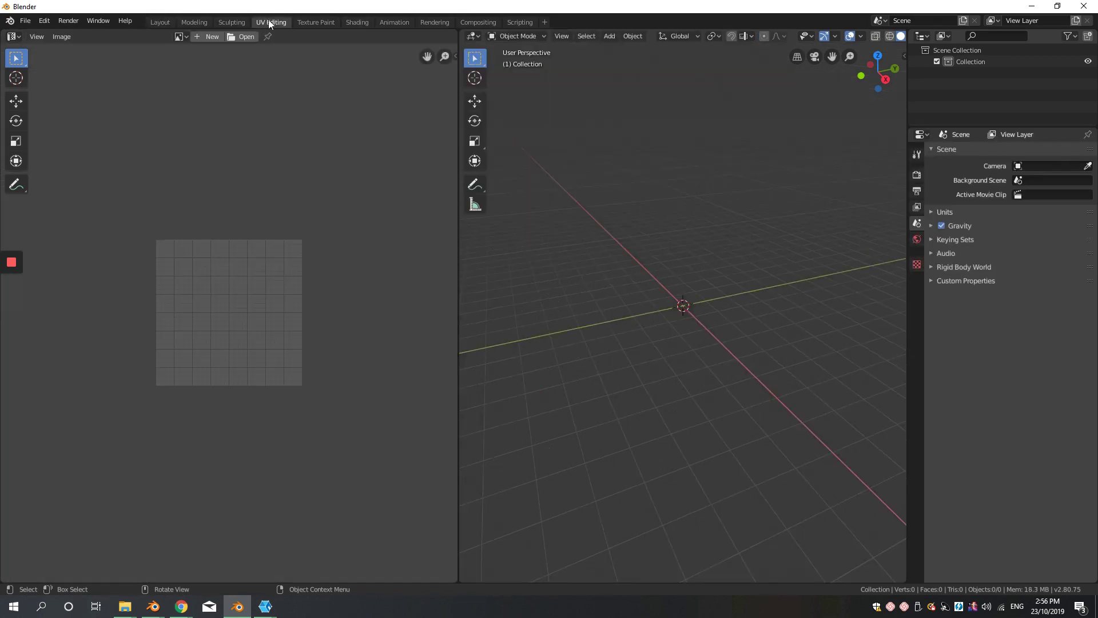
pyautogui.click(316, 22)
pyautogui.click(360, 21)
pyautogui.click(386, 22)
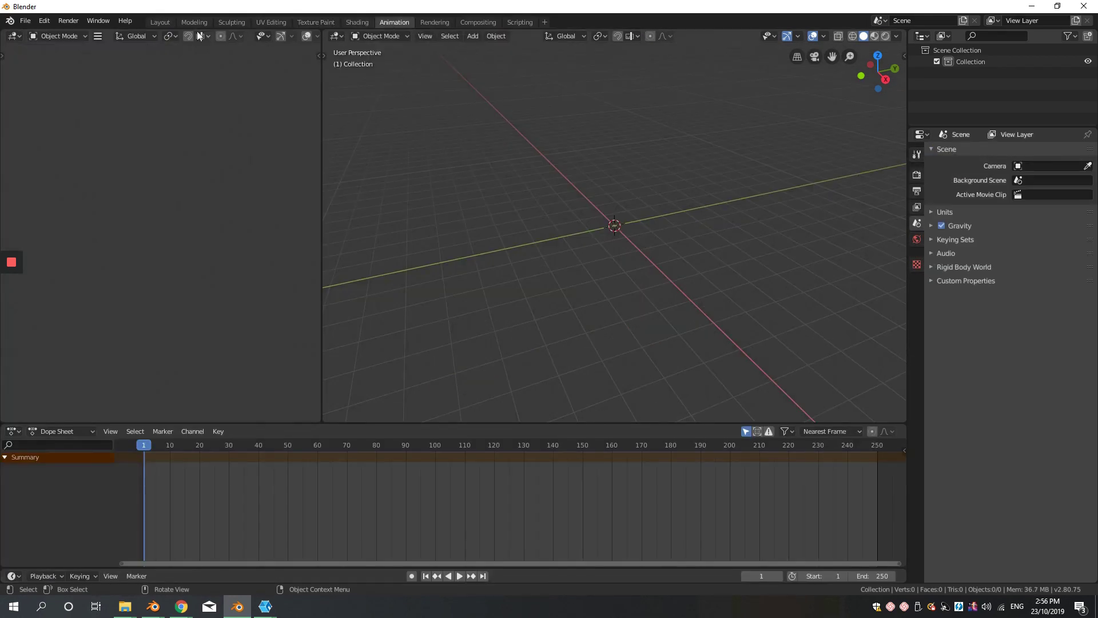
pyautogui.click(195, 22)
pyautogui.click(271, 21)
pyautogui.click(316, 22)
pyautogui.click(357, 21)
pyautogui.click(395, 21)
pyautogui.click(428, 21)
pyautogui.click(520, 21)
# Add a Video Editing workspace
pyautogui.click(545, 21)
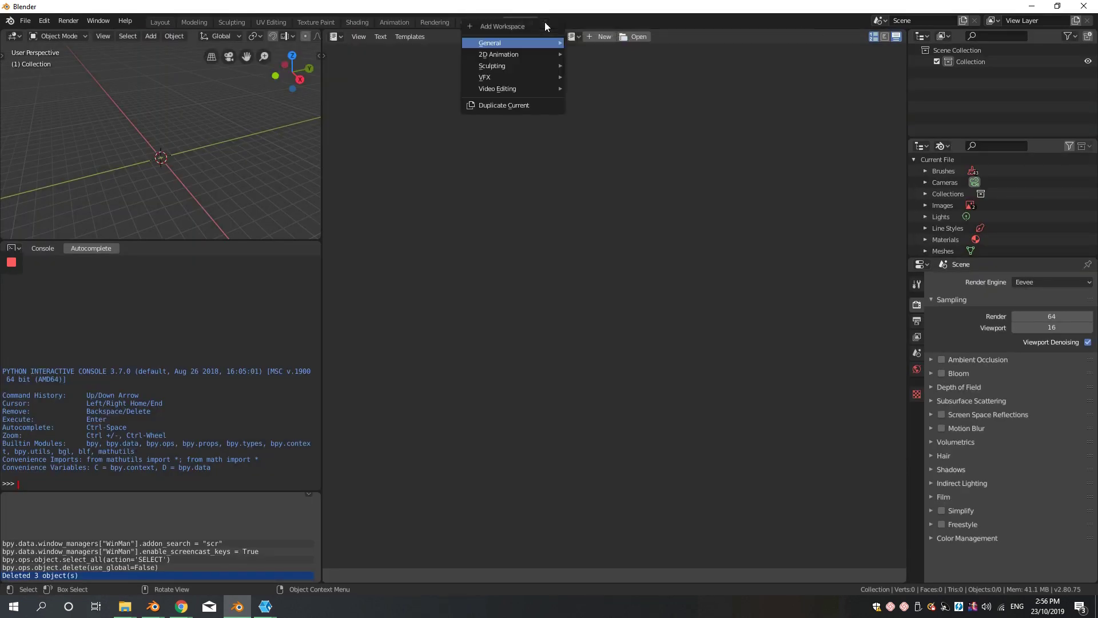
pyautogui.moveTo(522, 87)
pyautogui.click(602, 100)
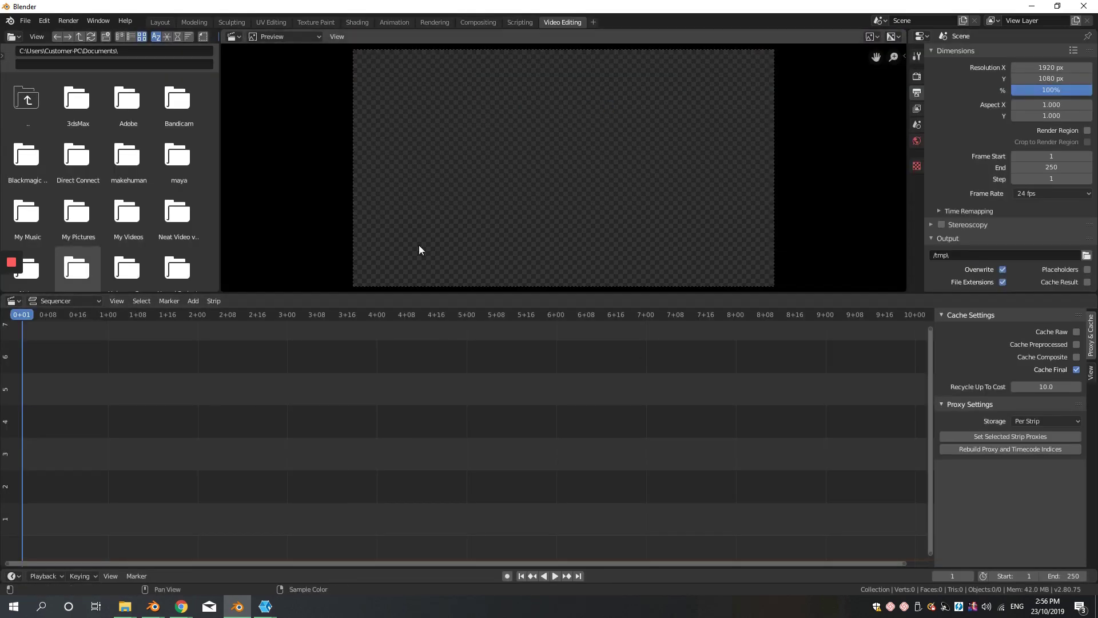
# Add the movie VID_20190906_144052.mp4 from E:\19_Projects\12_Tree\2\2 to the sequencer as a strip starting at frame 1
pyautogui.hotkey('shift', 'a')
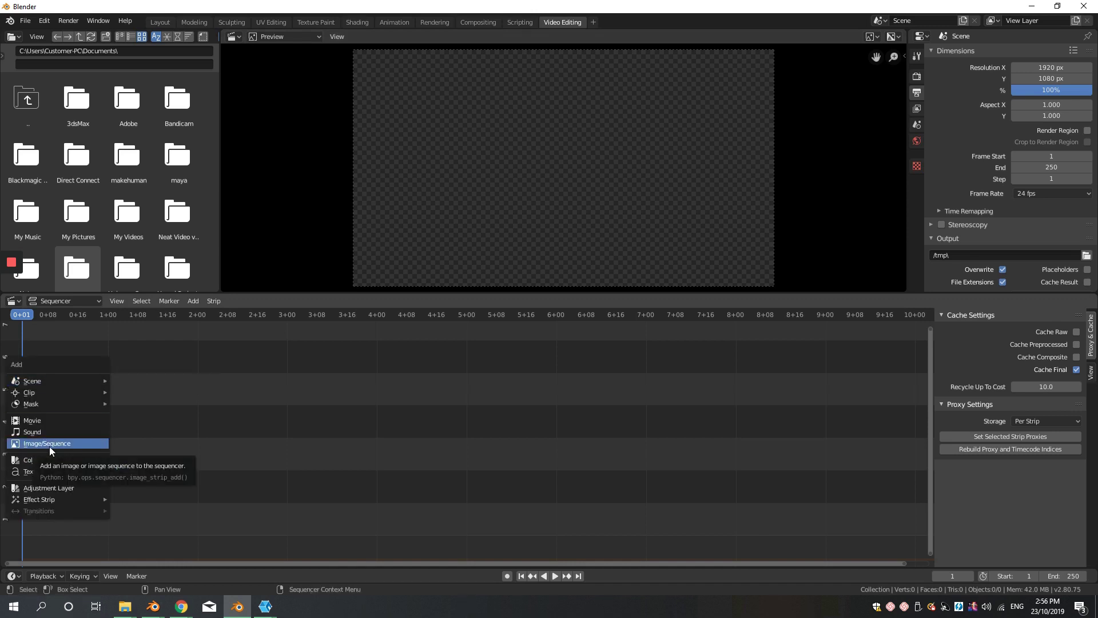
pyautogui.click(32, 421)
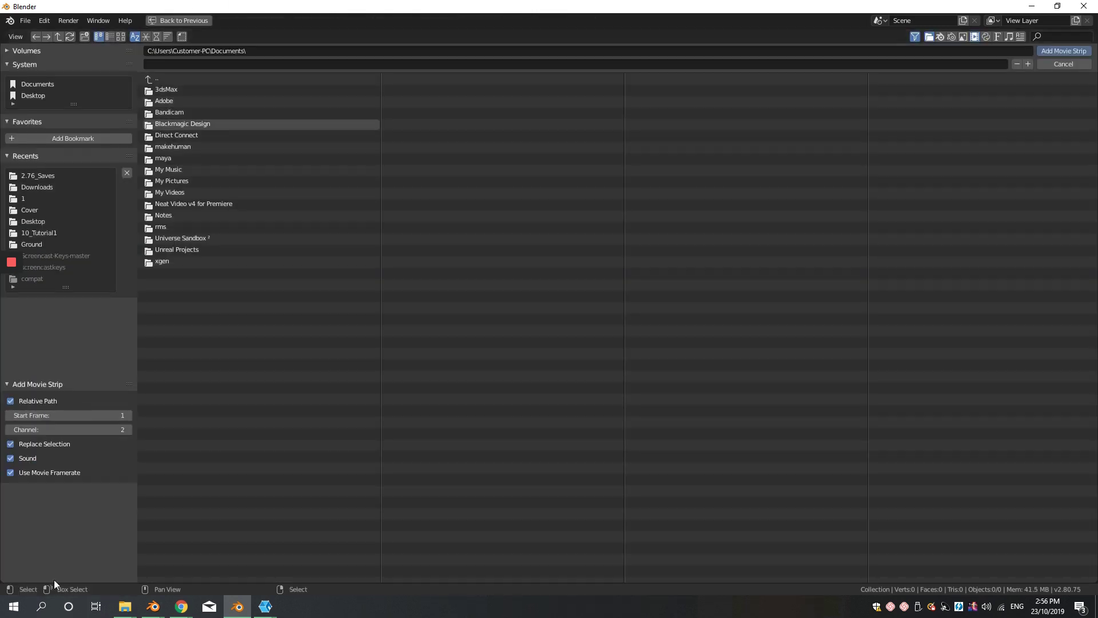
pyautogui.moveTo(125, 607)
pyautogui.click(358, 518)
pyautogui.click(309, 519)
pyautogui.click(310, 518)
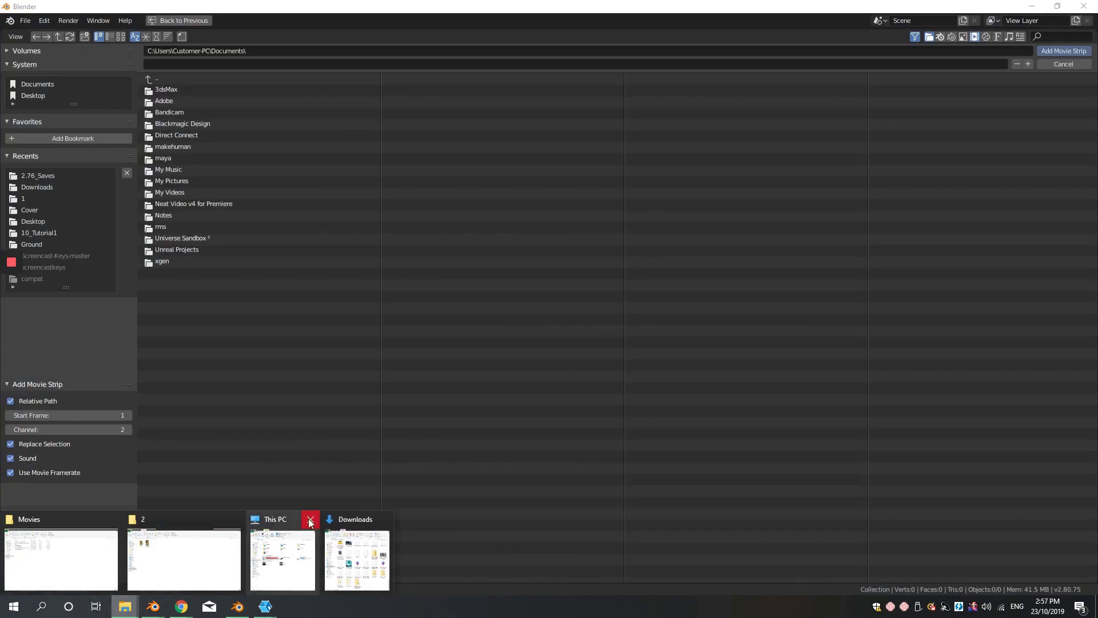
pyautogui.click(310, 519)
pyautogui.click(309, 519)
pyautogui.click(263, 51)
pyautogui.write('E:\\19_Projects\\12_Tree\\2\\2')
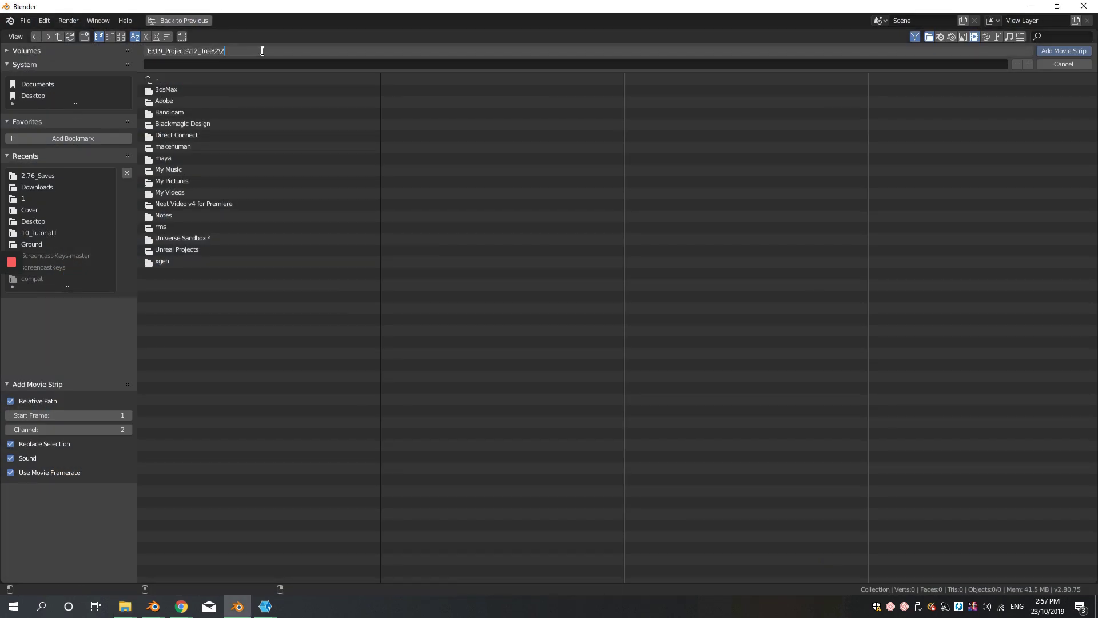
pyautogui.press('Return')
pyautogui.doubleClick(198, 100)
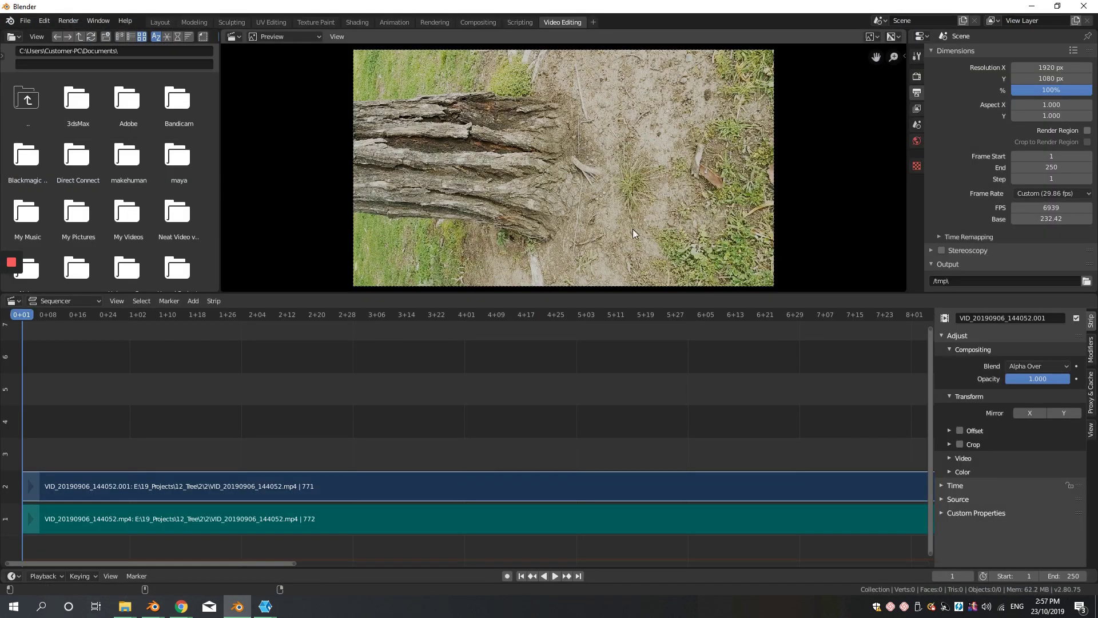
# Scrub through the footage and set the render resolution to 1080 px in X and 1920 px in Y
pyautogui.scroll(-2, 633, 229)
pyautogui.press('a')
pyautogui.moveTo(166, 315); pyautogui.dragTo(295, 316)
pyautogui.doubleClick(1052, 66)
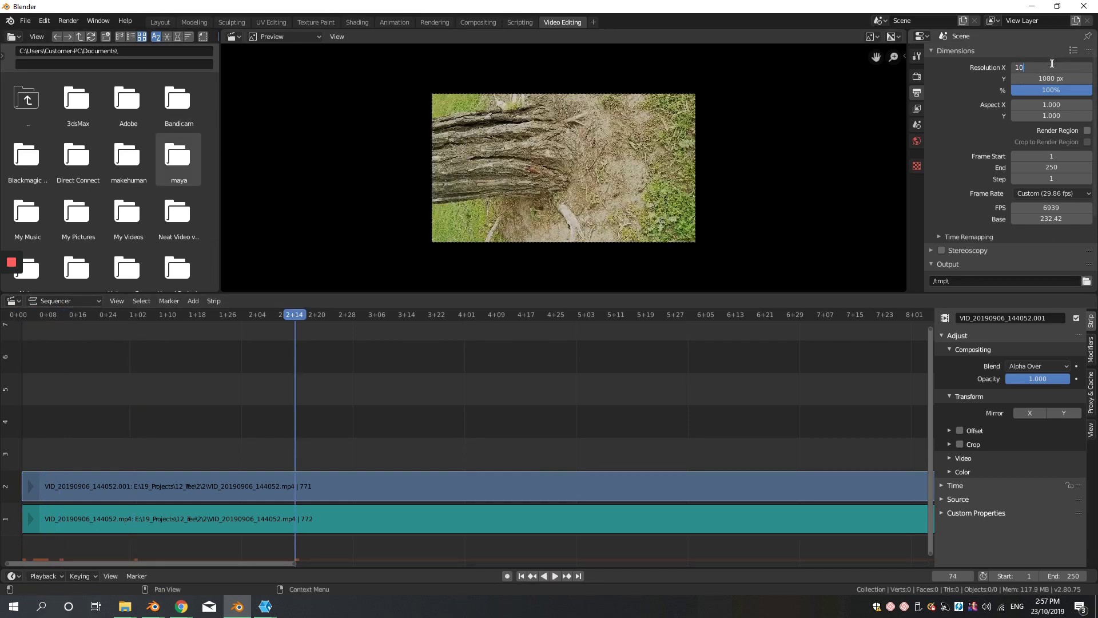
pyautogui.write('1080')
pyautogui.press('Tab')
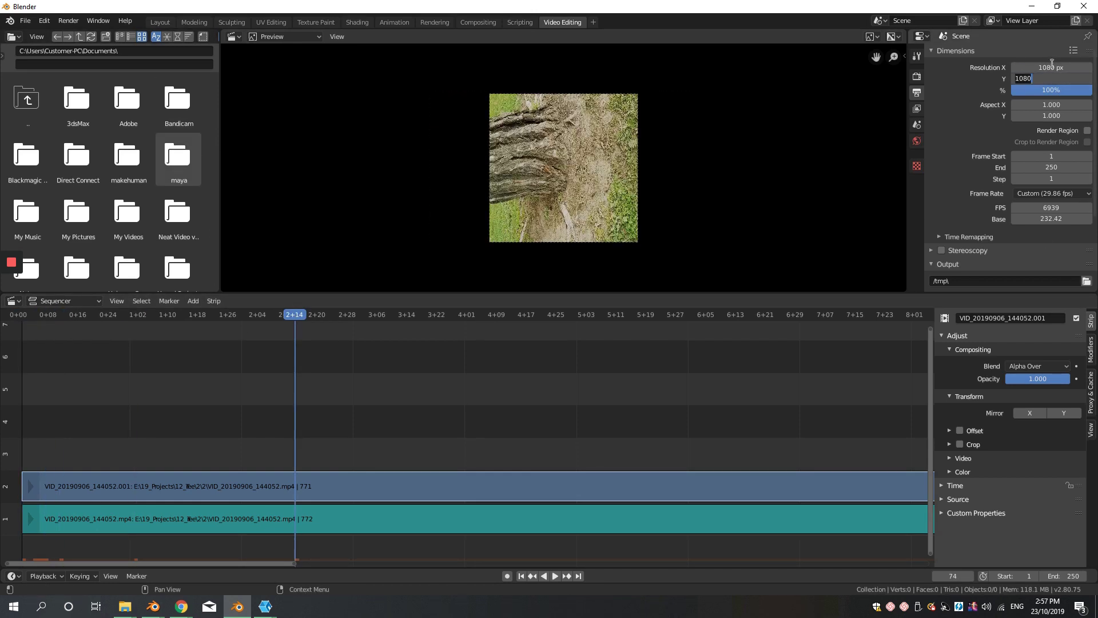
pyautogui.write('1920')
pyautogui.press('Return')
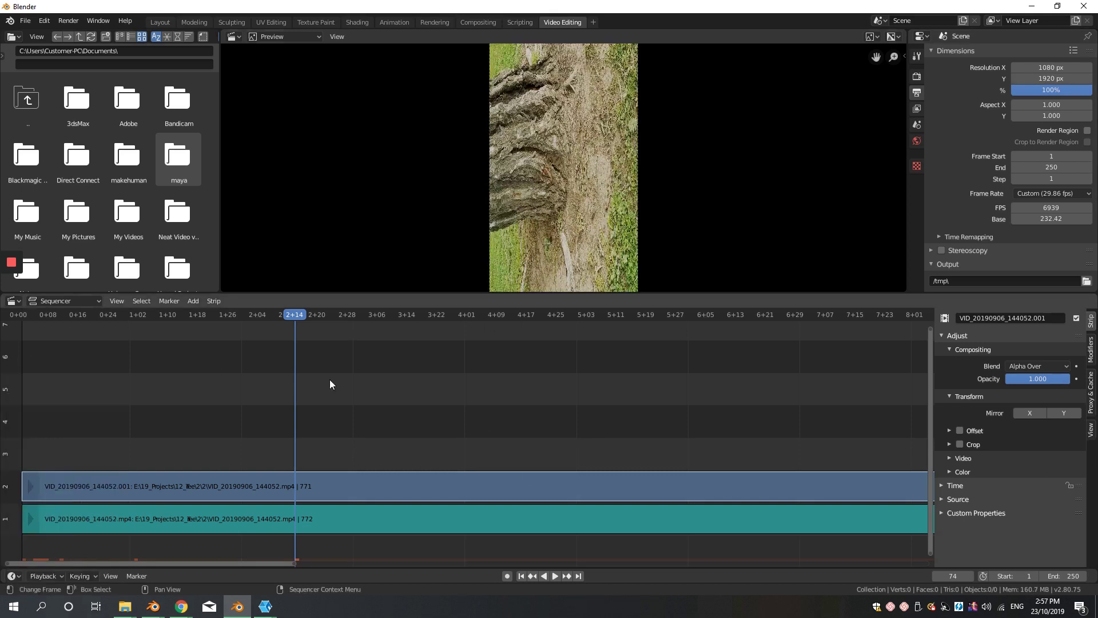
# Return to frame 1 and add a Transform effect strip to the video strip
pyautogui.hotkey('shift', 'Left')
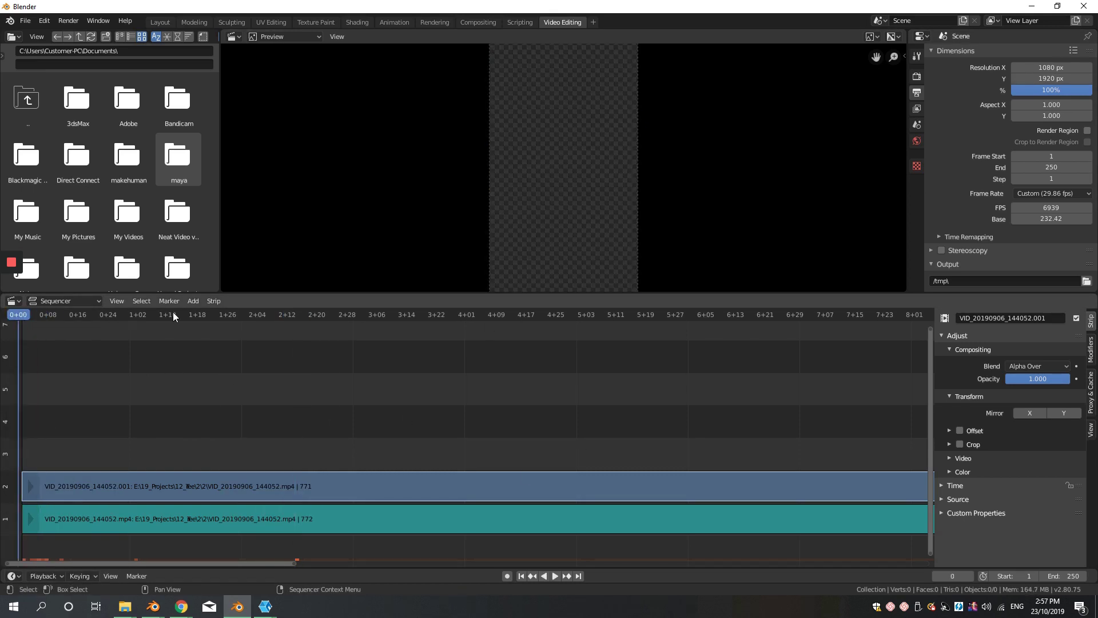
pyautogui.hotkey('shift', 'a')
pyautogui.moveTo(137, 532)
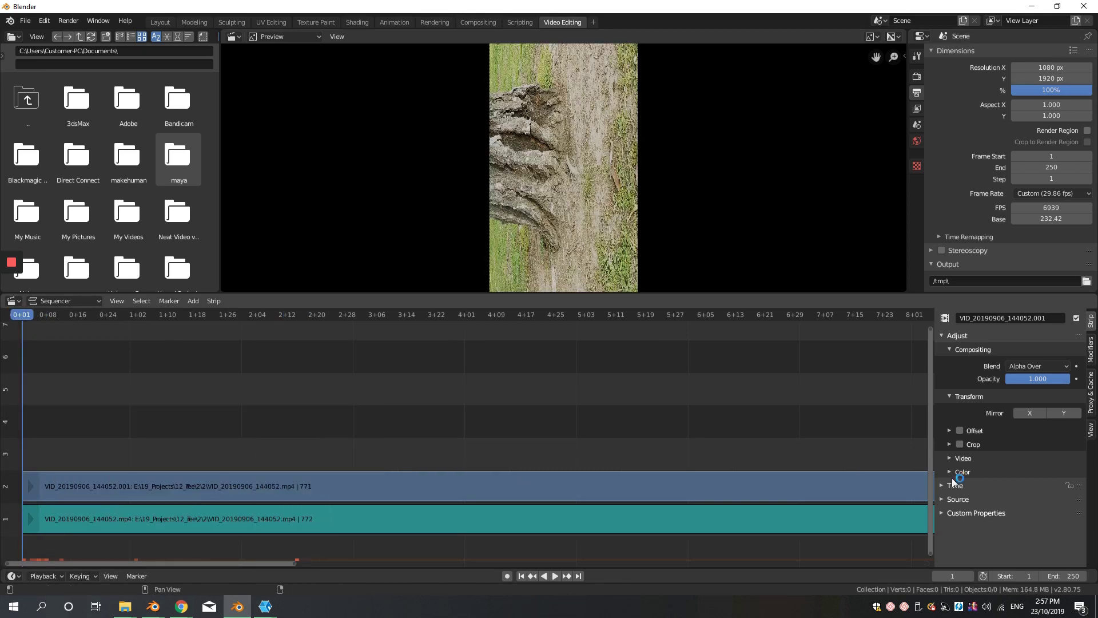
pyautogui.click(305, 482)
pyautogui.hotkey('shift', 'a')
pyautogui.moveTo(267, 558)
pyautogui.click(343, 513)
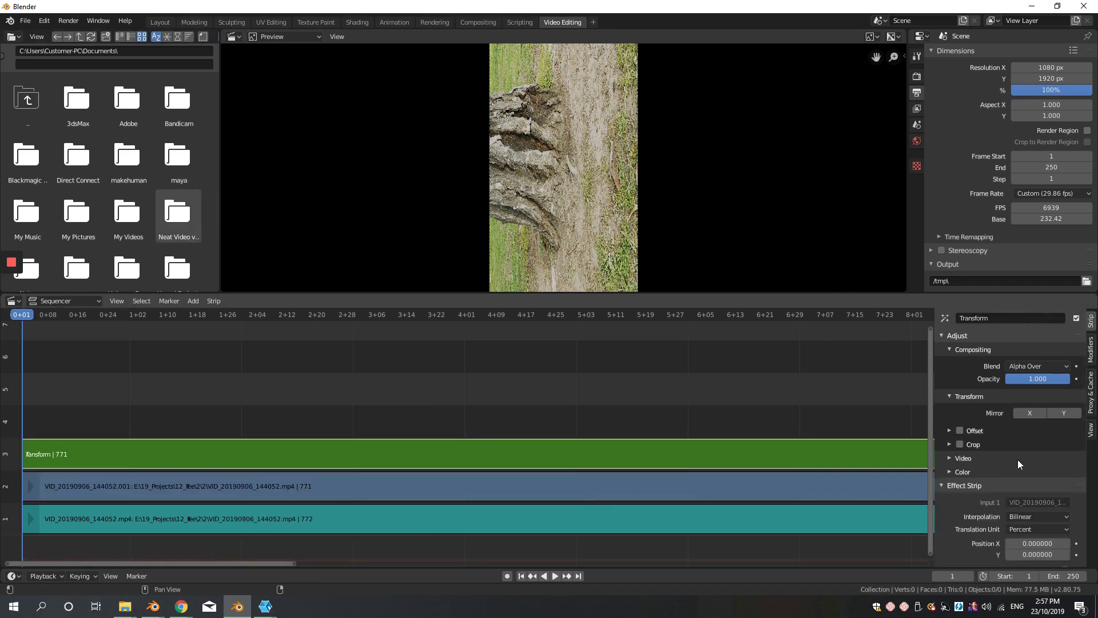
# Set the Transform strip's rotation to -90 and its scale to X 1.78 and Y 0.58
pyautogui.scroll(-3, 1066, 500)
pyautogui.click(1036, 530)
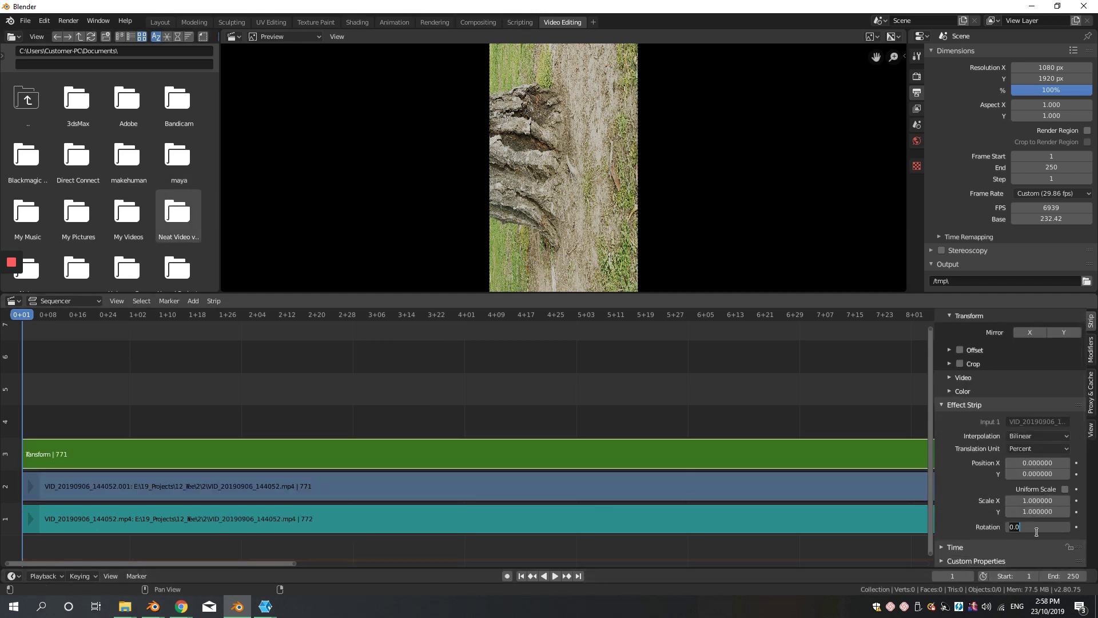
pyautogui.write('90')
pyautogui.press('Return')
pyautogui.click(1039, 529)
pyautogui.press('Return')
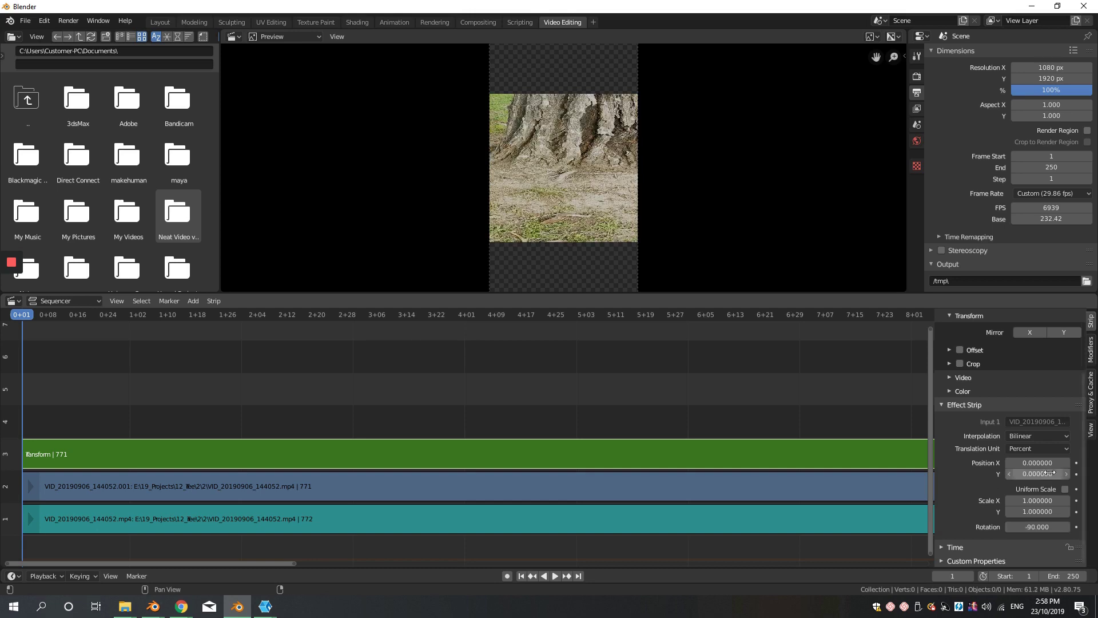
pyautogui.moveTo(1053, 501)
pyautogui.mouseDown()
pyautogui.moveTo(1067, 501)
pyautogui.moveTo(1010, 514)
pyautogui.moveTo(1041, 512)
pyautogui.mouseUp()
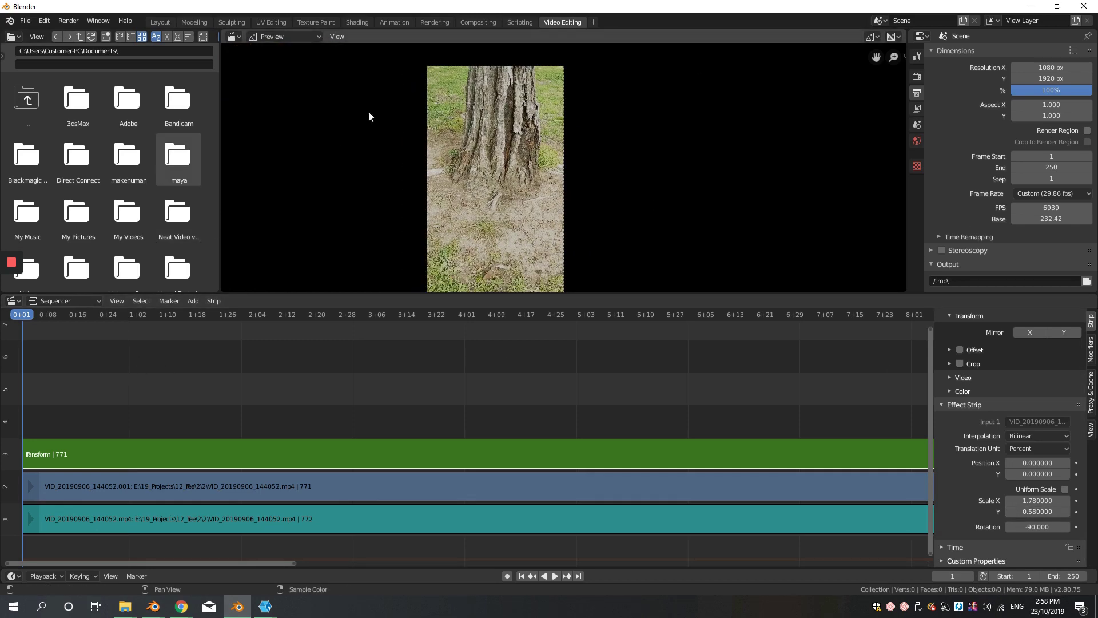
# Create a folder named jpeg in E:\19_Projects\12_Tree\2\2 and set it as the render output path
pyautogui.scroll(-3, 1069, 218)
pyautogui.click(1087, 212)
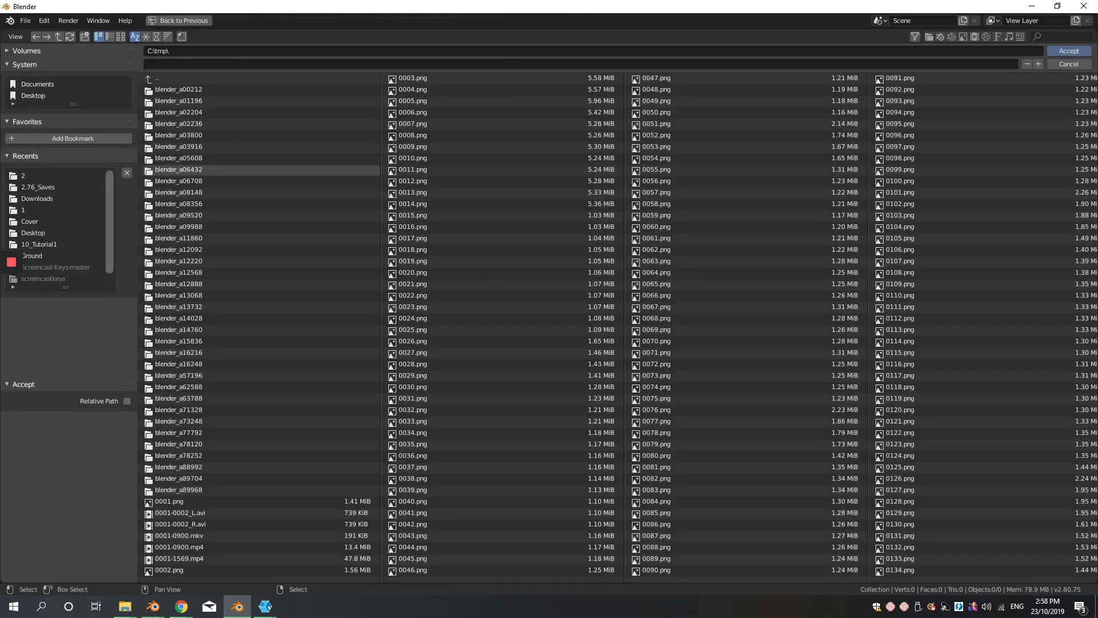
pyautogui.click(86, 37)
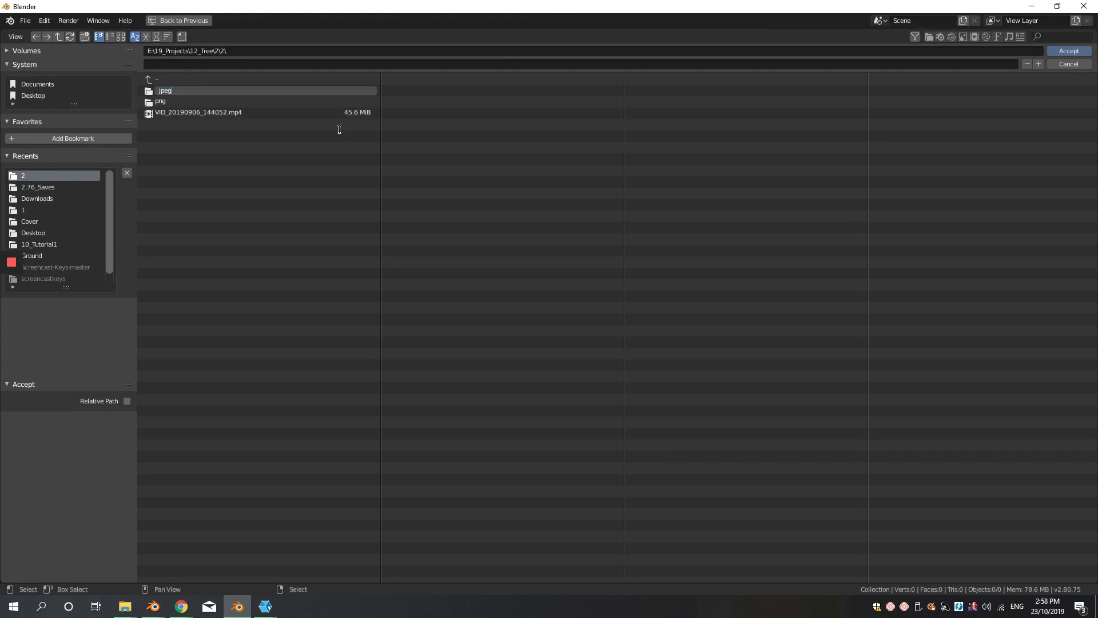
pyautogui.click(234, 91)
pyautogui.click(1069, 51)
# Set the output file format to JPEG and the end frame to 770 to match the strip length
pyautogui.scroll(-2, 1010, 141)
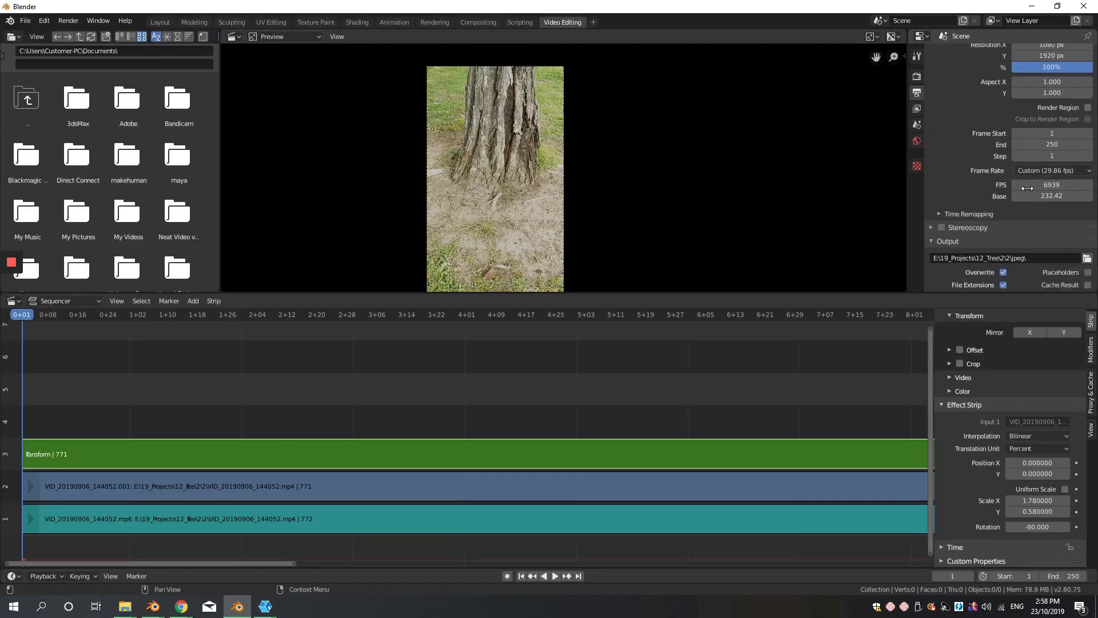
pyautogui.click(1041, 217)
pyautogui.click(907, 299)
pyautogui.scroll(-20, 753, 409)
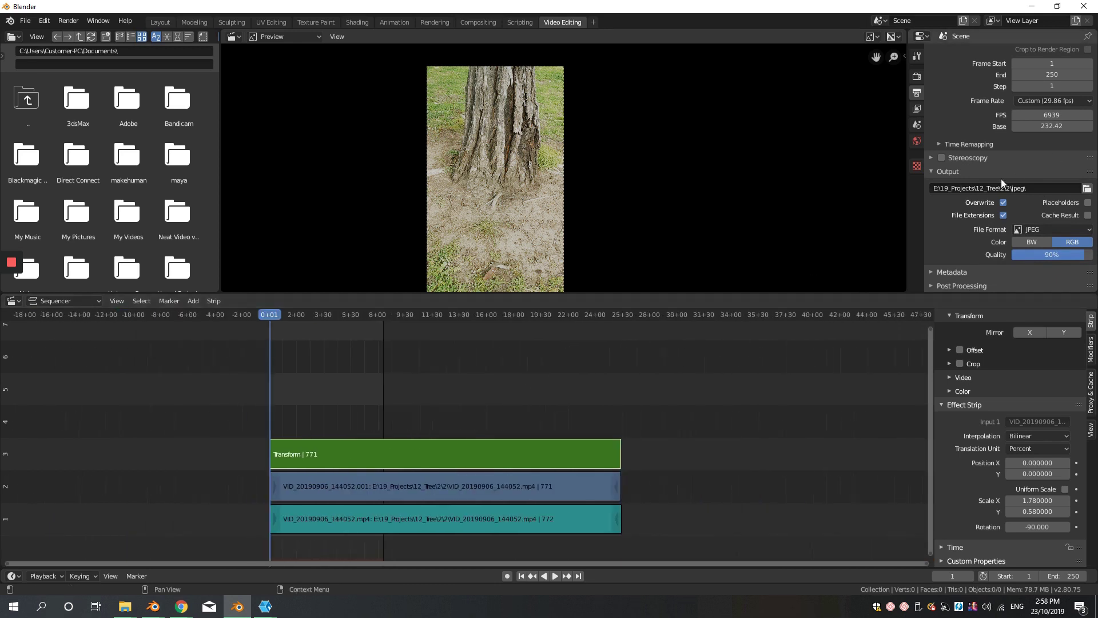
pyautogui.moveTo(1046, 74)
pyautogui.mouseDown()
pyautogui.moveTo(1089, 75)
pyautogui.moveTo(1055, 74)
pyautogui.mouseUp()
pyautogui.scroll(20, 632, 395)
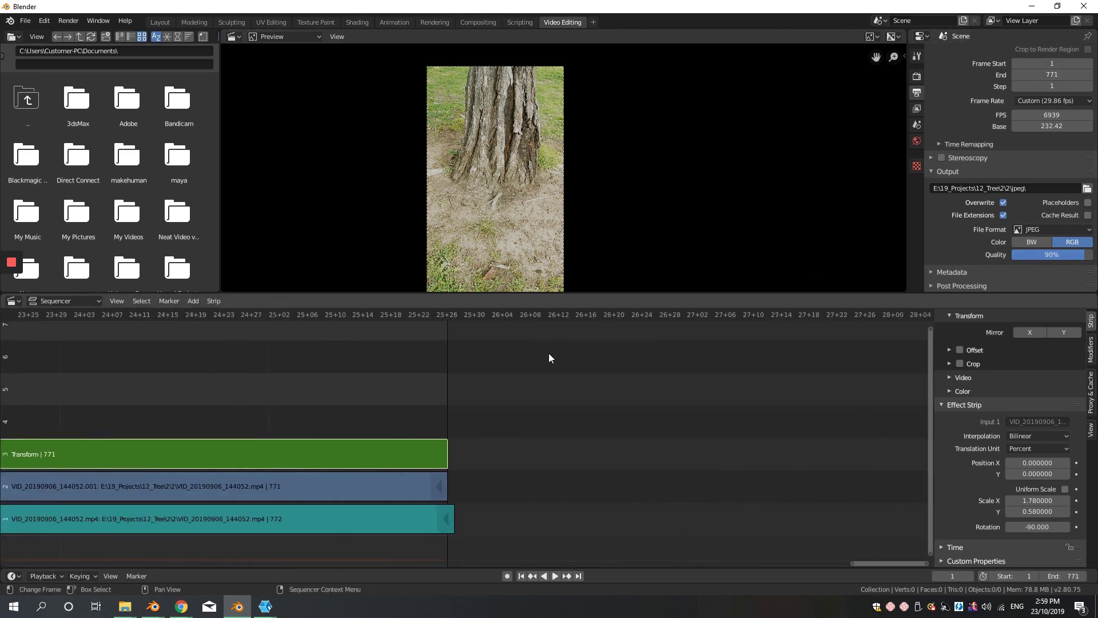
# Set the render engine to Cycles and render the animation as an image sequence
pyautogui.click(917, 76)
pyautogui.click(1029, 54)
pyautogui.click(1024, 92)
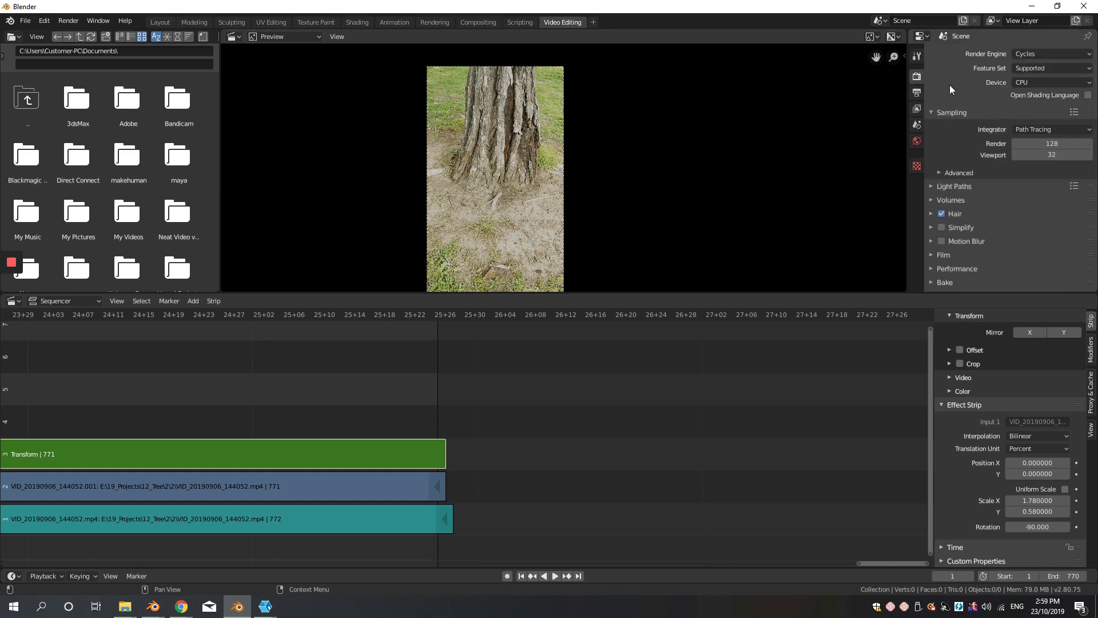
pyautogui.click(917, 92)
pyautogui.click(68, 20)
pyautogui.click(92, 46)
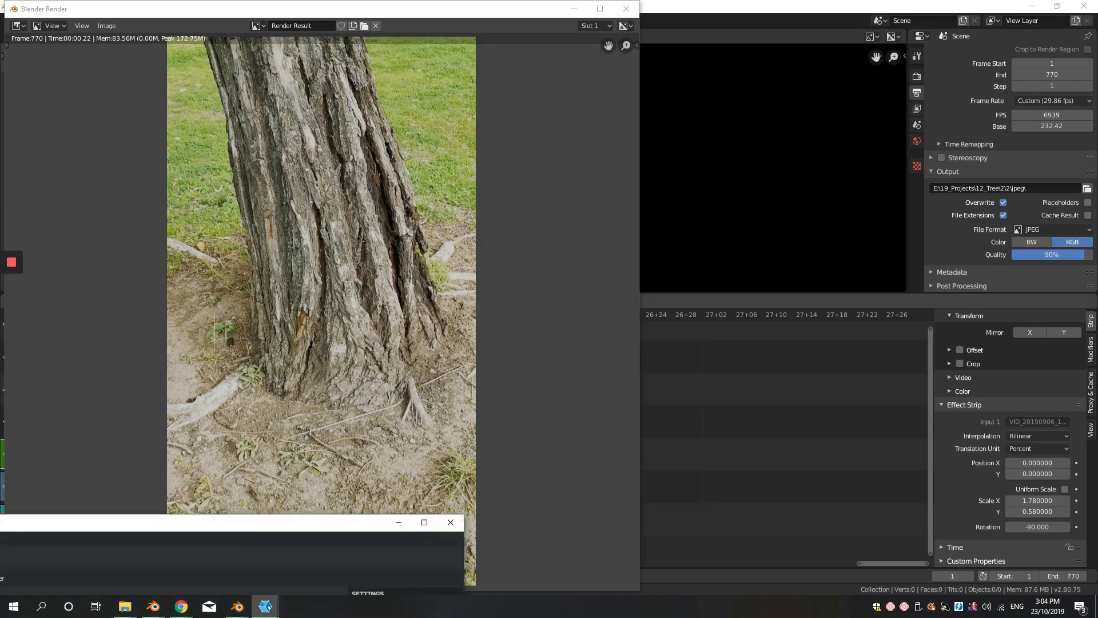
# Switch to a maximized Meshroom and open the jpeg folder in a File Explorer window over it
pyautogui.moveTo(0, 519); pyautogui.dragTo(381, 1)
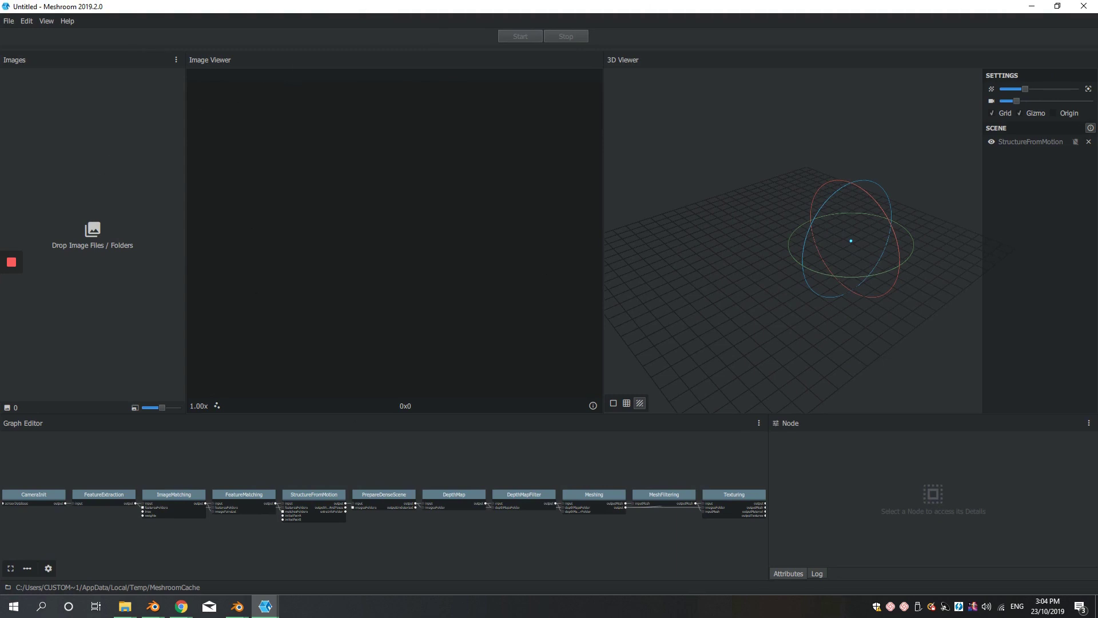
pyautogui.moveTo(0, 151); pyautogui.dragTo(785, 85)
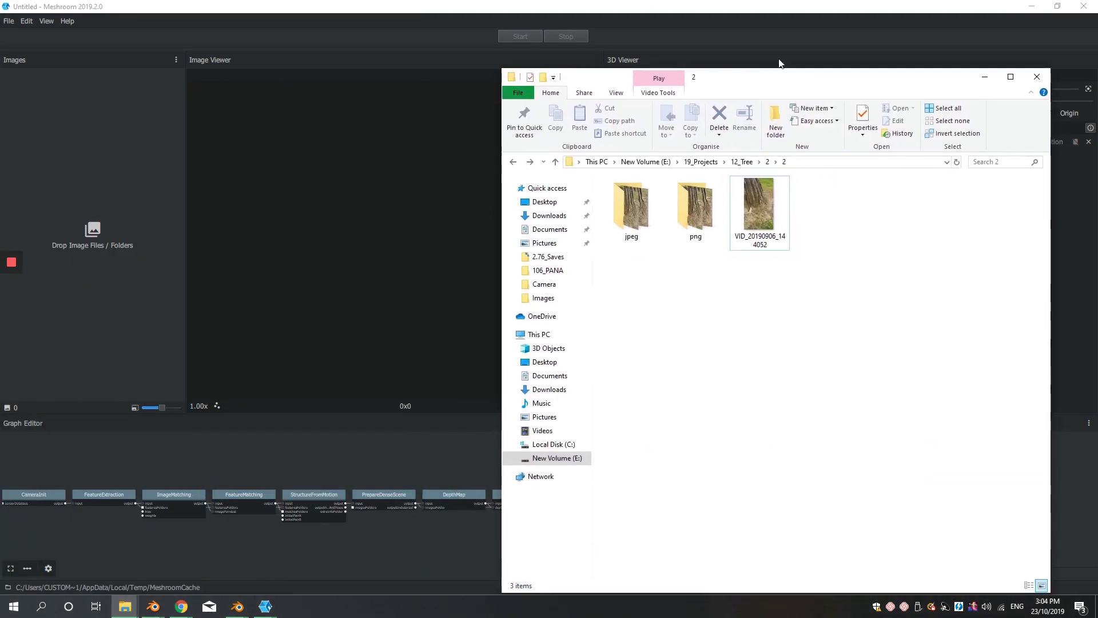
pyautogui.doubleClick(644, 217)
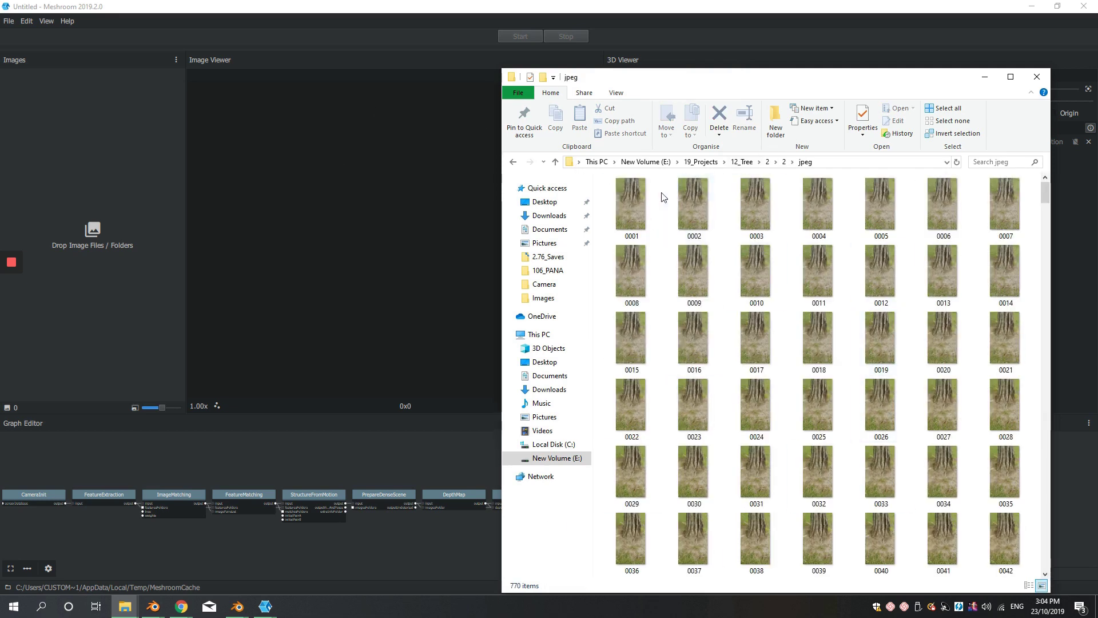
# Import all rendered frames from the jpeg folder into Meshroom's image list
pyautogui.click(645, 196)
pyautogui.scroll(-15, 645, 196)
pyautogui.scroll(-20, 764, 293)
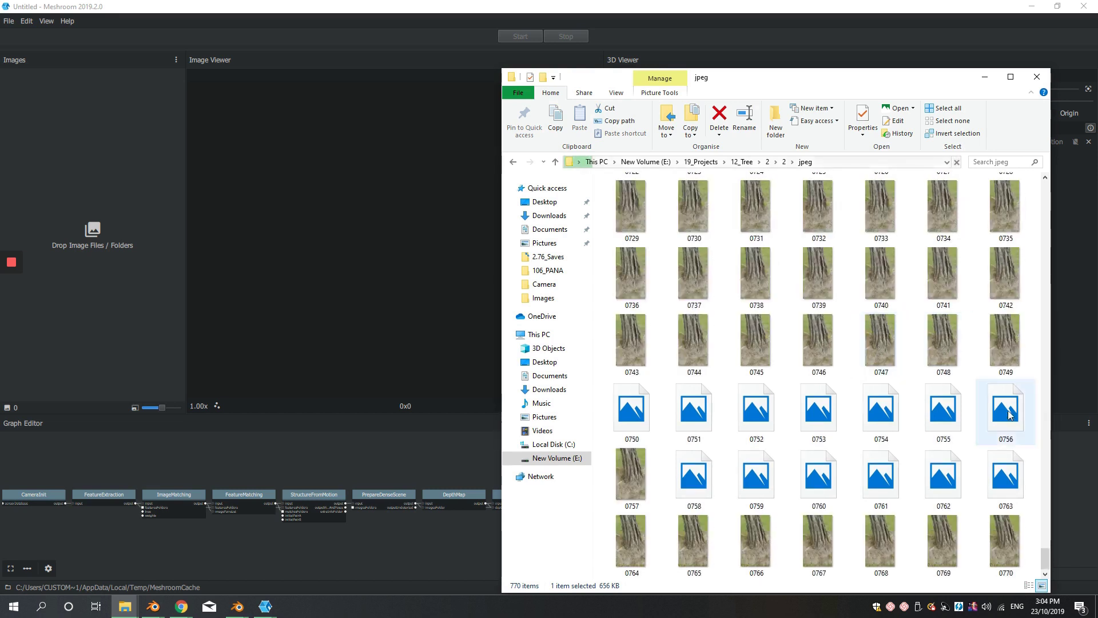
pyautogui.hotkey('ctrl', 'a')
pyautogui.moveTo(698, 220); pyautogui.dragTo(160, 168)
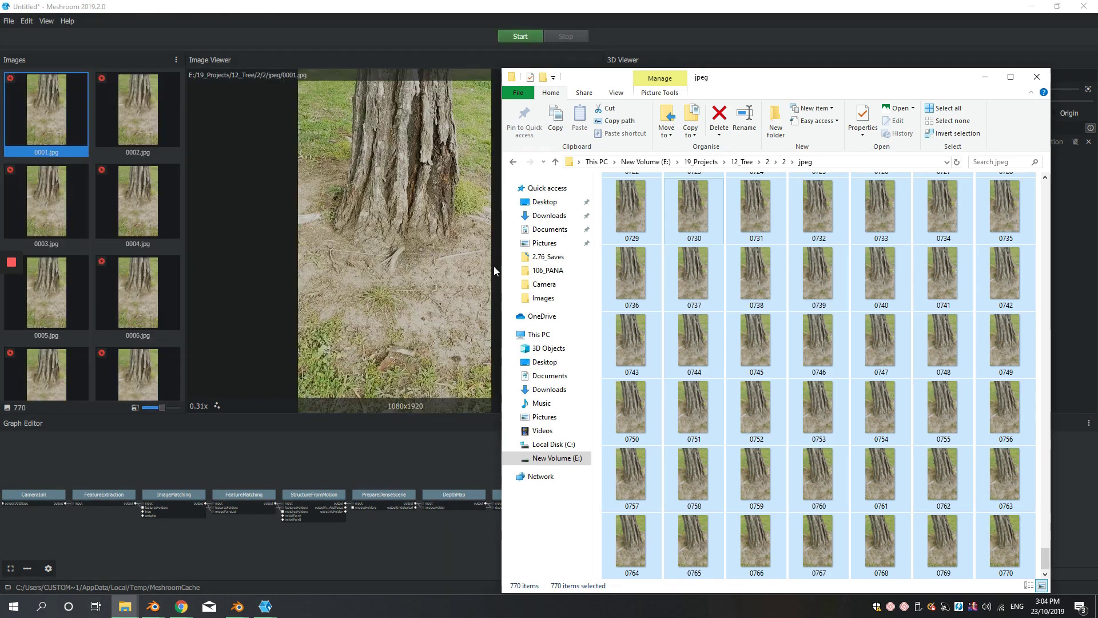
pyautogui.click(163, 443)
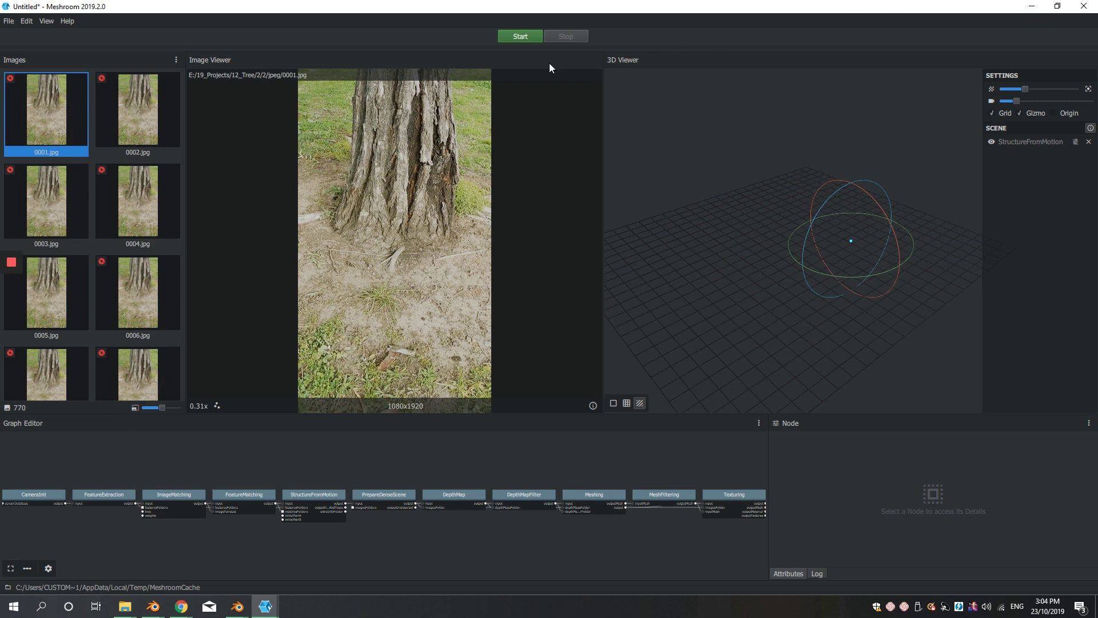
# Start the reconstruction, saving the project first as Tree_tut in the 12_Tree/2 folder
pyautogui.click(519, 40)
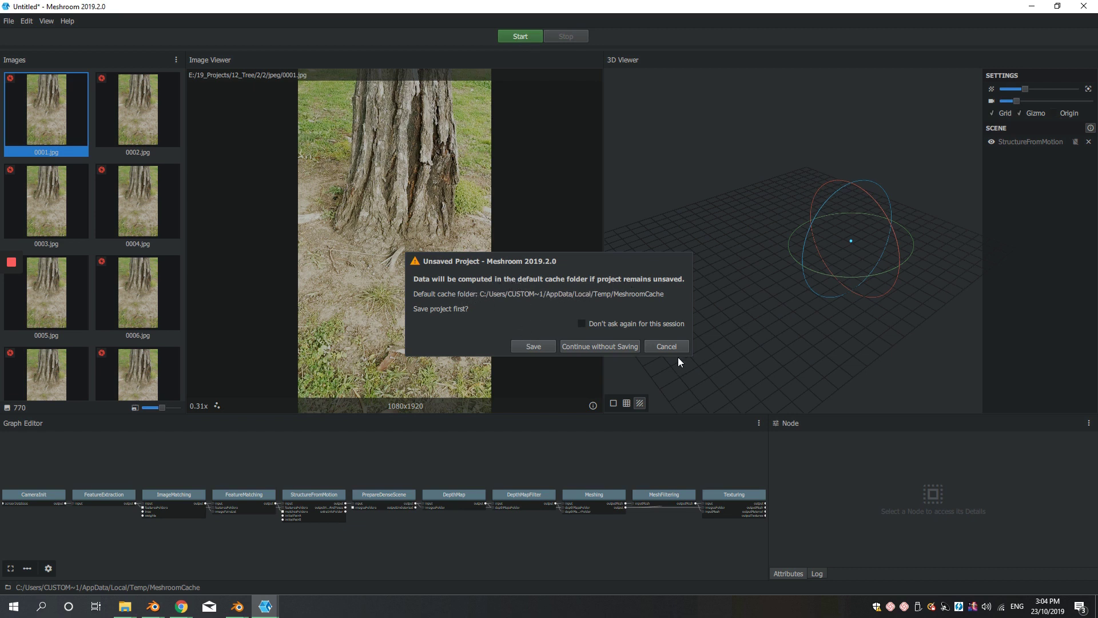
pyautogui.click(533, 346)
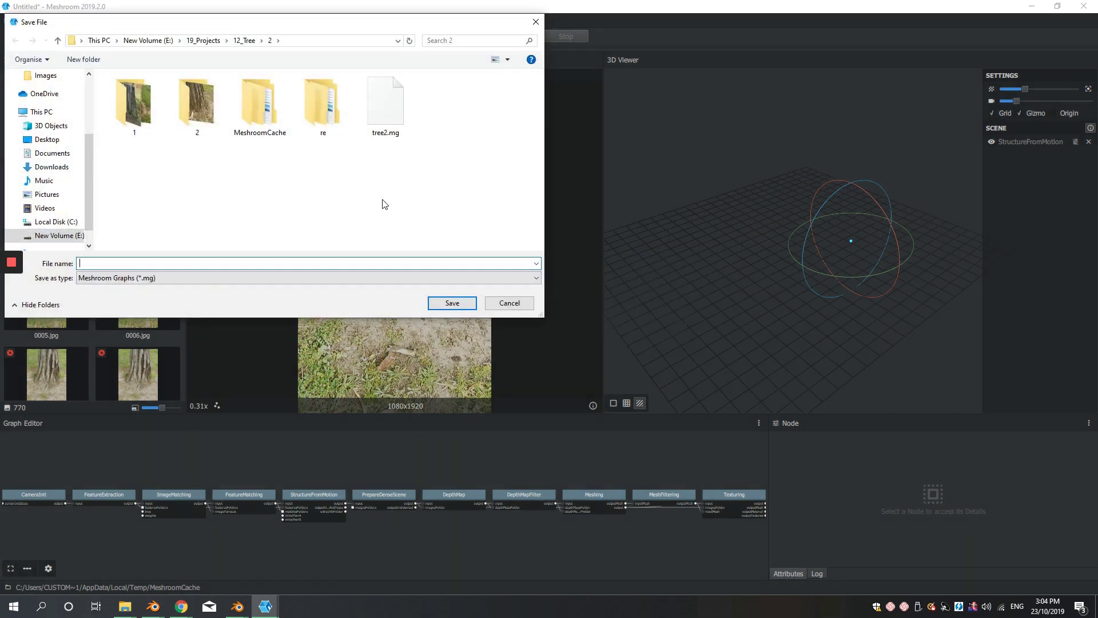
pyautogui.write('Tree')
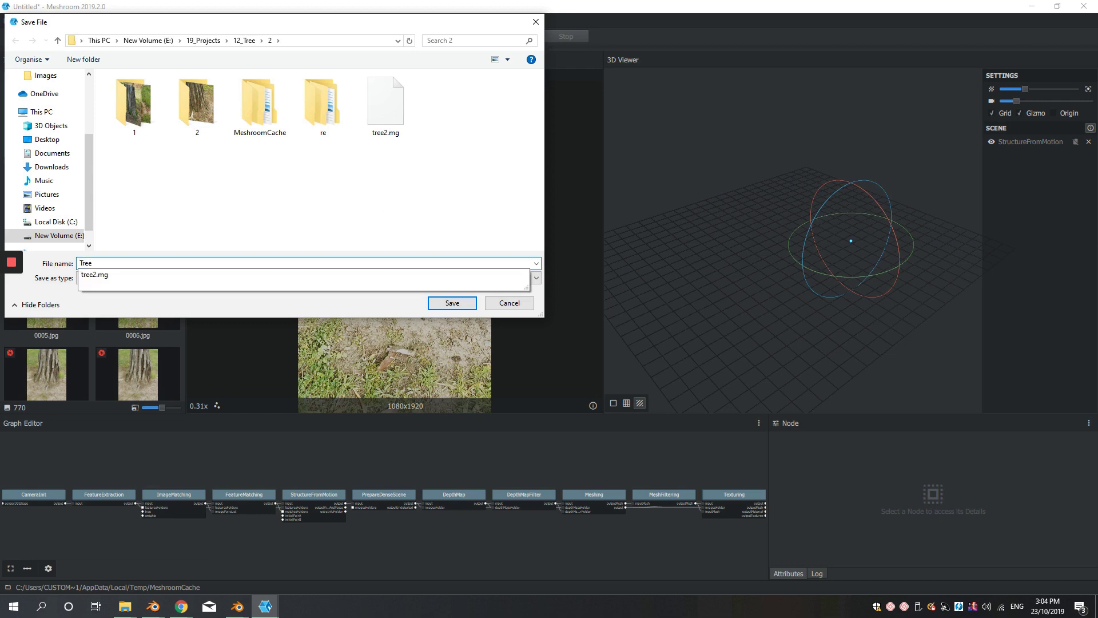
pyautogui.write('_tut')
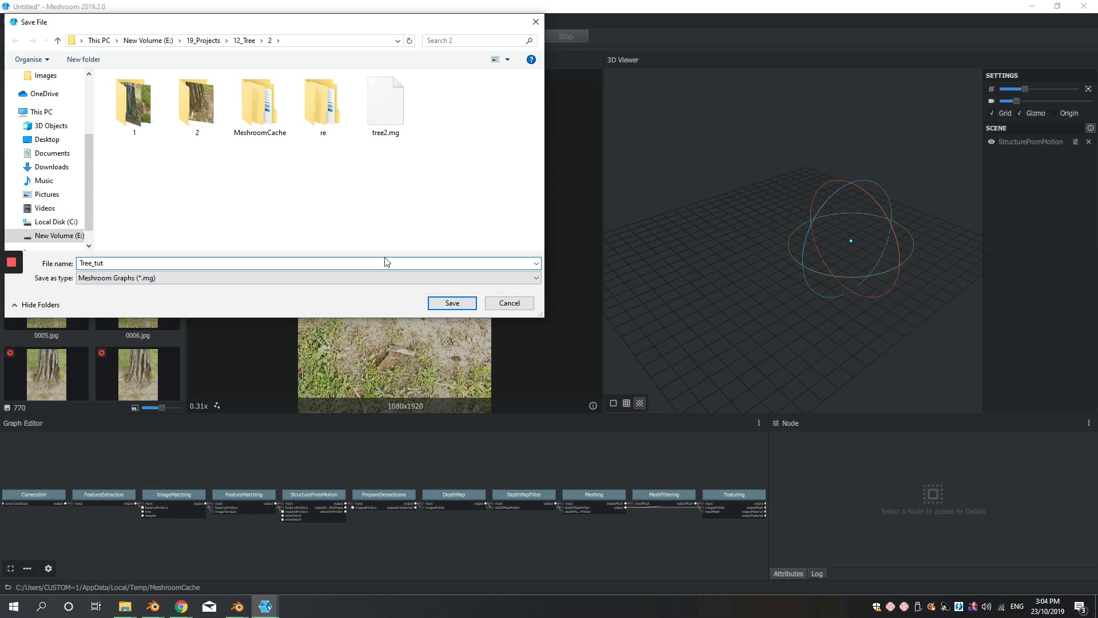
pyautogui.click(457, 309)
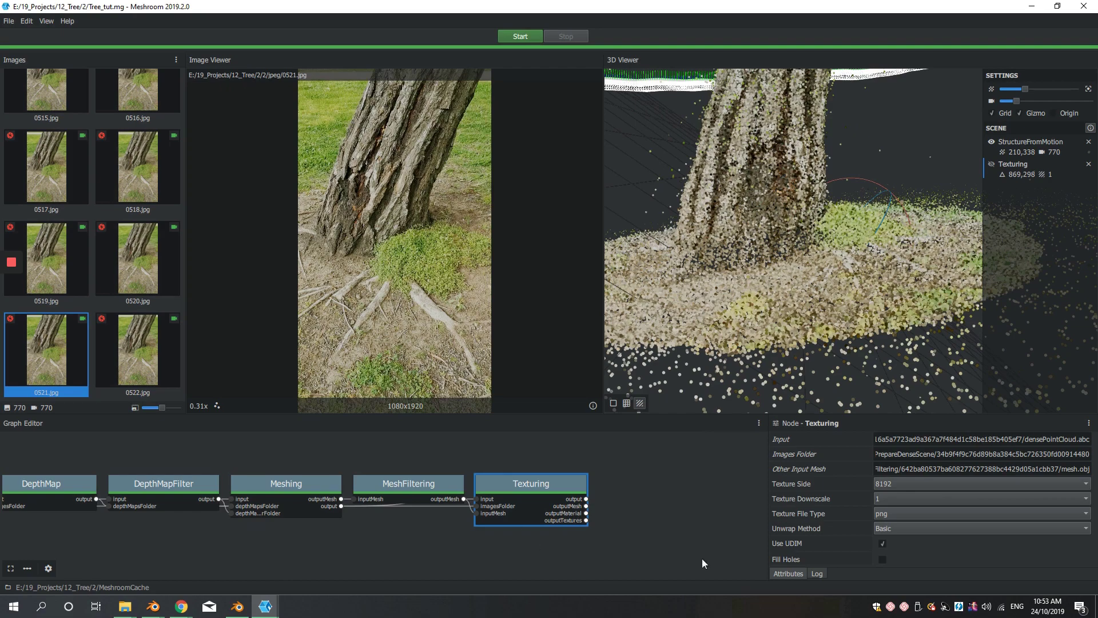
# Show the Texturing mesh in the 3D viewer and hide the StructureFromMotion point cloud
pyautogui.moveTo(704, 230); pyautogui.dragTo(913, 281)
pyautogui.moveTo(781, 272); pyautogui.dragTo(796, 228)
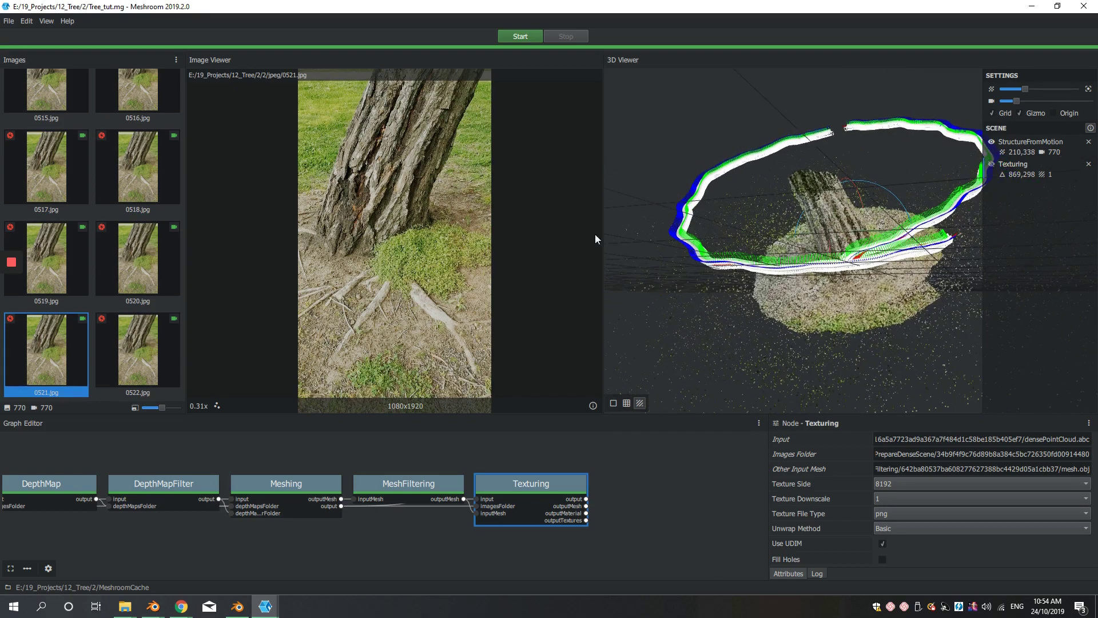
pyautogui.moveTo(719, 327); pyautogui.dragTo(945, 150)
pyautogui.click(992, 166)
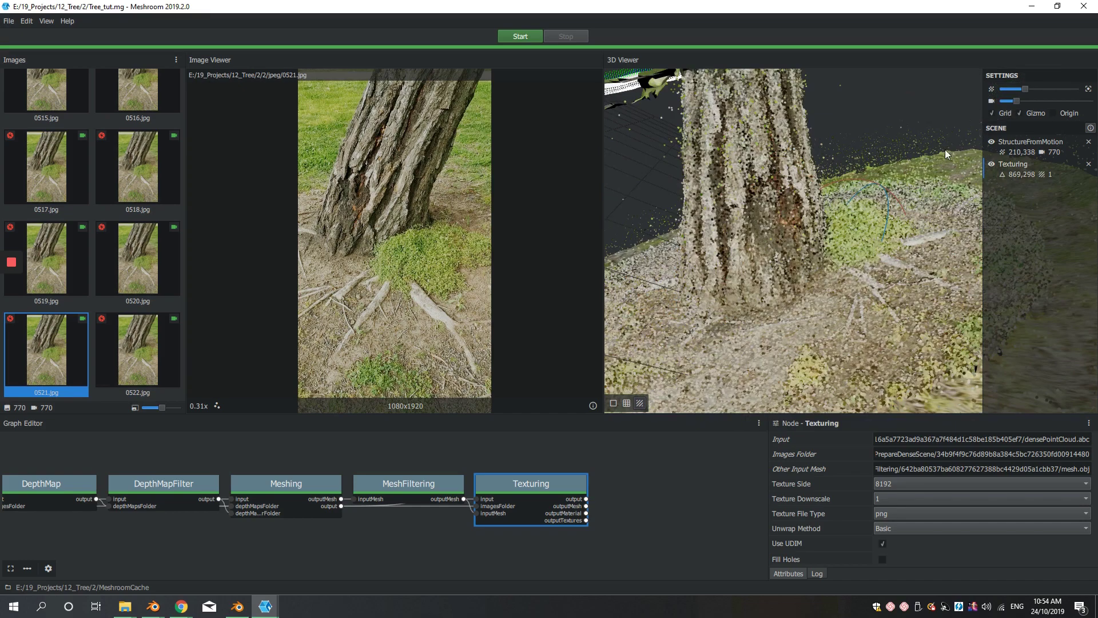
pyautogui.click(991, 141)
# Examine the textured tree mesh from several angles, checking the bark, roots and surrounding ground
pyautogui.moveTo(877, 311); pyautogui.dragTo(860, 251)
pyautogui.scroll(-5, 878, 240)
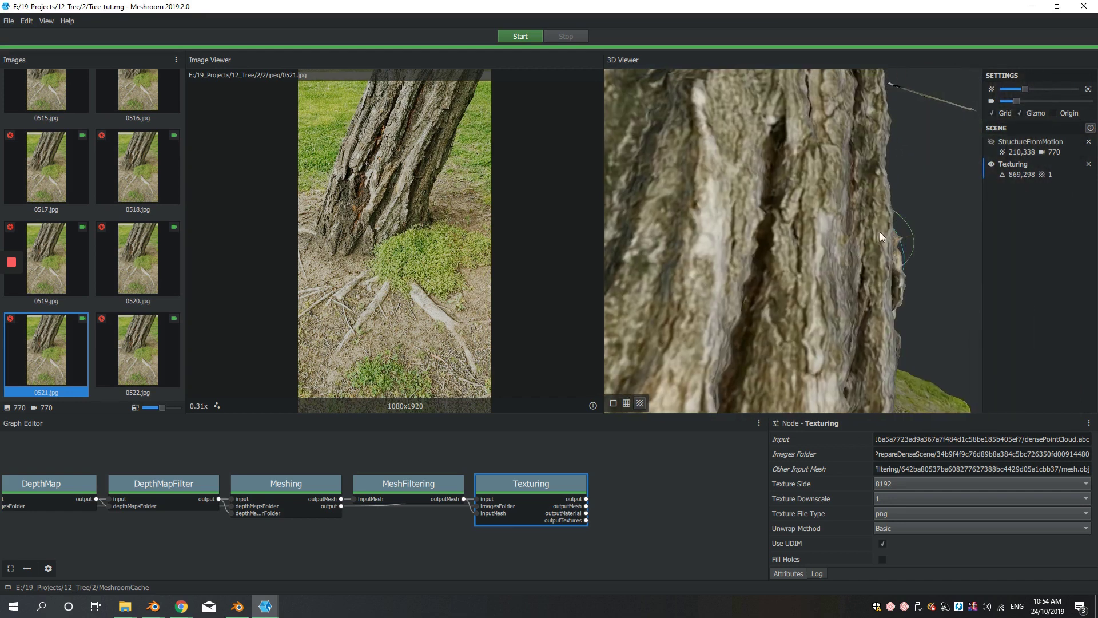
pyautogui.moveTo(895, 235); pyautogui.dragTo(876, 235, button='middle')
pyautogui.scroll(3, 869, 231)
pyautogui.moveTo(869, 231); pyautogui.dragTo(488, 272)
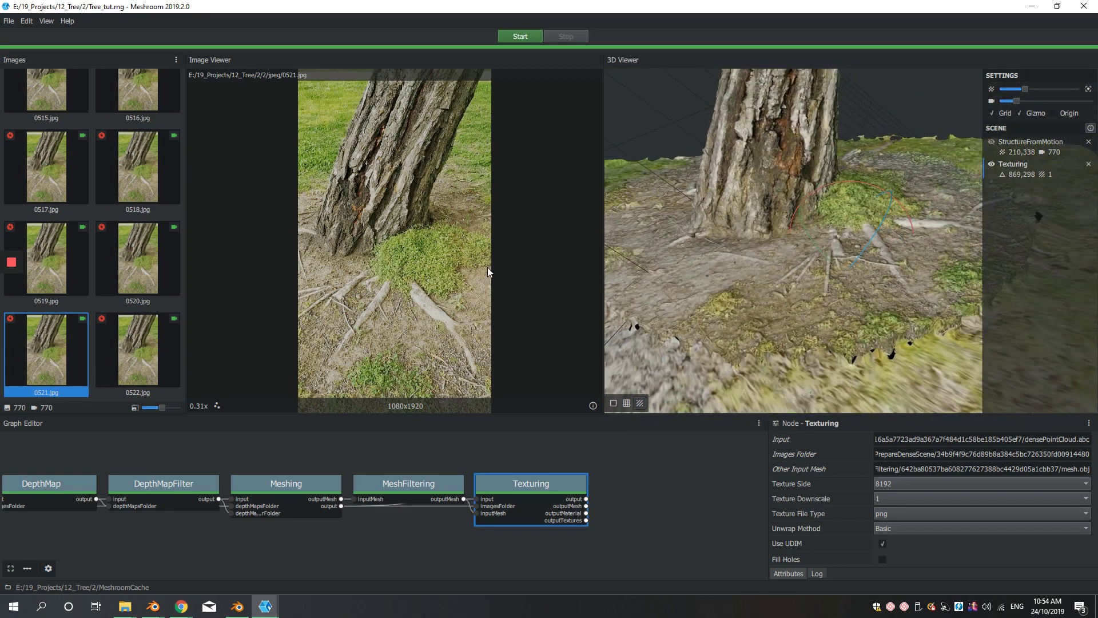
pyautogui.moveTo(800, 272); pyautogui.dragTo(865, 235)
pyautogui.scroll(-5, 865, 235)
pyautogui.moveTo(839, 294); pyautogui.dragTo(832, 275)
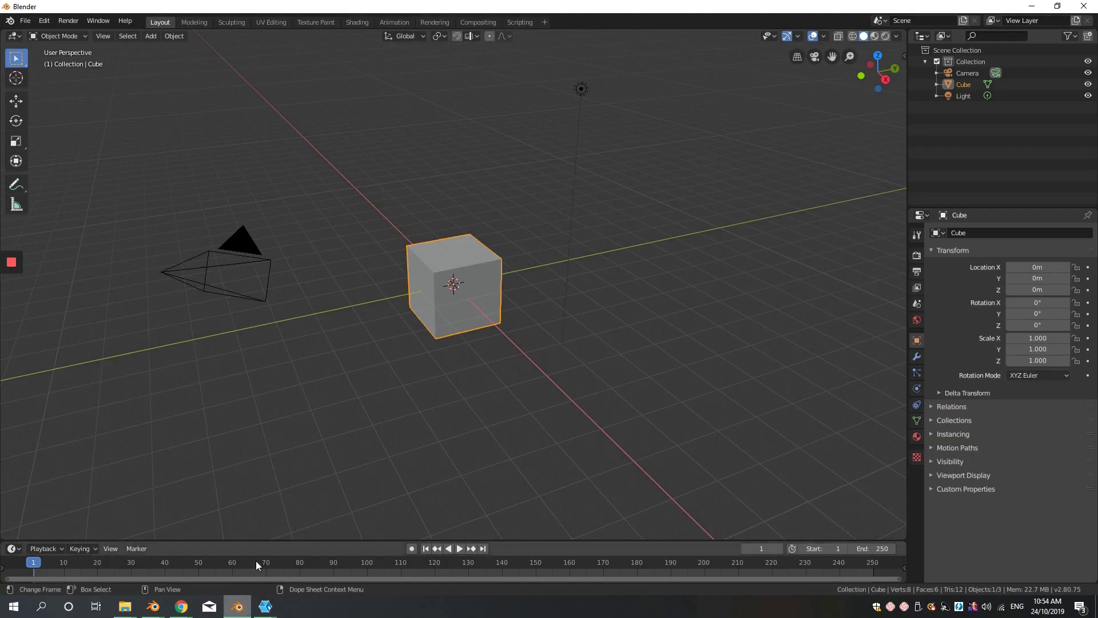
# Switch to Blender, delete all default scene objects and import texturedMesh.obj from the MeshroomCache Texturing folder
pyautogui.press('a')
pyautogui.press('Delete')
pyautogui.click(22, 22)
pyautogui.moveTo(44, 176)
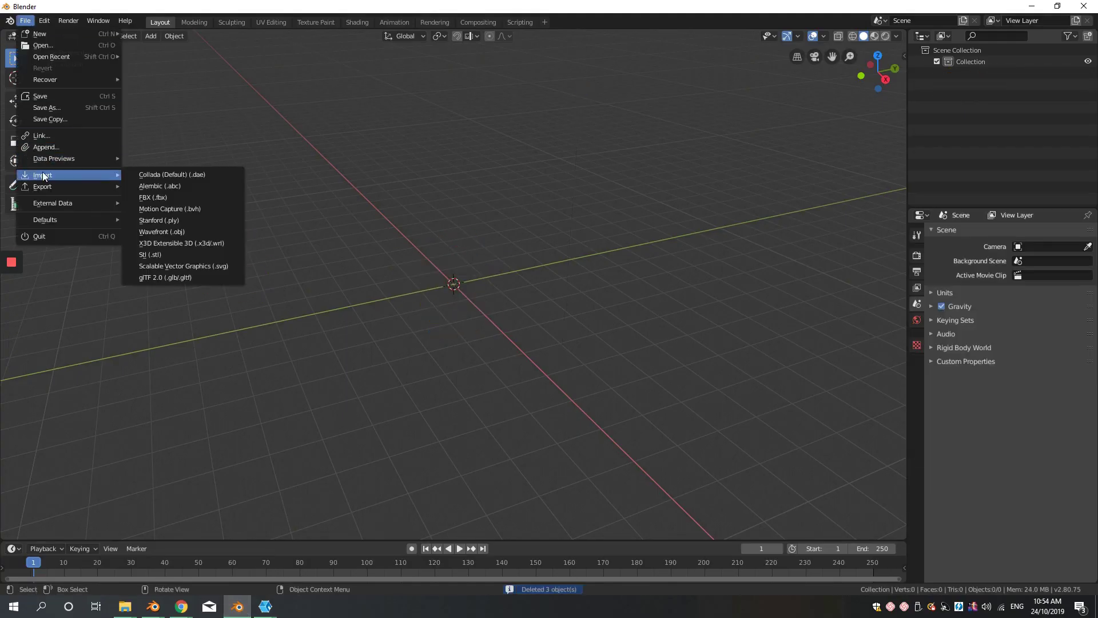
pyautogui.click(184, 232)
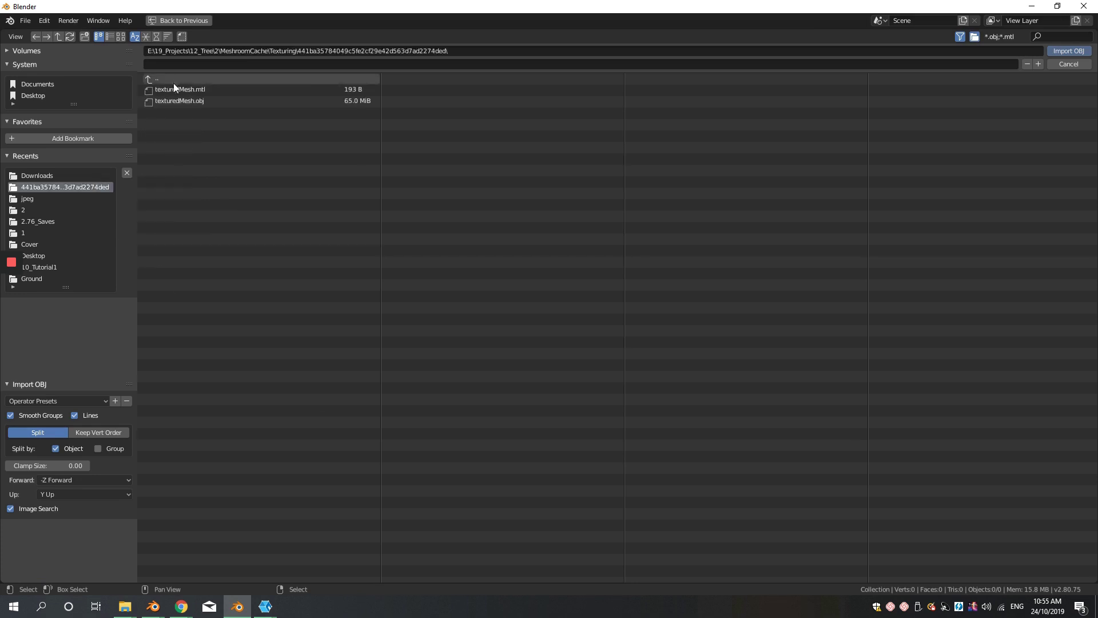
pyautogui.click(173, 80)
pyautogui.click(177, 78)
pyautogui.click(202, 112)
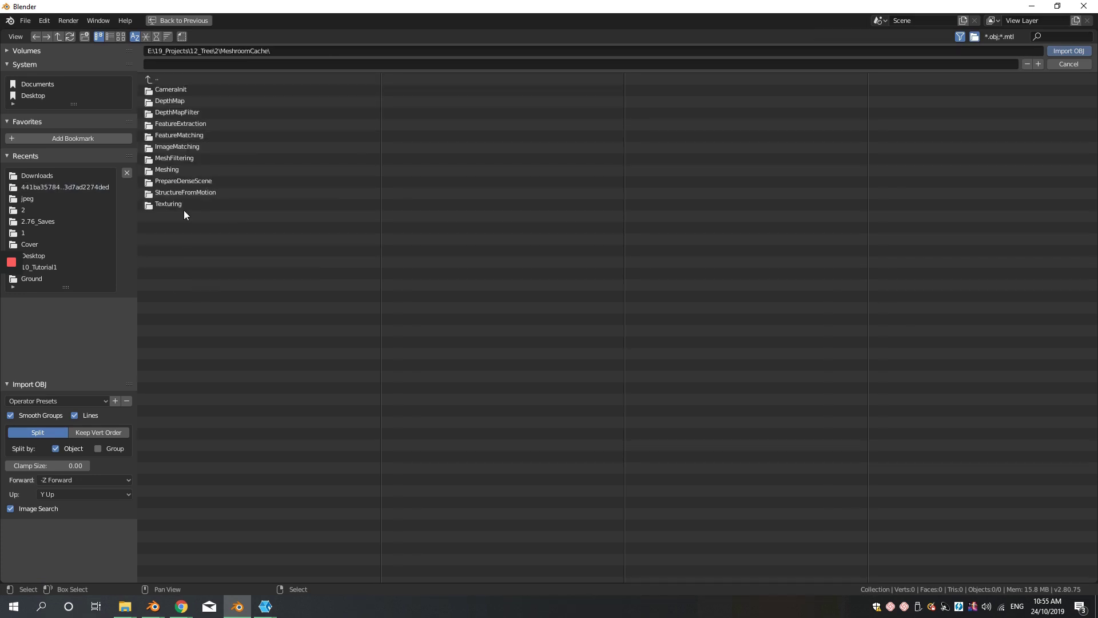
pyautogui.click(172, 204)
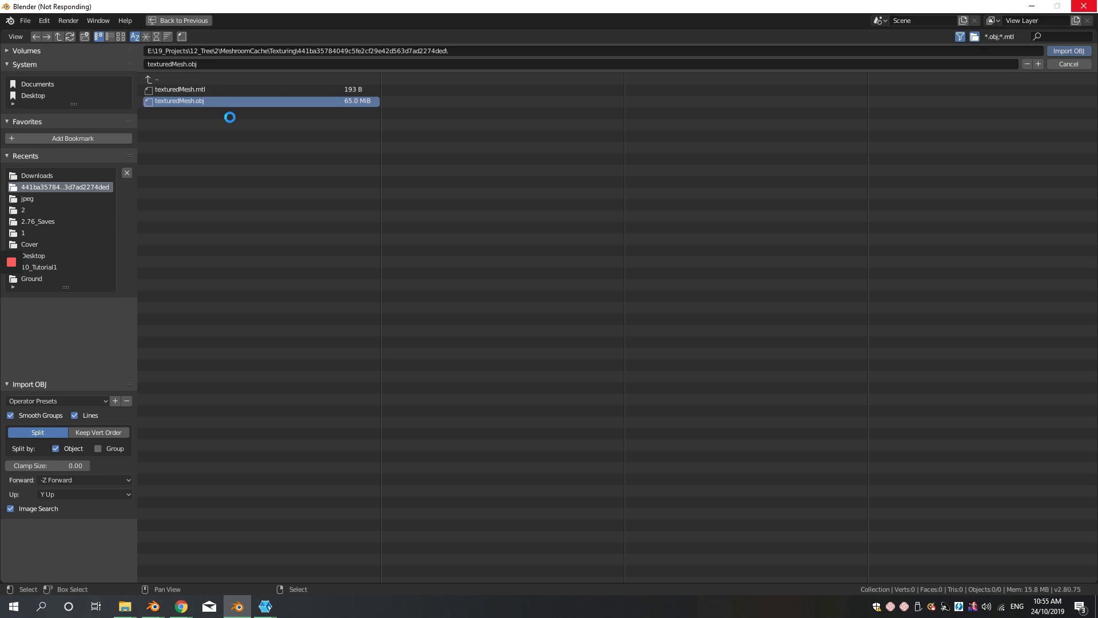
# Look at the imported mesh from the right side and clear its rotation and location
pyautogui.press('KP_3')
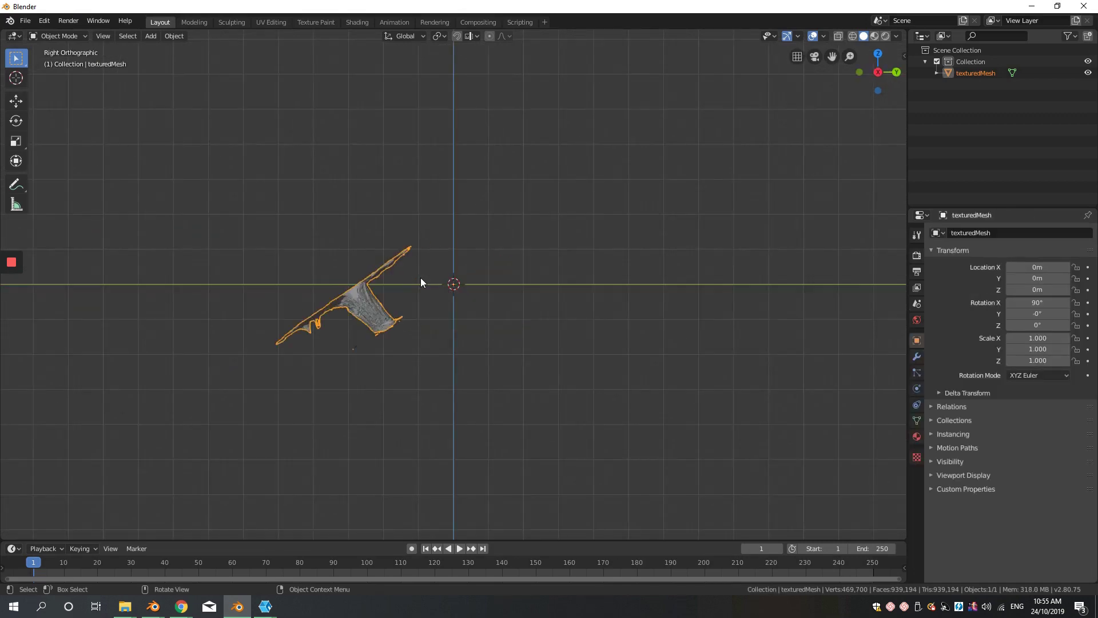
pyautogui.hotkey('alt', 'r')
pyautogui.hotkey('alt', 'g')
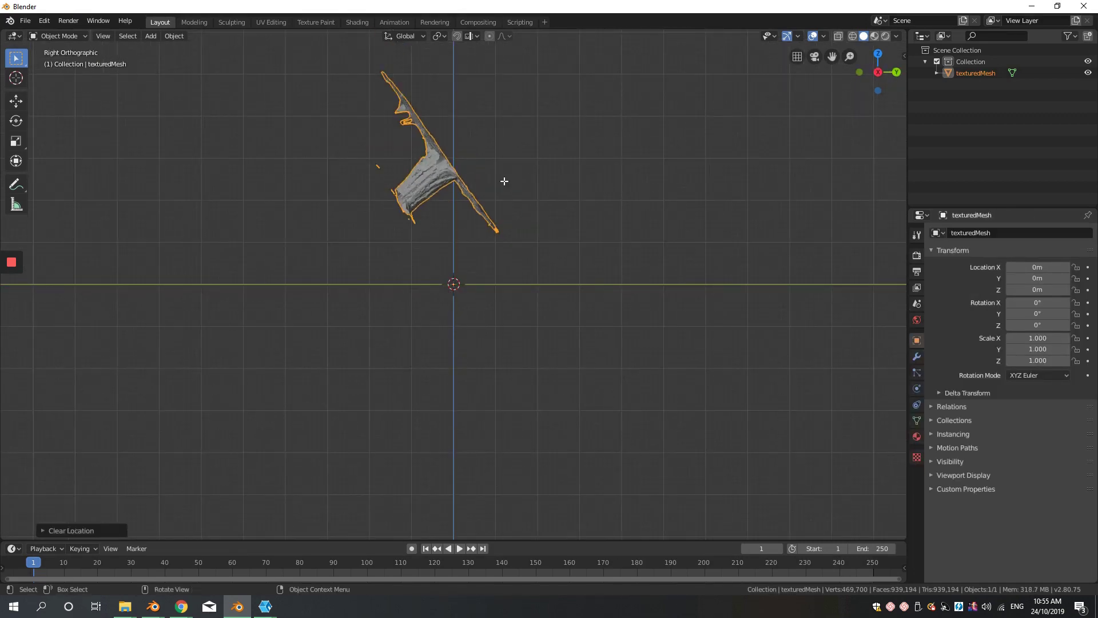
# In Edit Mode, rotate the whole mesh in the right view so the trunk points upward
pyautogui.press('Tab')
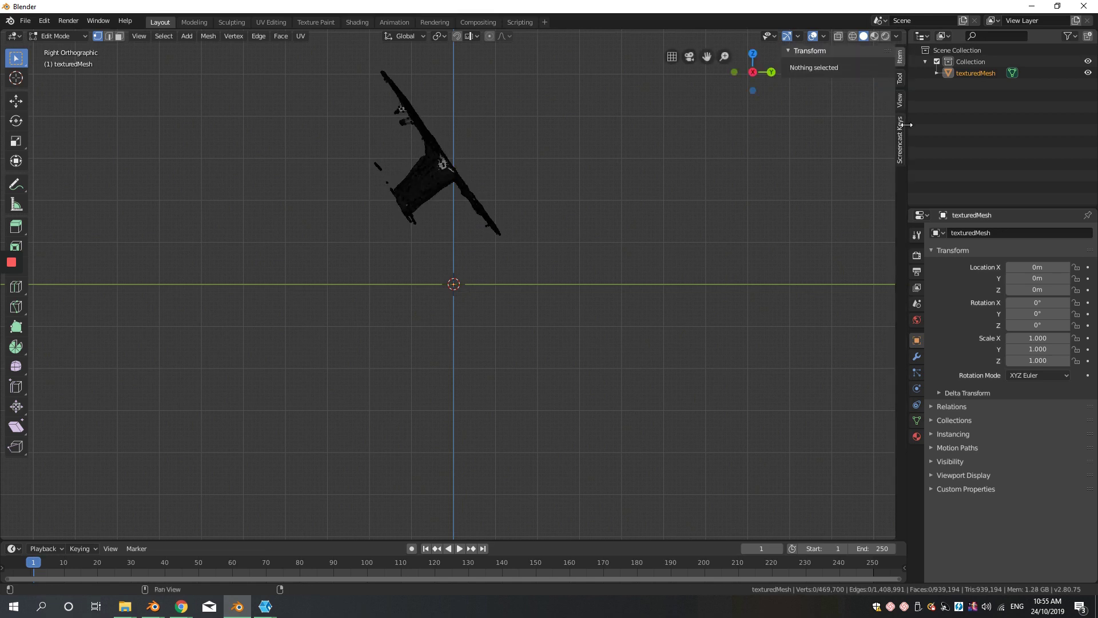
pyautogui.click(700, 319)
pyautogui.press('n')
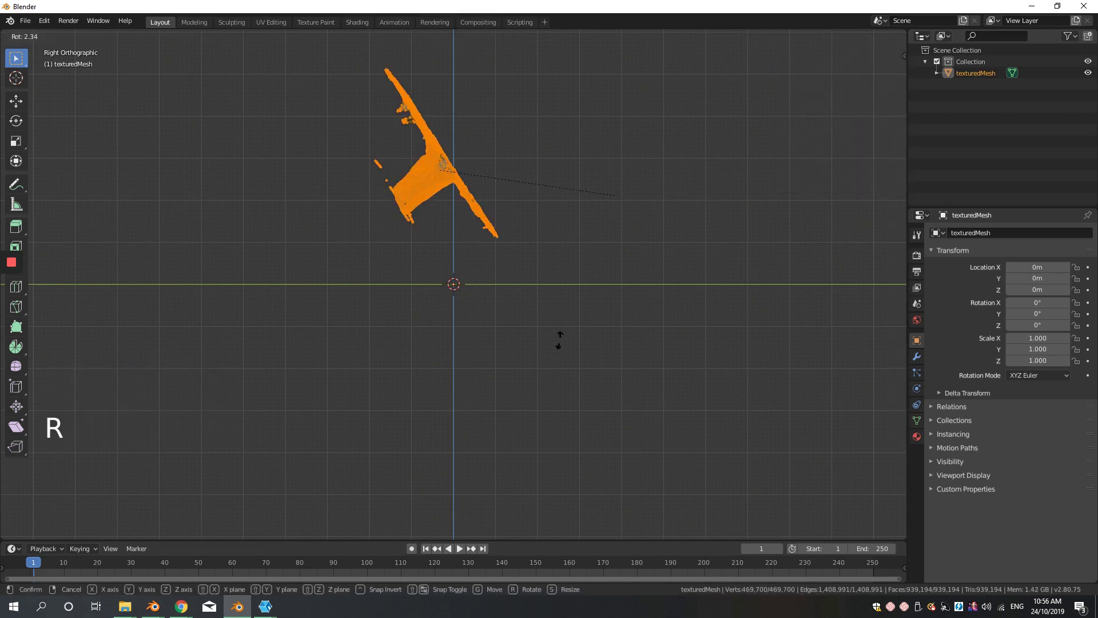
pyautogui.click(546, 111)
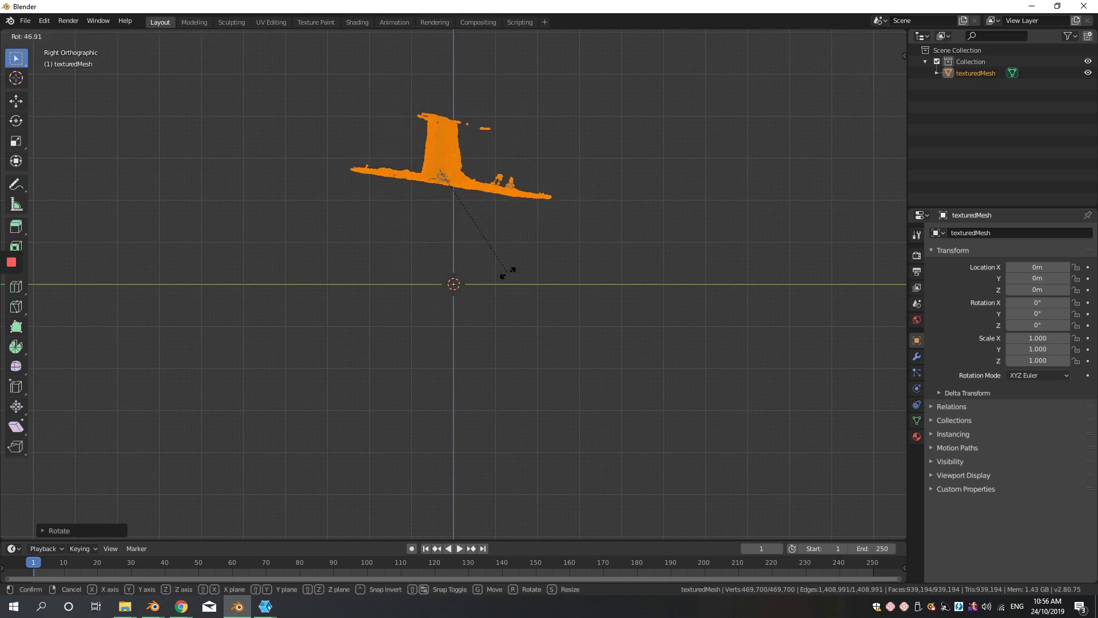
pyautogui.press('KP_1')
pyautogui.press('KP_4')
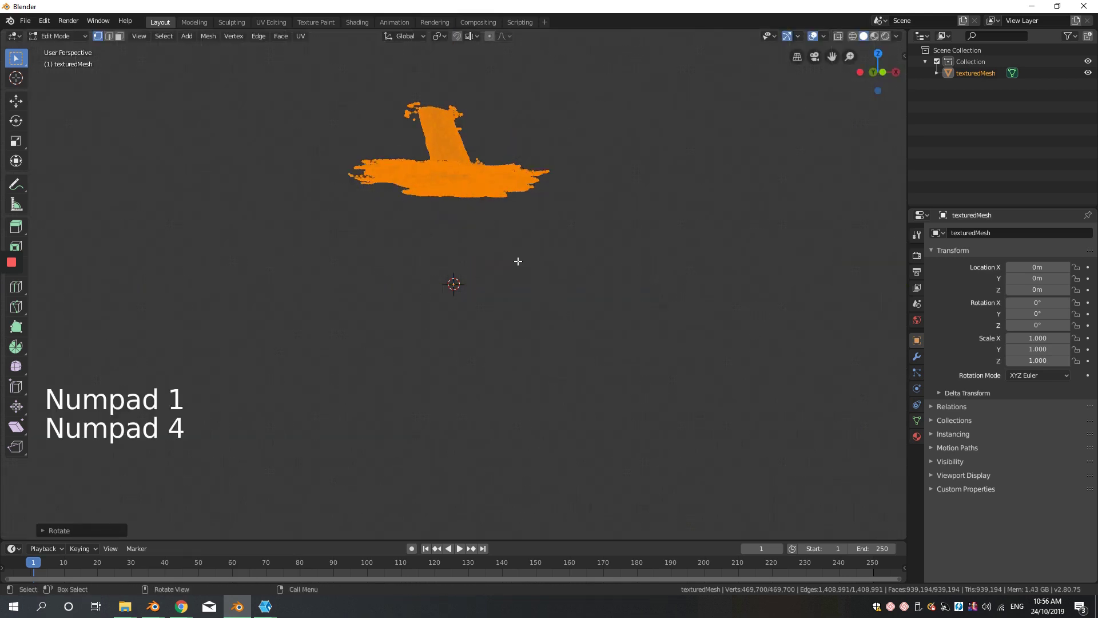
# Fine-tune the rotation of the whole mesh so the ground around the trunk lies level
pyautogui.press('KP_1')
pyautogui.press('KP_3')
pyautogui.scroll(4, 518, 261)
pyautogui.keyDown('shift'); pyautogui.moveTo(517, 260); pyautogui.dragTo(533, 323, button='middle'); pyautogui.keyUp('shift')
pyautogui.keyDown('shift'); pyautogui.scroll(1, 483, 355); pyautogui.keyUp('shift')
pyautogui.press('r')
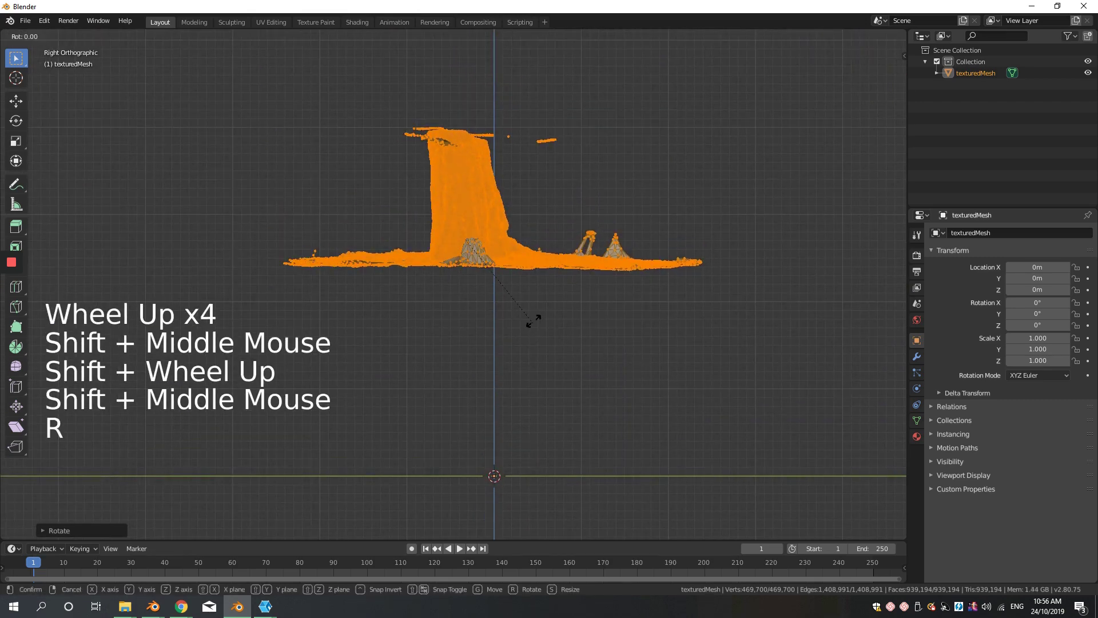
pyautogui.press('r')
pyautogui.moveTo(537, 281); pyautogui.dragTo(538, 246, button='middle')
# Move all the mesh geometry down along the Z axis towards the grid floor and leave Edit Mode
pyautogui.scroll(-5, 537, 294)
pyautogui.scroll(4, 589, 284)
pyautogui.keyDown('shift'); pyautogui.moveTo(538, 246); pyautogui.dragTo(490, 218, button='middle'); pyautogui.keyUp('shift')
pyautogui.write('g')
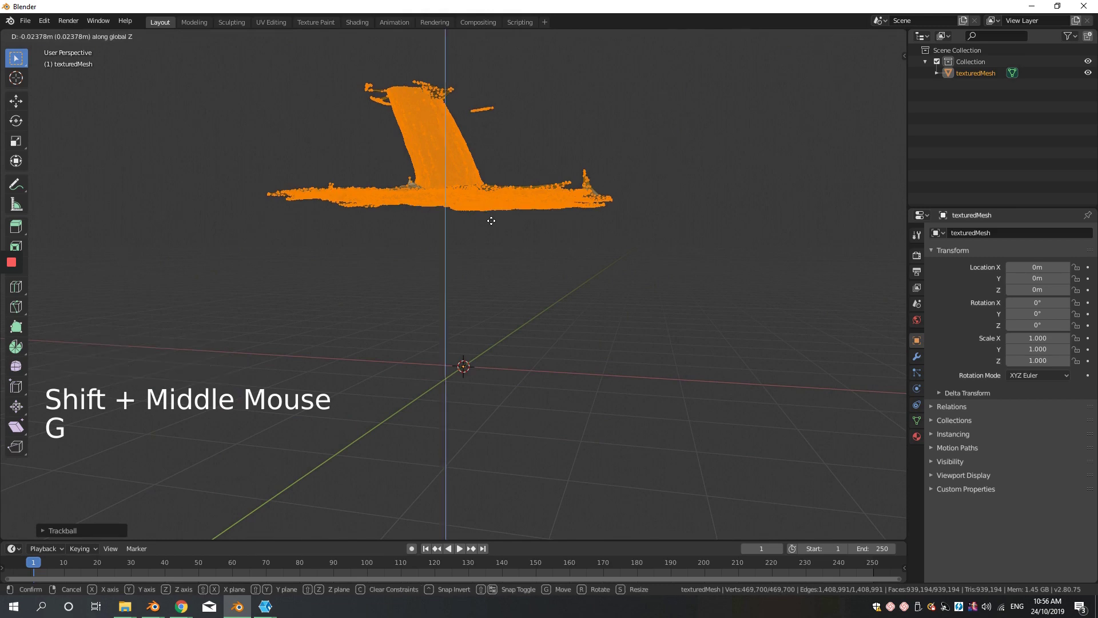
pyautogui.write('2-')
pyautogui.press('Tab')
# In Object Mode, lower the tree mesh along Z by about 0.63 m so its ground meets the grid
pyautogui.moveTo(492, 221); pyautogui.dragTo(526, 229, button='middle')
pyautogui.press('g')
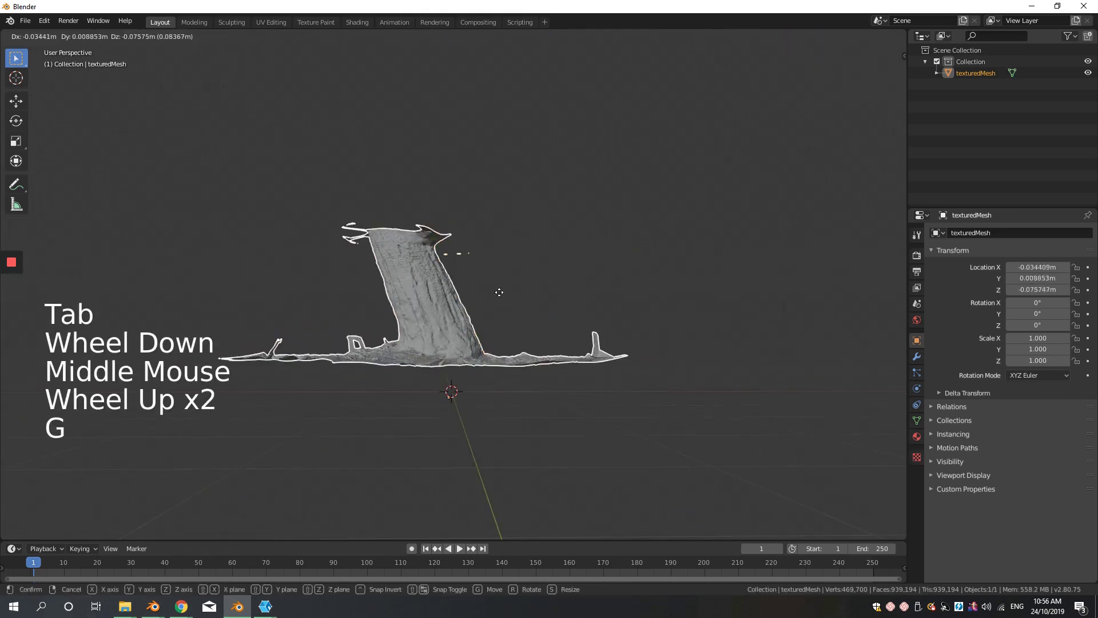
pyautogui.press('z')
pyautogui.click(500, 303)
pyautogui.moveTo(500, 303); pyautogui.dragTo(409, 369, button='middle')
pyautogui.scroll(6, 517, 334)
pyautogui.moveTo(517, 334); pyautogui.dragTo(579, 334, button='middle')
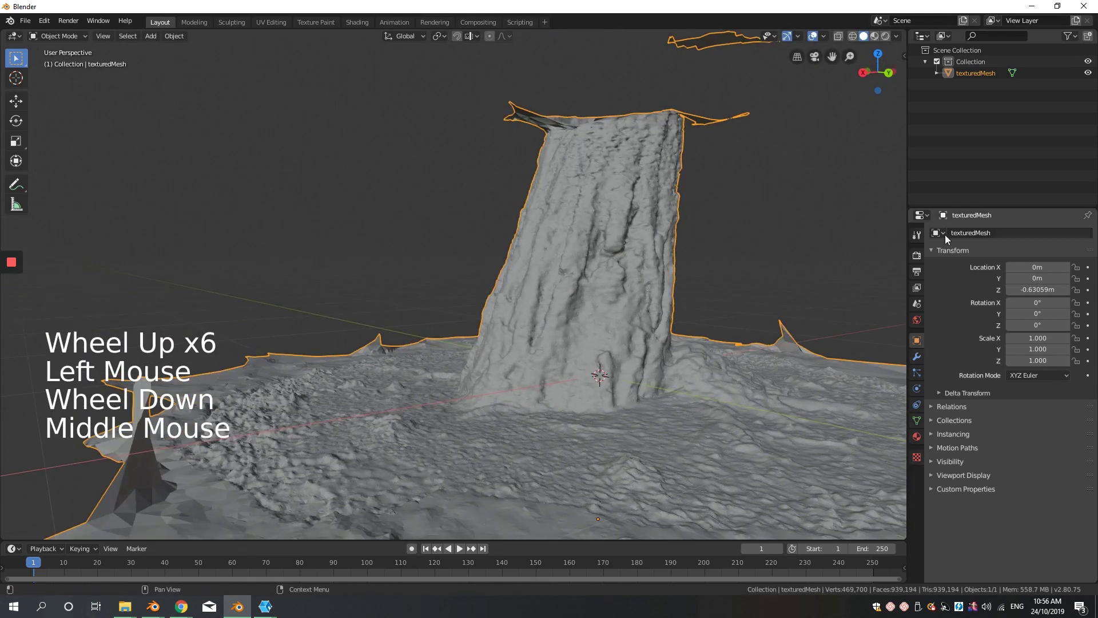
# Set the render engine to Cycles and enlarge the properties editor
pyautogui.click(917, 272)
pyautogui.click(918, 256)
pyautogui.click(1033, 233)
pyautogui.click(1032, 289)
pyautogui.moveTo(1029, 207); pyautogui.dragTo(1040, 80)
# Apply smooth shading to all faces of the tree mesh in Edit Mode, finishing in Object Mode
pyautogui.scroll(-3, 611, 292)
pyautogui.moveTo(611, 292); pyautogui.dragTo(664, 319, button='middle')
pyautogui.scroll(4, 663, 319)
pyautogui.scroll(-1, 663, 319)
pyautogui.moveTo(664, 319); pyautogui.dragTo(610, 326, button='middle')
pyautogui.scroll(-1, 438, 263)
pyautogui.scroll(3, 438, 262)
pyautogui.press('Tab')
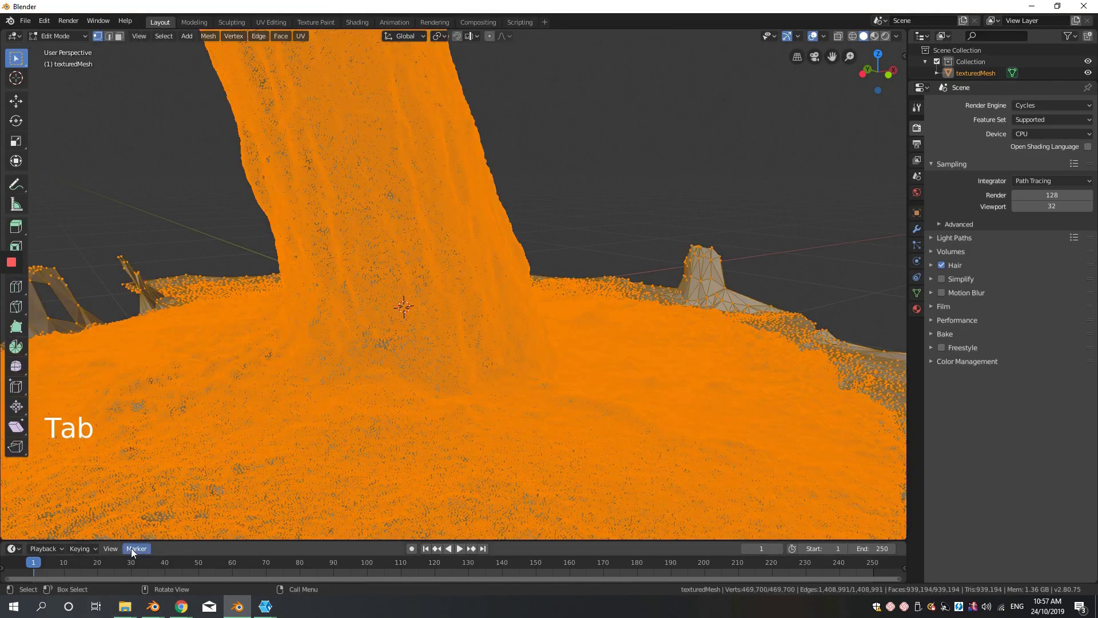
pyautogui.click(207, 36)
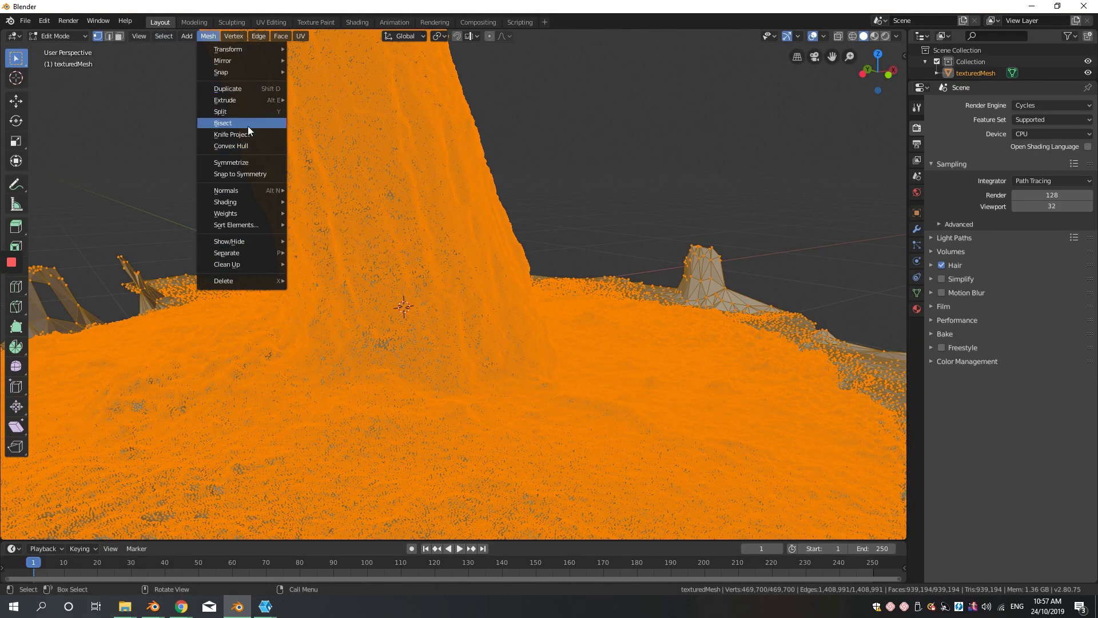
pyautogui.moveTo(281, 36)
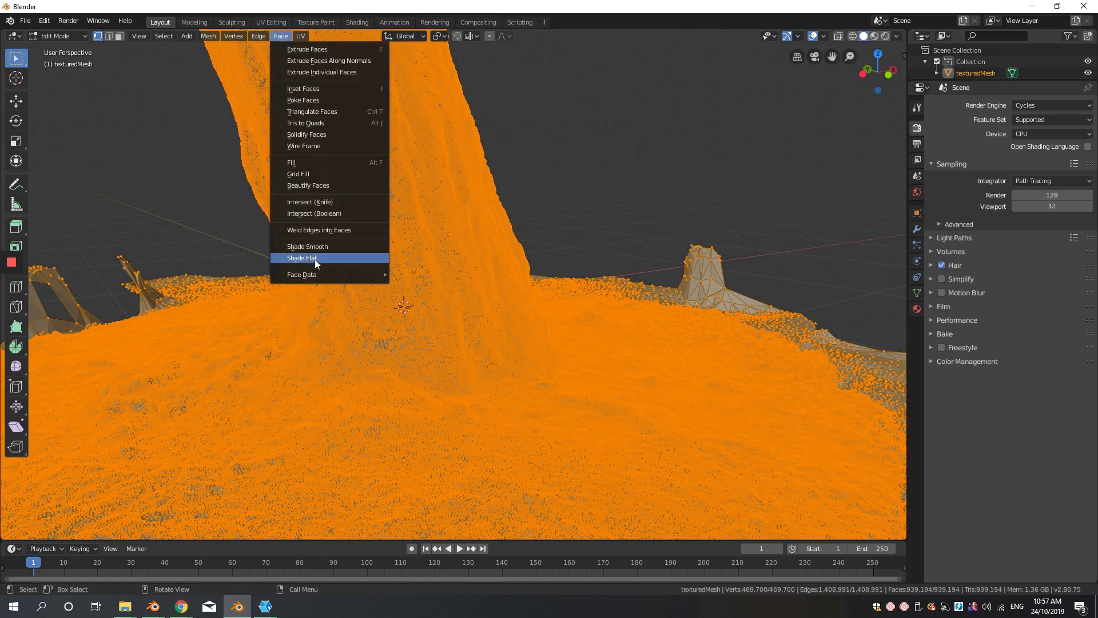
pyautogui.click(322, 250)
pyautogui.press('Tab')
# Split the 3D viewport into two areas and turn the new one into a Shader Editor
pyautogui.moveTo(633, 252); pyautogui.dragTo(561, 263, button='middle')
pyautogui.scroll(-4, 560, 263)
pyautogui.scroll(3, 560, 263)
pyautogui.moveTo(561, 263)
pyautogui.mouseDown(button='middle')
pyautogui.moveTo(486, 277)
pyautogui.moveTo(532, 276)
pyautogui.mouseUp(button='middle')
pyautogui.click(532, 276)
pyautogui.scroll(-4, 532, 275)
pyautogui.moveTo(532, 276); pyautogui.dragTo(587, 306, button='middle')
pyautogui.moveTo(2, 537); pyautogui.dragTo(394, 541)
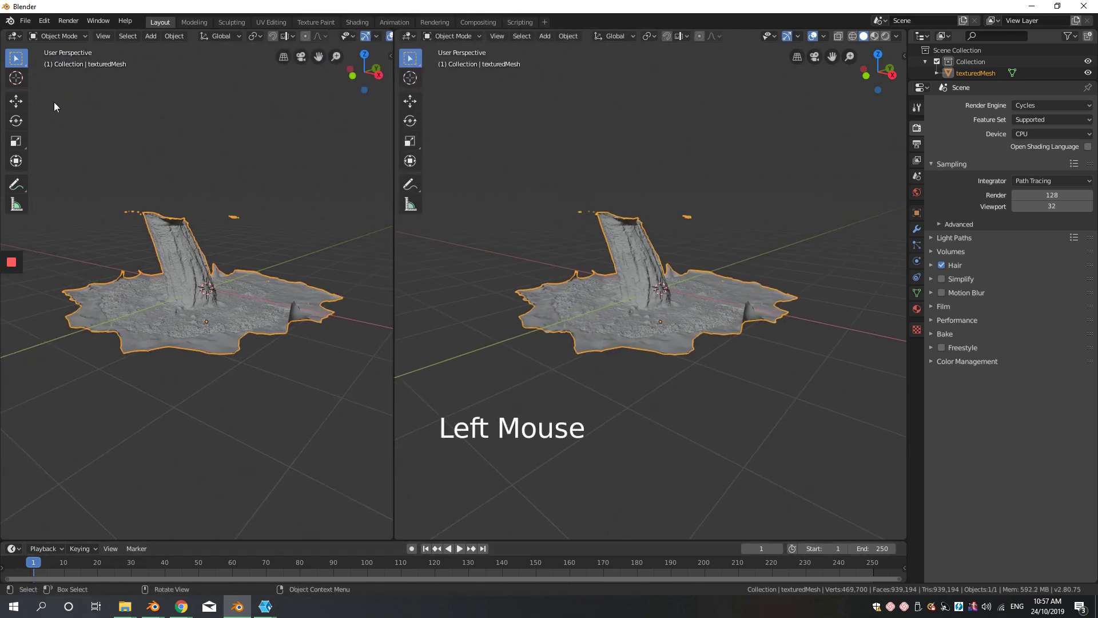
pyautogui.click(15, 36)
pyautogui.click(36, 117)
# Hide the Shader Editor's sidebar and move the texture_1001.png node beside the Principled BSDF
pyautogui.press('n')
pyautogui.moveTo(179, 370); pyautogui.dragTo(162, 105, button='middle')
pyautogui.scroll(4, 163, 104)
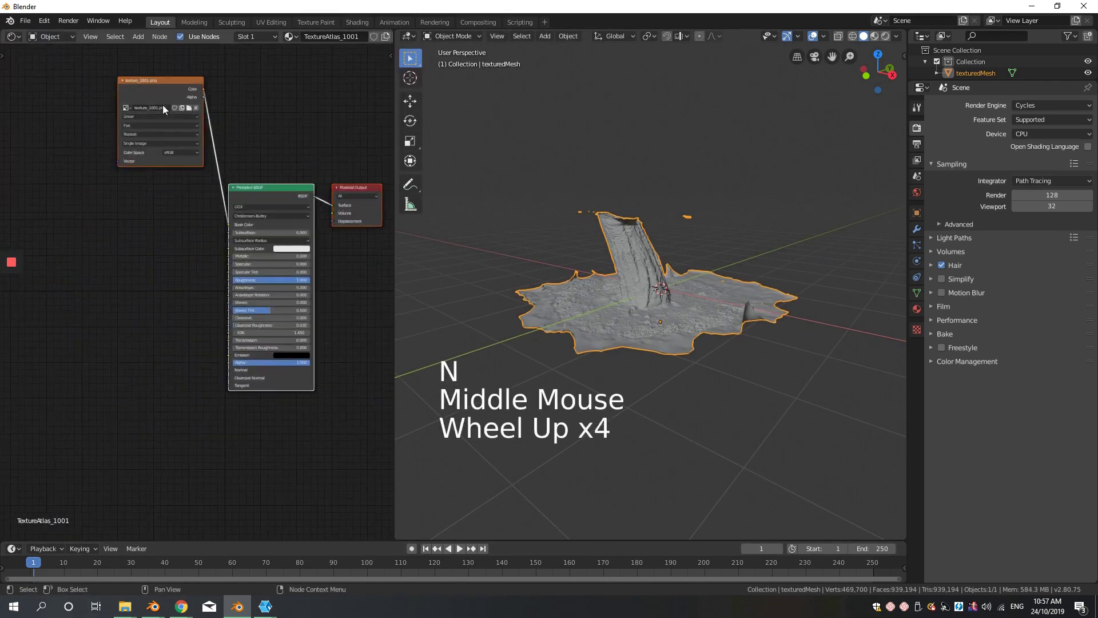
pyautogui.click(148, 119)
pyautogui.moveTo(128, 96); pyautogui.dragTo(96, 227)
# Display the 3D viewport in rendered shading to view the textured tree
pyautogui.scroll(4, 569, 229)
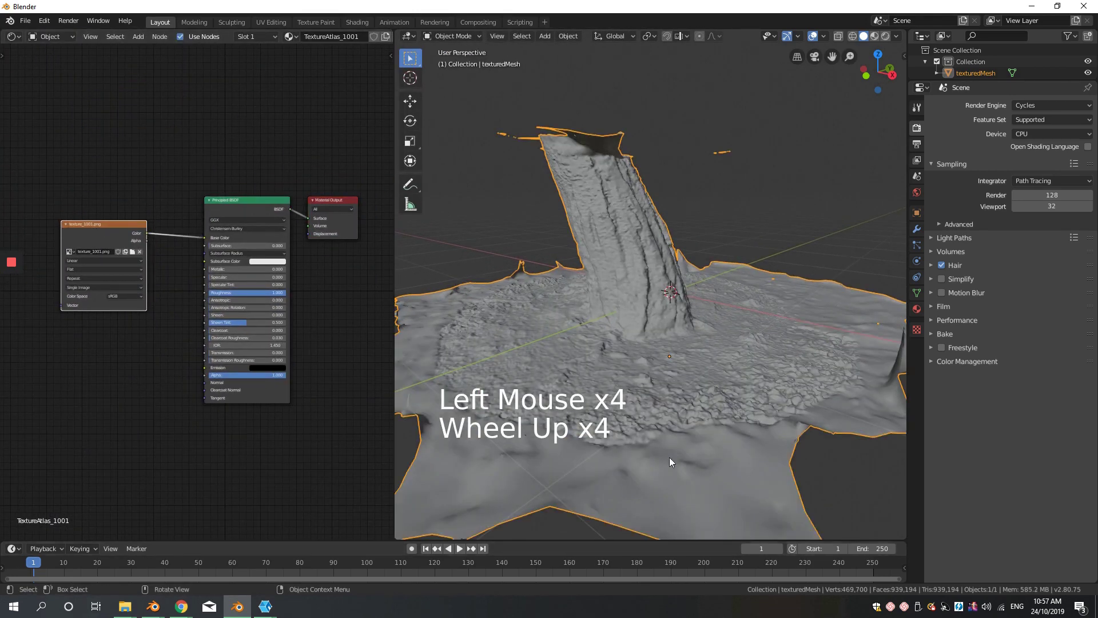
pyautogui.click(886, 36)
pyautogui.scroll(-1, 743, 246)
pyautogui.scroll(1, 744, 246)
pyautogui.moveTo(744, 246)
pyautogui.mouseDown(button='middle')
pyautogui.moveTo(760, 235)
pyautogui.moveTo(719, 254)
pyautogui.moveTo(626, 255)
pyautogui.mouseUp(button='middle')
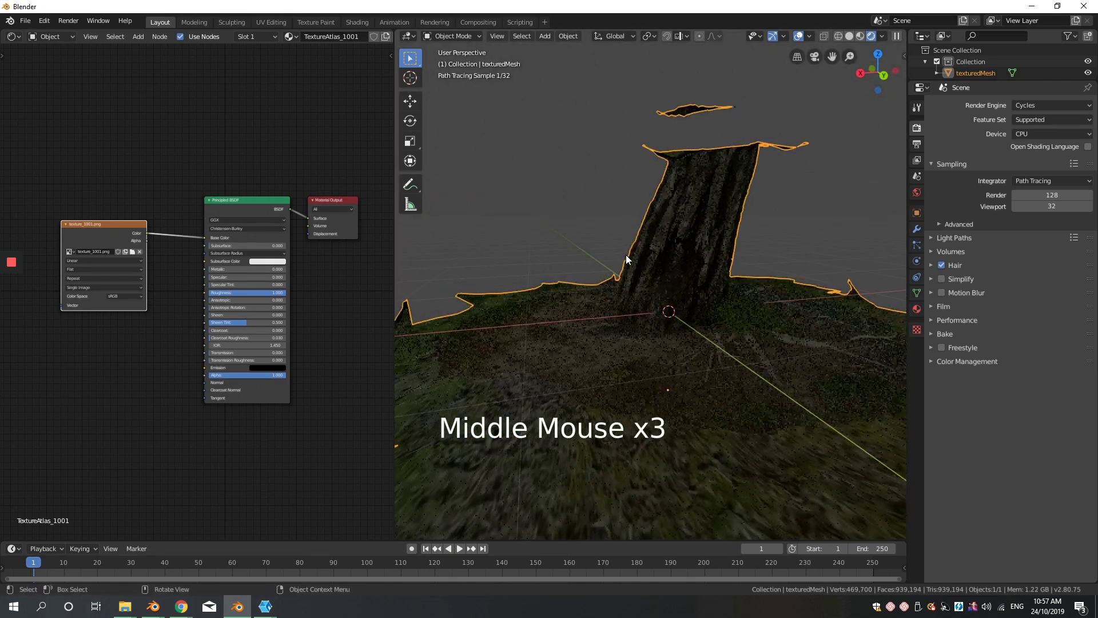
# Switch the Shader Editor to the World shader and connect a new Environment Texture to the Background color
pyautogui.click(48, 62)
pyautogui.moveTo(194, 246); pyautogui.dragTo(197, 247, button='middle')
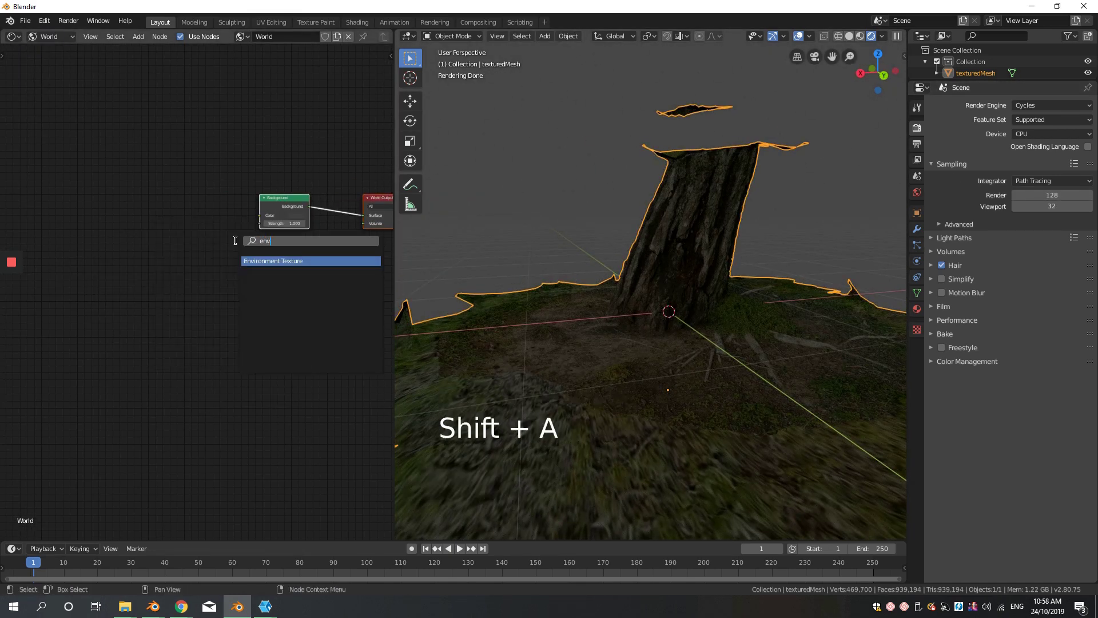
pyautogui.press('Return')
pyautogui.moveTo(253, 222); pyautogui.dragTo(260, 215)
# Load syferfontein_18d_clear_4k.hdr from Downloads into the Environment Texture and view the lit tree from different angles
pyautogui.click(189, 213)
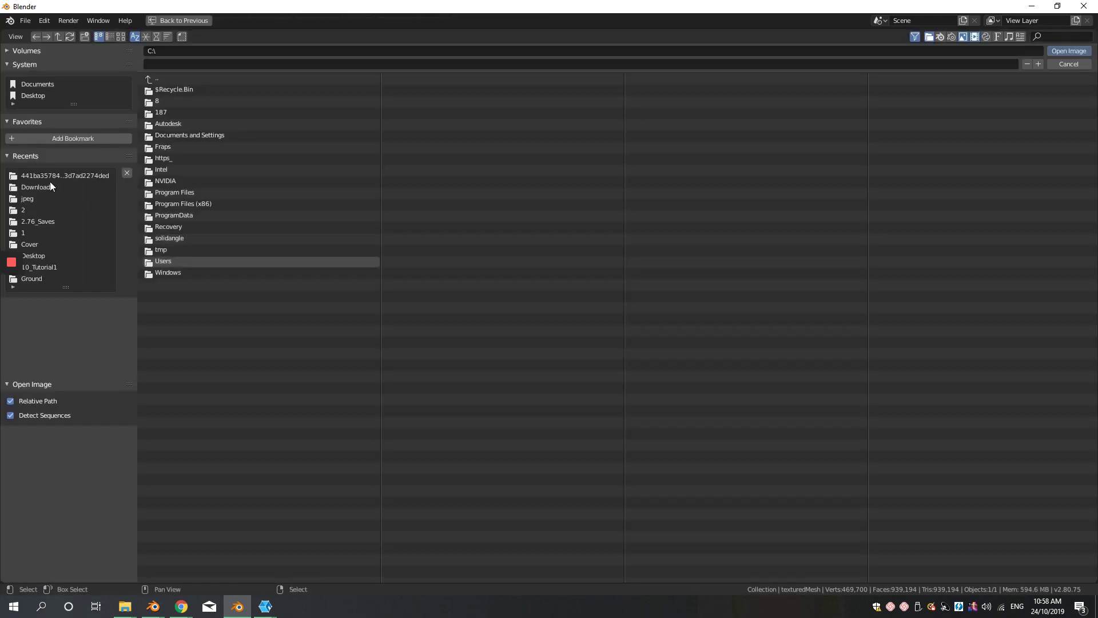
pyautogui.click(37, 187)
pyautogui.click(120, 36)
pyautogui.doubleClick(332, 418)
pyautogui.moveTo(629, 286); pyautogui.dragTo(701, 326, button='middle')
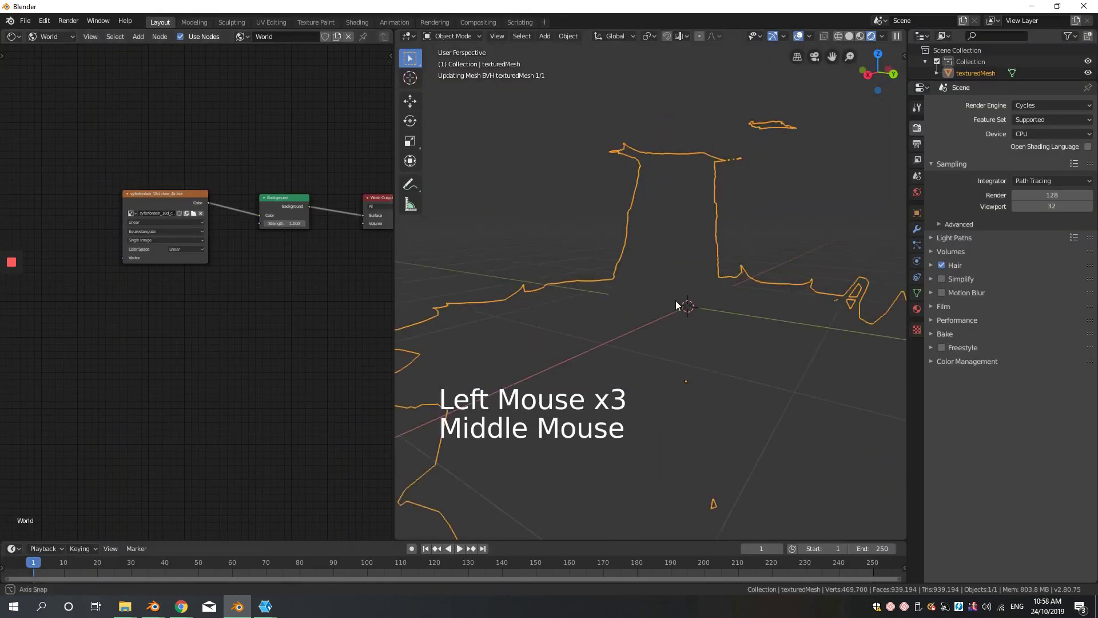
pyautogui.scroll(3, 702, 326)
pyautogui.scroll(-2, 701, 326)
pyautogui.scroll(-2, 637, 335)
pyautogui.moveTo(637, 335); pyautogui.dragTo(617, 329, button='middle')
pyautogui.moveTo(617, 329); pyautogui.dragTo(572, 394, button='middle')
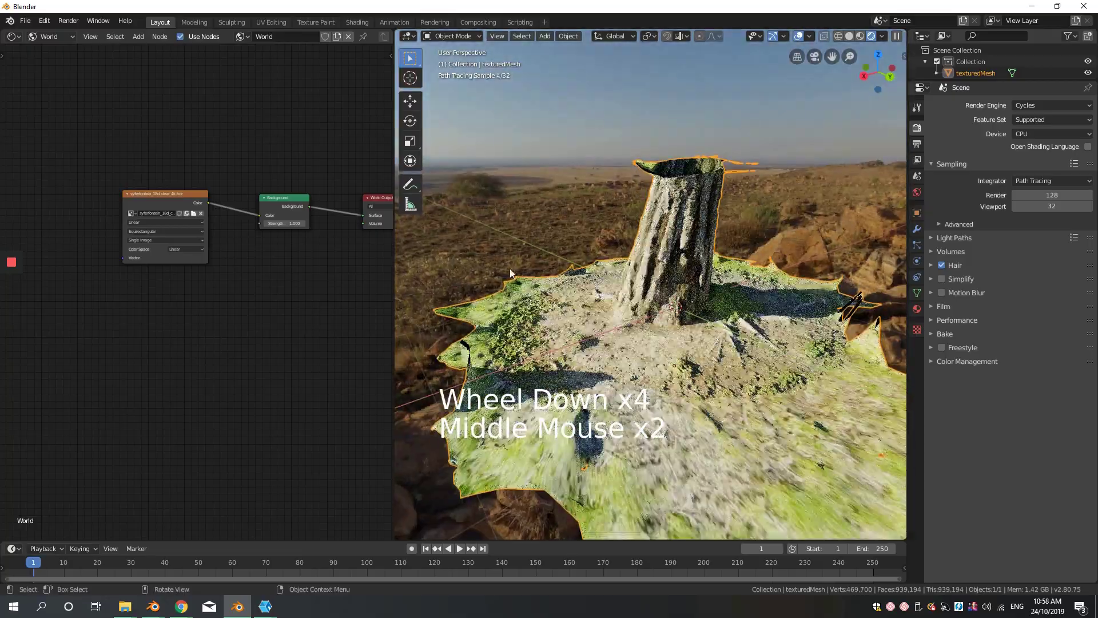
# Open the tree mesh for vertex editing in top view with wireframe shading
pyautogui.moveTo(511, 271); pyautogui.dragTo(795, 371, button='middle')
pyautogui.scroll(4, 795, 372)
pyautogui.moveTo(795, 372); pyautogui.dragTo(585, 321, button='middle')
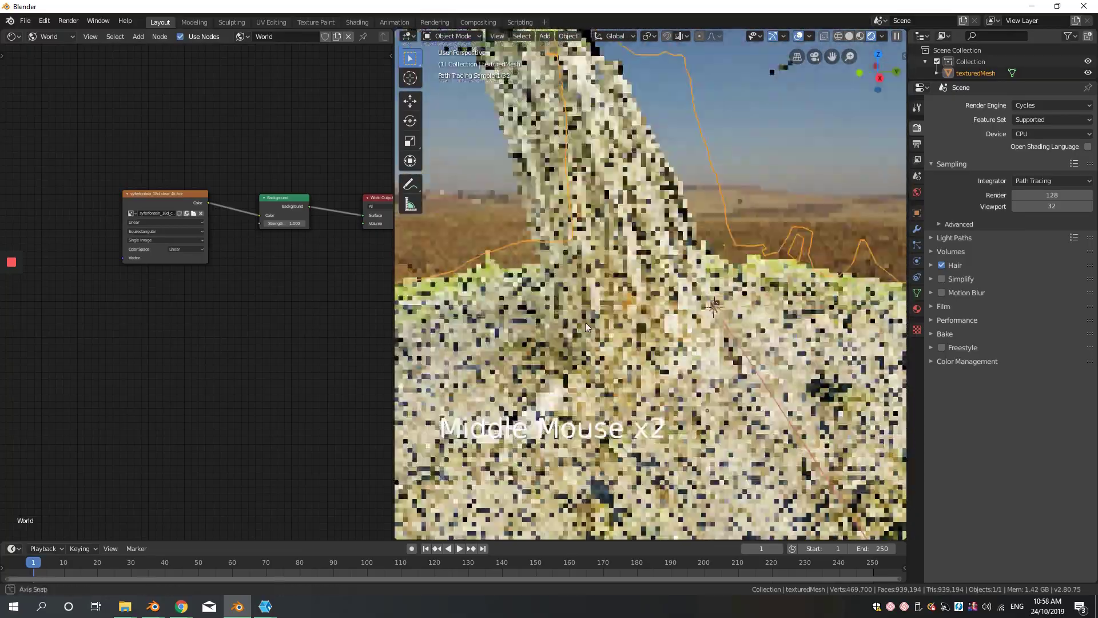
pyautogui.scroll(-5, 666, 295)
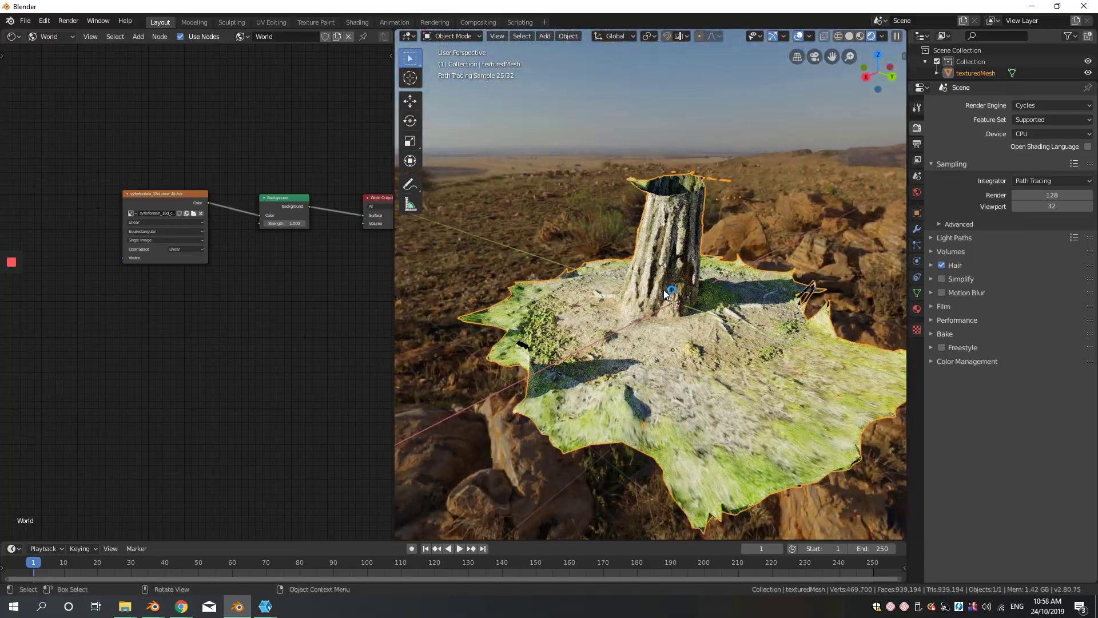
pyautogui.press('KP_7')
pyautogui.press('z')
pyautogui.press('z')
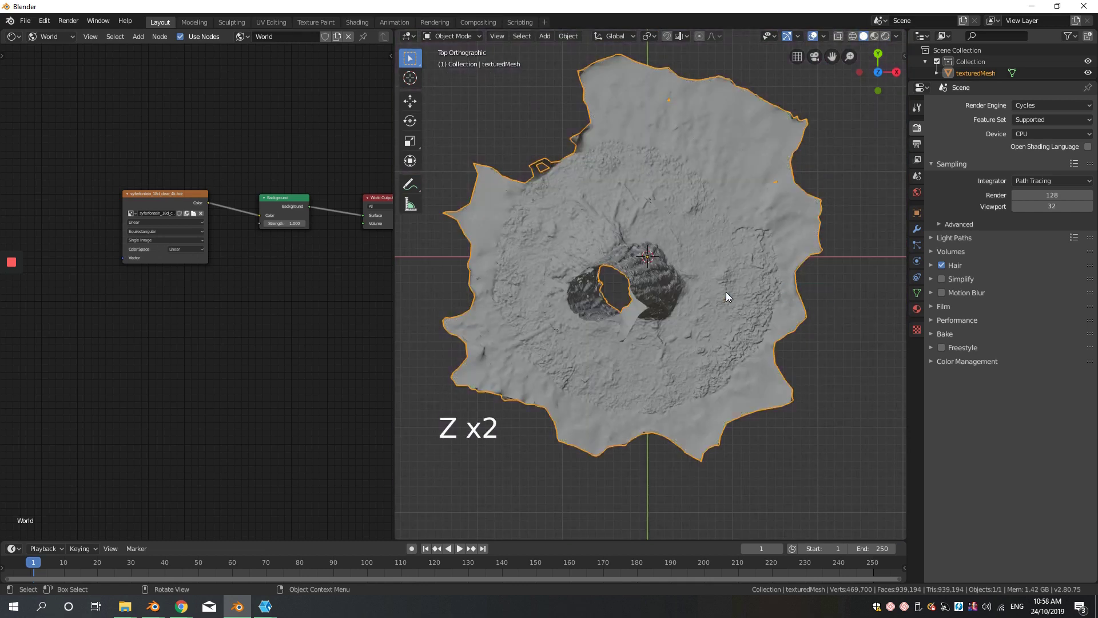
pyautogui.press('Tab')
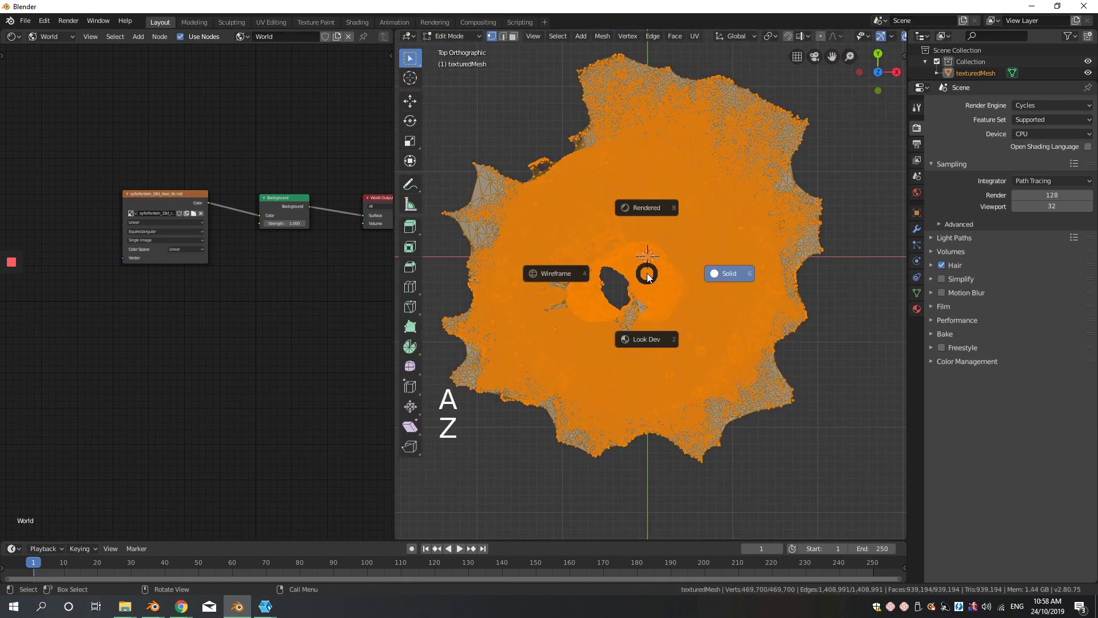
pyautogui.press('4')
pyautogui.scroll(-2, 649, 273)
pyautogui.press('a')
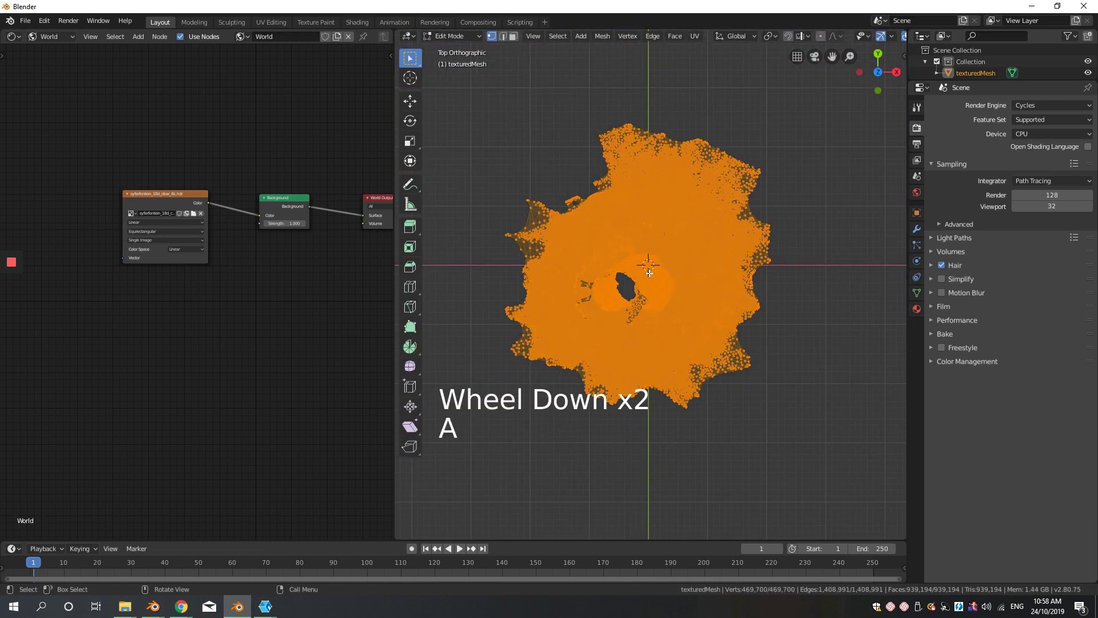
# Circle-select the mesh vertices inside a large round area centred on the trunk, leaving the ragged outer ground unselected
pyautogui.moveTo(646, 296); pyautogui.dragTo(644, 289, button='middle')
pyautogui.scroll(5, 644, 288)
pyautogui.click(643, 289)
pyautogui.scroll(3, 669, 321)
pyautogui.press('KP_7')
pyautogui.press('KP_5')
pyautogui.press('KP_5')
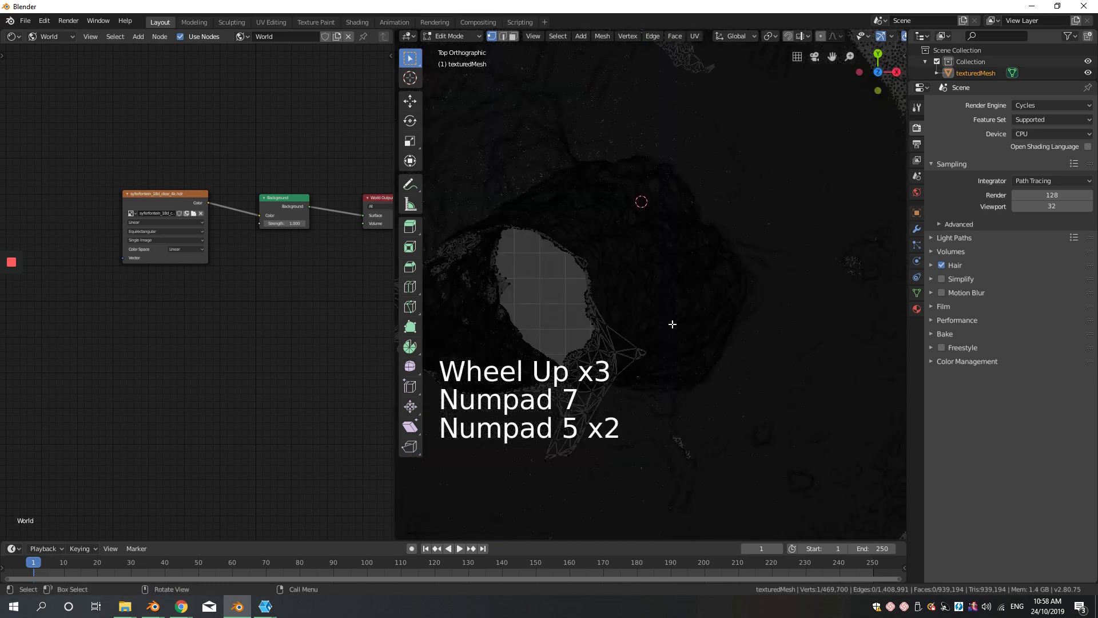
pyautogui.scroll(-8, 642, 286)
pyautogui.press('c')
pyautogui.click(638, 286)
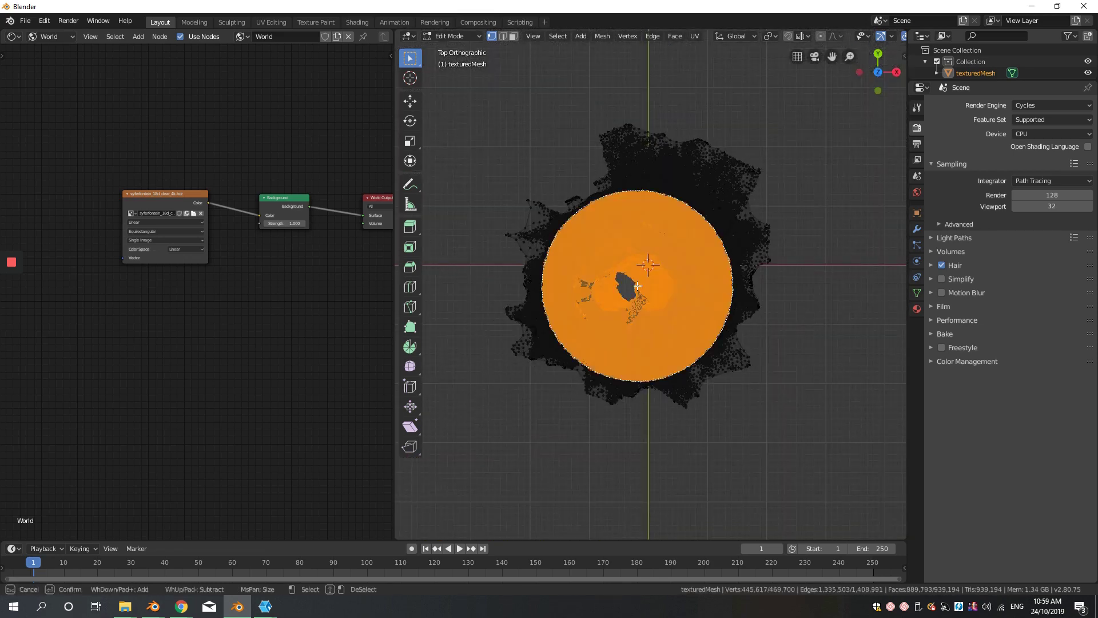
# Box-deselect the ragged vertices along the trunk's upper end in front view
pyautogui.press('Escape')
pyautogui.press('KP_4')
pyautogui.press('KP_1')
pyautogui.scroll(4, 681, 172)
pyautogui.keyDown('shift'); pyautogui.moveTo(677, 167); pyautogui.dragTo(698, 212, button='middle'); pyautogui.keyUp('shift')
pyautogui.scroll(3, 699, 212)
pyautogui.press('b')
pyautogui.rightClick(788, 146)
pyautogui.scroll(-3, 787, 148)
pyautogui.press('b')
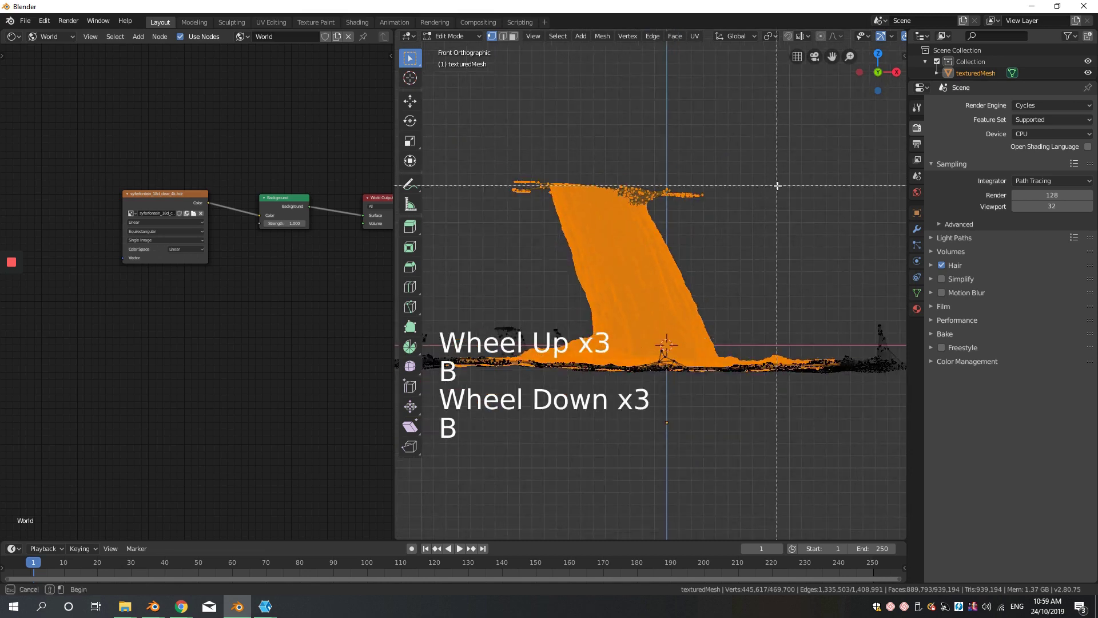
pyautogui.moveTo(787, 200); pyautogui.dragTo(465, 95, button='middle')
pyautogui.moveTo(506, 98); pyautogui.dragTo(655, 133, button='middle')
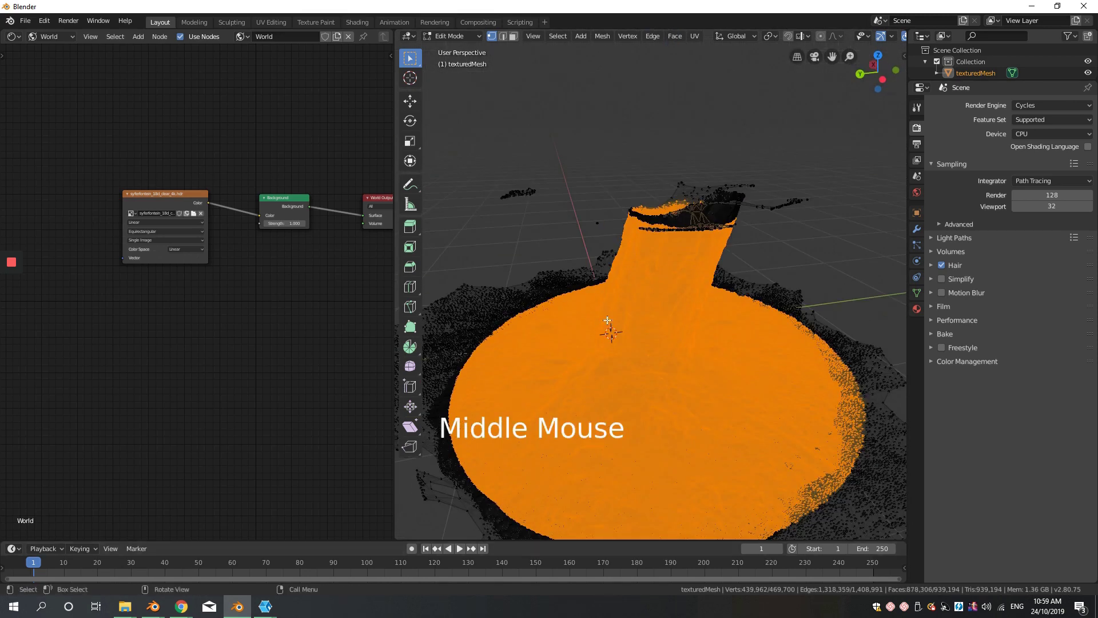
# Invert the selection, delete the faces of the ragged outer ground and trunk top, and return to Object Mode
pyautogui.hotkey('ctrl', 'i')
pyautogui.press('Delete')
pyautogui.press('Down')
pyautogui.press('Down')
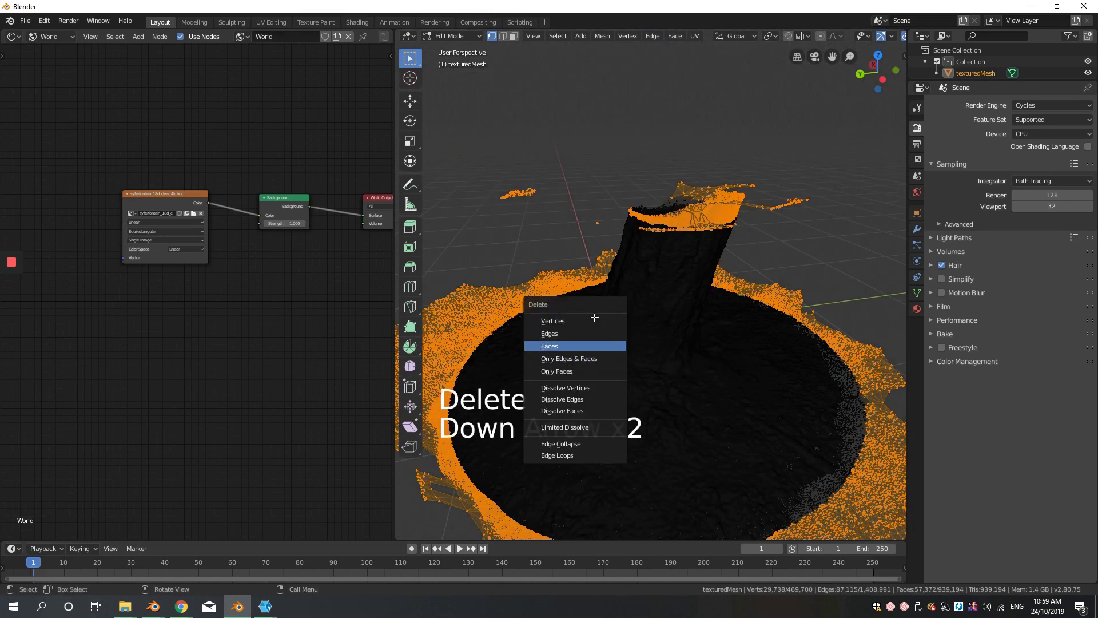
pyautogui.press('Return')
pyautogui.press('Tab')
# Display the trimmed tree mesh in rendered viewport shading
pyautogui.press('z')
pyautogui.moveTo(742, 161)
pyautogui.mouseDown(button='middle')
pyautogui.moveTo(606, 329)
pyautogui.moveTo(805, 318)
pyautogui.moveTo(789, 321)
pyautogui.mouseUp(button='middle')
pyautogui.press('z')
pyautogui.keyDown('shift'); pyautogui.moveTo(790, 320); pyautogui.dragTo(738, 337, button='middle'); pyautogui.keyUp('shift')
pyautogui.scroll(3, 771, 321)
pyautogui.keyDown('shift'); pyautogui.moveTo(737, 337); pyautogui.dragTo(732, 360, button='middle'); pyautogui.keyUp('shift')
pyautogui.scroll(-2, 732, 361)
pyautogui.moveTo(732, 360)
pyautogui.mouseDown(button='middle')
pyautogui.moveTo(703, 373)
pyautogui.moveTo(733, 384)
pyautogui.moveTo(755, 435)
pyautogui.mouseUp(button='middle')
pyautogui.click(884, 36)
pyautogui.moveTo(647, 205); pyautogui.dragTo(585, 245, button='middle')
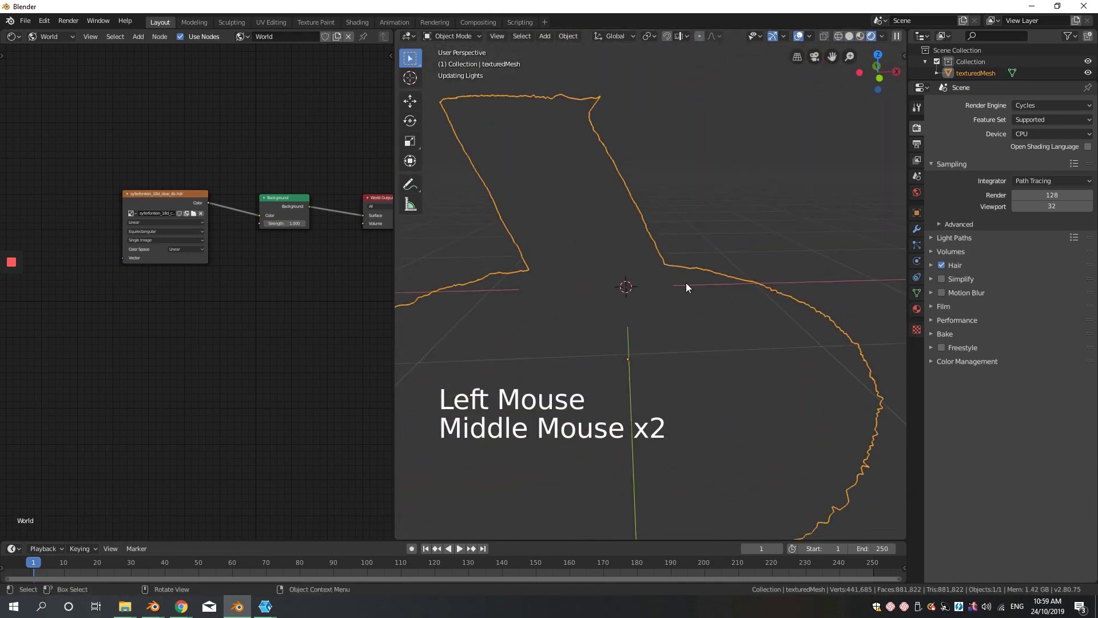
# Restrict the viewport render to a rectangular region around the trunk and inspect the trimmed tree from several angles
pyautogui.hotkey('ctrl', 'b')
pyautogui.moveTo(396, 63); pyautogui.dragTo(798, 448)
pyautogui.scroll(-3, 657, 366)
pyautogui.scroll(3, 675, 343)
pyautogui.keyDown('shift'); pyautogui.moveTo(675, 326); pyautogui.dragTo(511, 327, button='middle'); pyautogui.keyUp('shift')
pyautogui.scroll(-1, 694, 337)
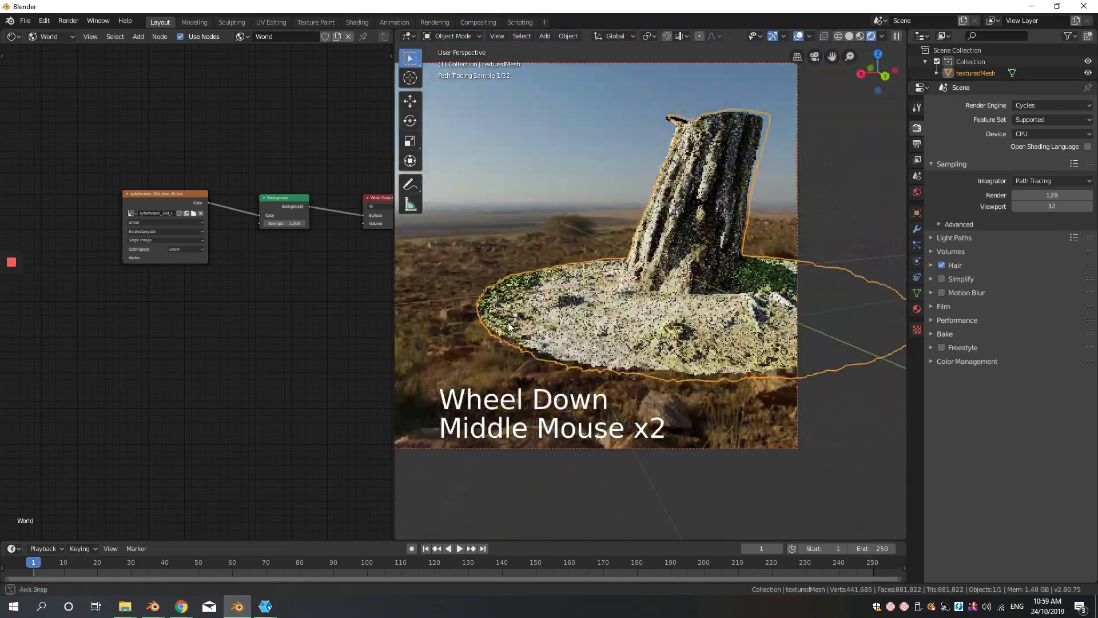
pyautogui.moveTo(648, 332); pyautogui.dragTo(606, 353, button='middle')
pyautogui.scroll(-1, 639, 321)
pyautogui.scroll(2, 607, 352)
pyautogui.scroll(5, 366, 314)
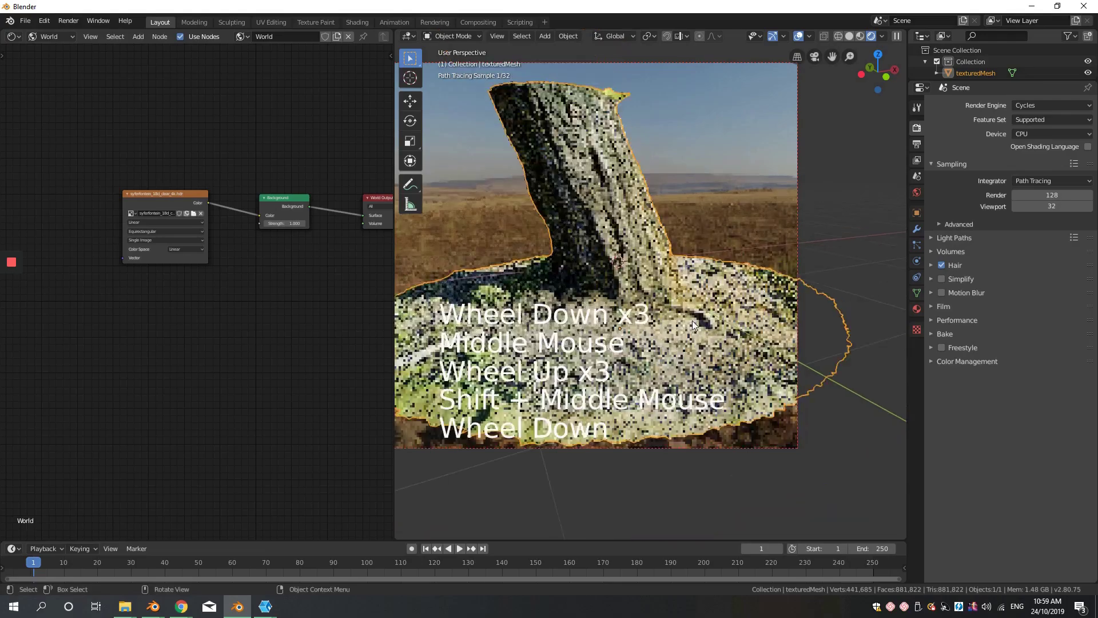
pyautogui.moveTo(691, 335); pyautogui.dragTo(609, 352, button='middle')
pyautogui.scroll(-1, 633, 324)
pyautogui.scroll(2, 609, 352)
pyautogui.scroll(5, 195, 288)
# Switch the Shader Editor to the Object shader and connect the texture_1001.png color to the Principled BSDF's Normal input
pyautogui.click(56, 36)
pyautogui.click(57, 50)
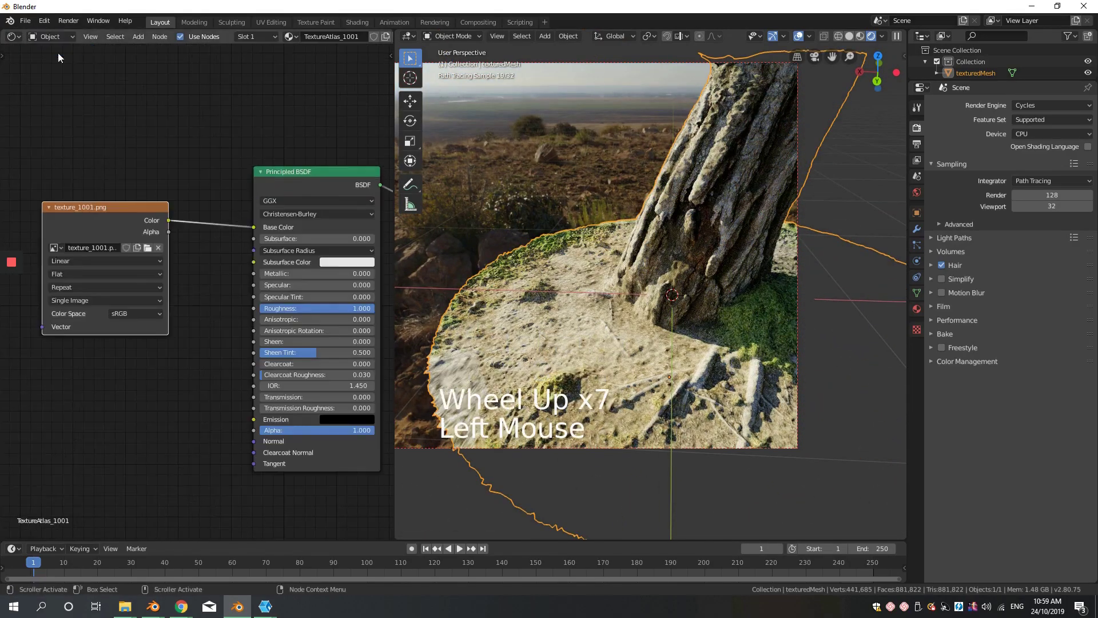
pyautogui.moveTo(119, 203); pyautogui.dragTo(69, 134)
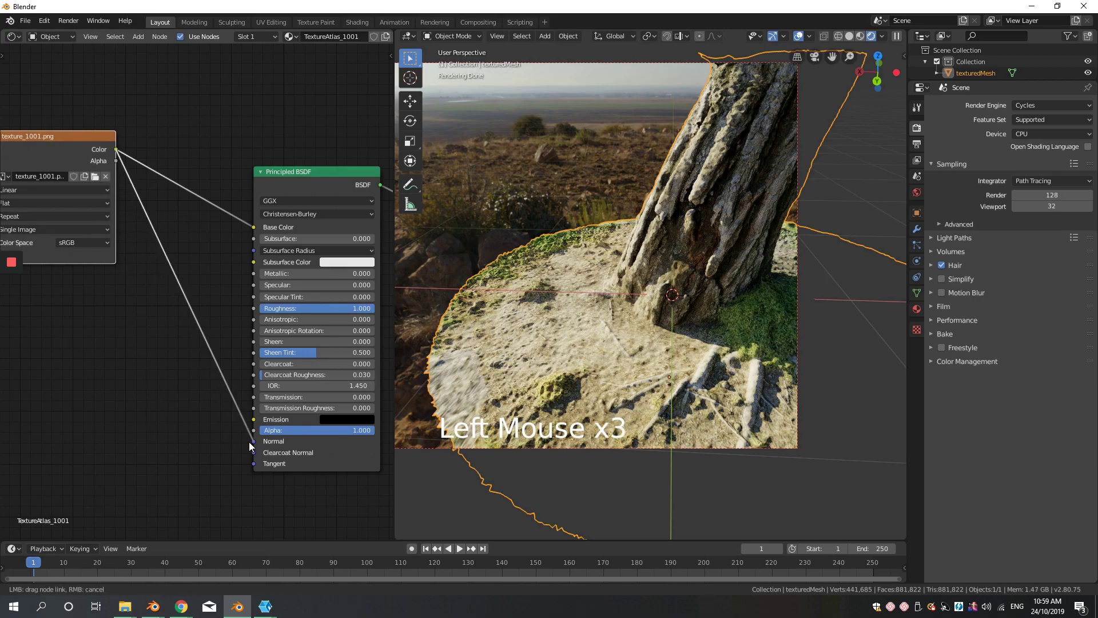
pyautogui.moveTo(249, 441); pyautogui.dragTo(249, 441)
# Insert a Bump node into the Normal link and feed the texture color into its Height input
pyautogui.moveTo(520, 303); pyautogui.dragTo(781, 160, button='middle')
pyautogui.hotkey('shift', 'a')
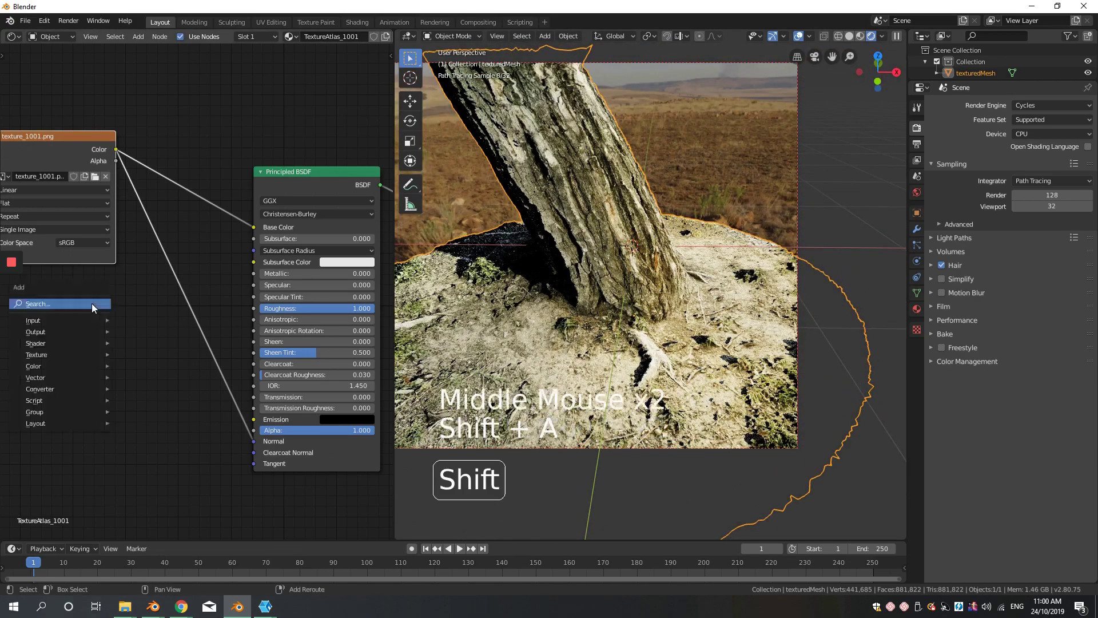
pyautogui.write('bu')
pyautogui.click(107, 335)
pyautogui.click(170, 410)
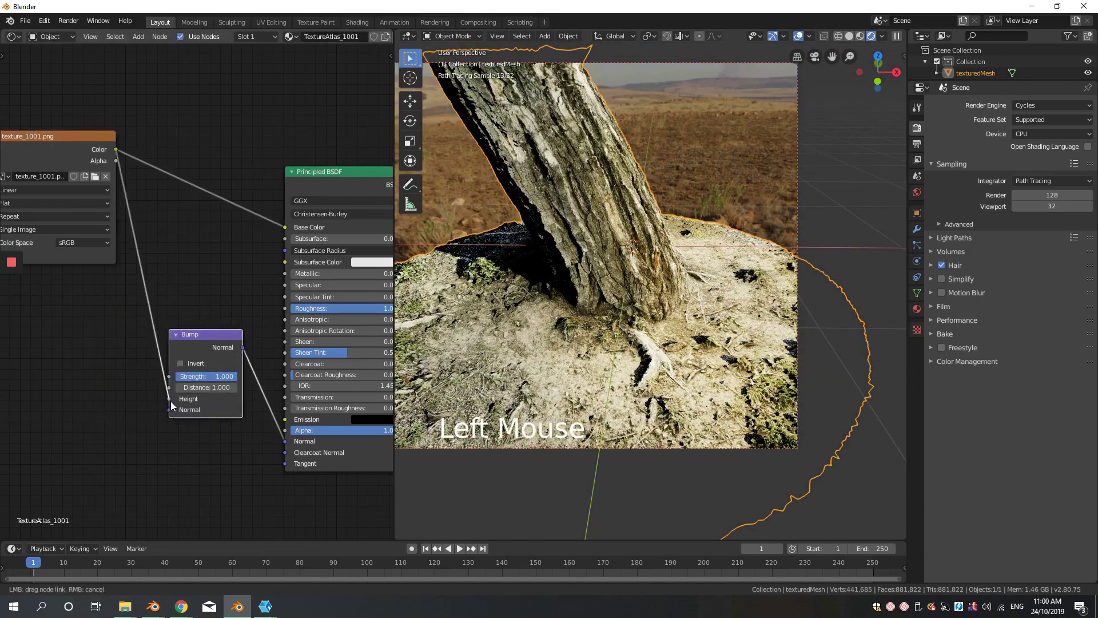
pyautogui.moveTo(171, 404); pyautogui.dragTo(172, 404)
# Reduce the Bump node's strength, trying 0.2 before settling on 0.467
pyautogui.scroll(3, 708, 300)
pyautogui.keyDown('shift'); pyautogui.moveTo(708, 300); pyautogui.dragTo(675, 240, button='middle'); pyautogui.keyUp('shift')
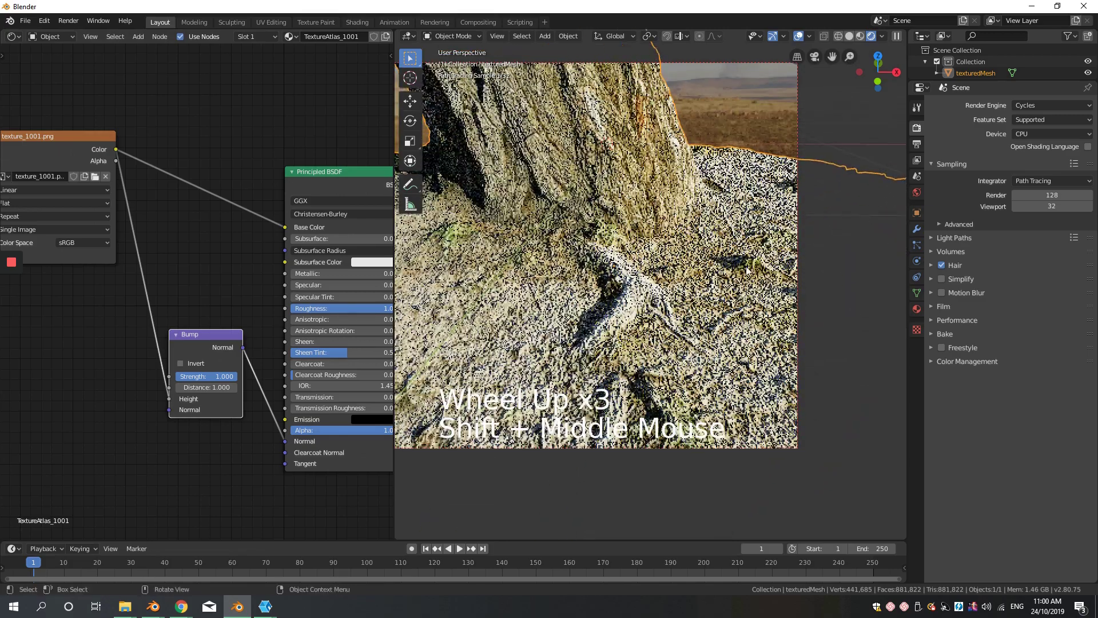
pyautogui.scroll(-1, 127, 341)
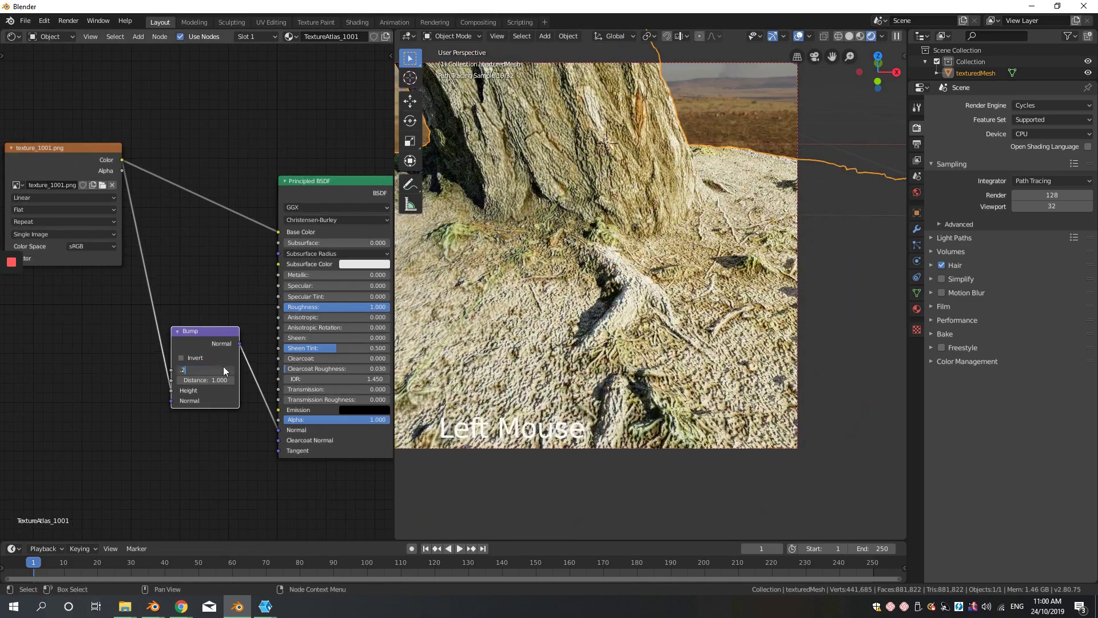
pyautogui.press('Return')
pyautogui.moveTo(221, 371); pyautogui.dragTo(236, 371)
pyautogui.scroll(-4, 515, 355)
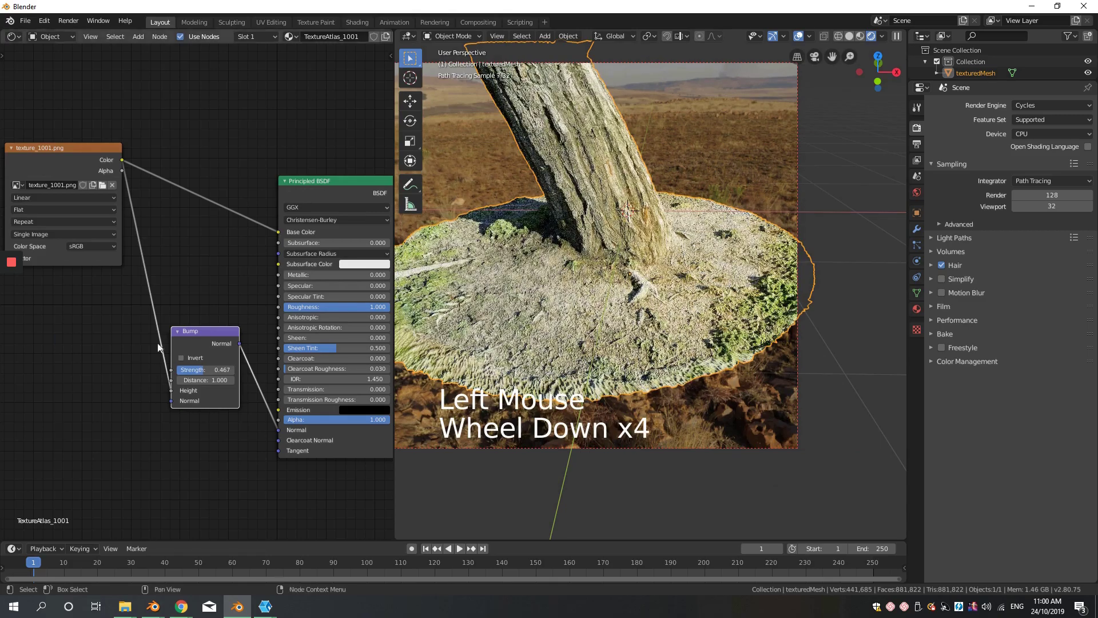
# Insert a ColorRamp between the texture and the Bump node and move its white stop to 0.441
pyautogui.hotkey('shift', 'a')
pyautogui.click(194, 360)
pyautogui.click(252, 311)
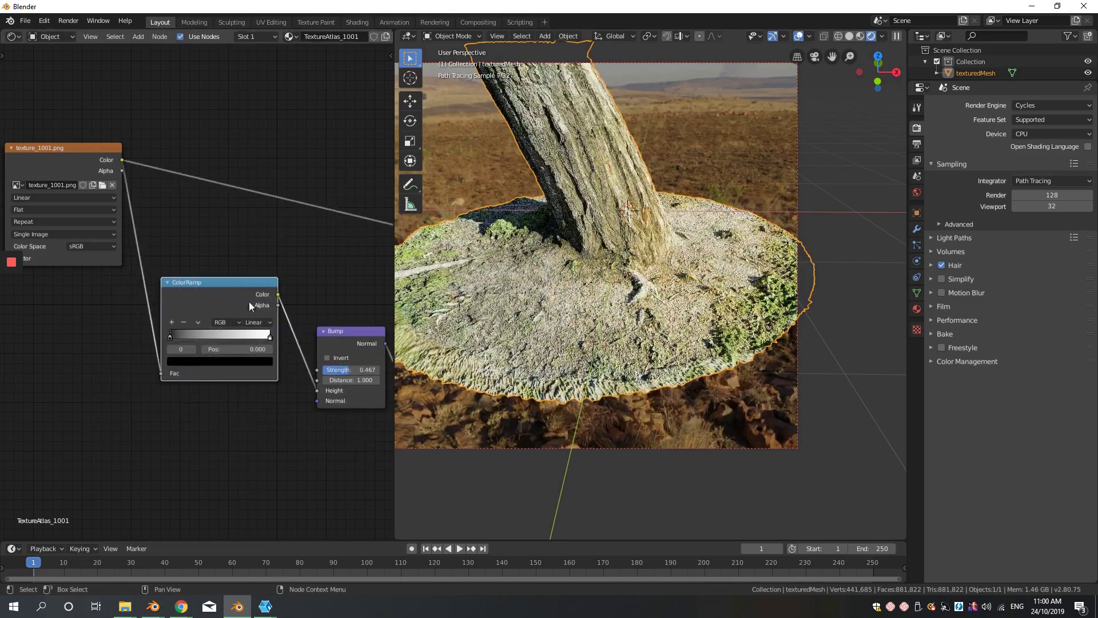
pyautogui.moveTo(170, 336)
pyautogui.mouseDown()
pyautogui.moveTo(215, 334)
pyautogui.moveTo(169, 335)
pyautogui.mouseUp()
pyautogui.scroll(4, 572, 286)
pyautogui.moveTo(572, 286); pyautogui.dragTo(593, 289, button='middle')
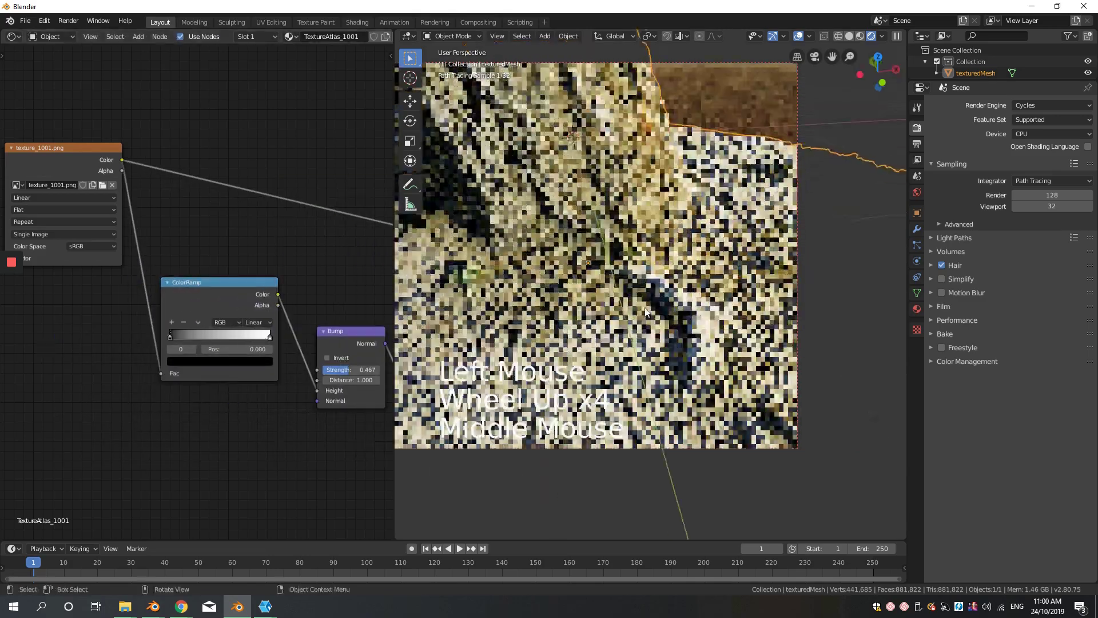
pyautogui.scroll(1, 592, 288)
pyautogui.moveTo(255, 336); pyautogui.dragTo(208, 341)
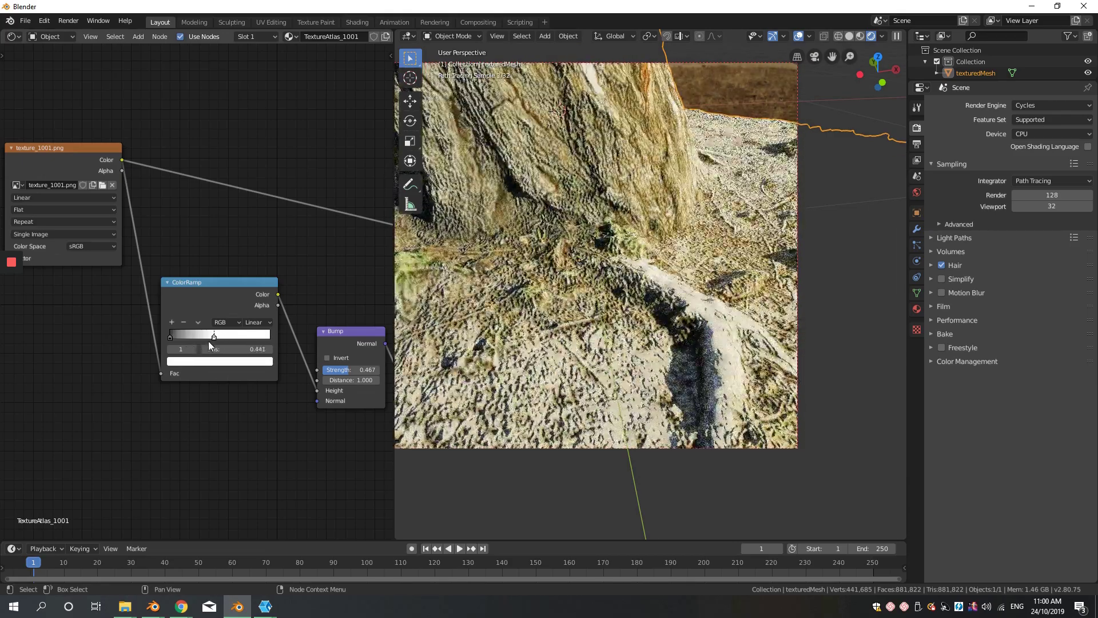
# Readjust the ColorRamp's white stop to 0.473 while checking the bump detail on the bark and ground
pyautogui.scroll(-4, 515, 252)
pyautogui.moveTo(515, 252); pyautogui.dragTo(563, 275, button='middle')
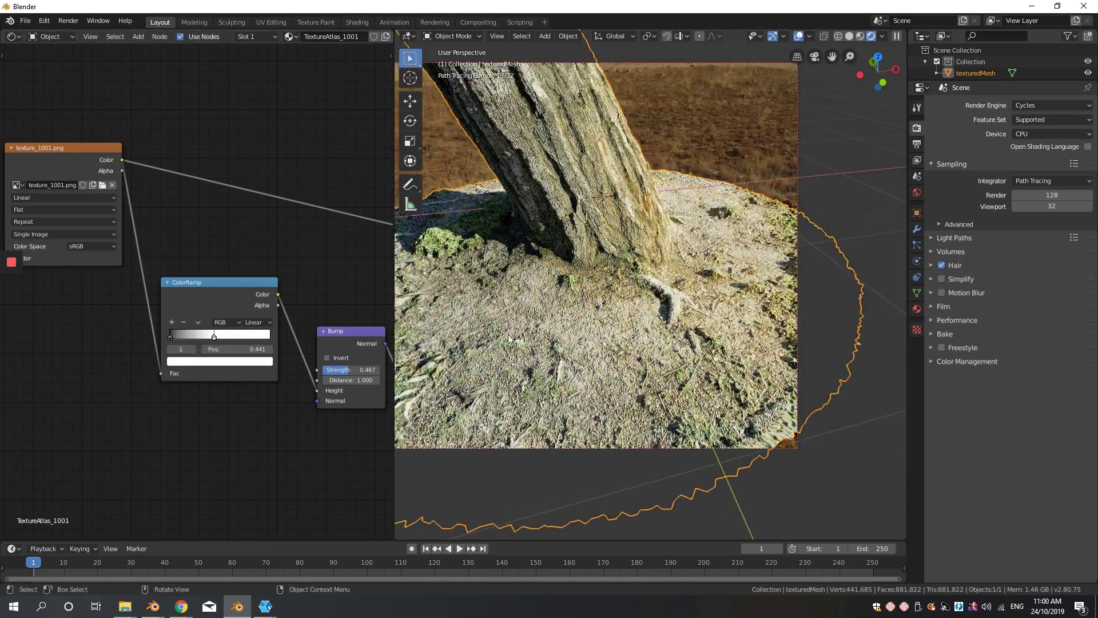
pyautogui.scroll(3, 549, 309)
pyautogui.keyDown('shift'); pyautogui.moveTo(509, 338); pyautogui.dragTo(572, 298, button='middle'); pyautogui.keyUp('shift')
pyautogui.scroll(2, 571, 297)
pyautogui.click(213, 335)
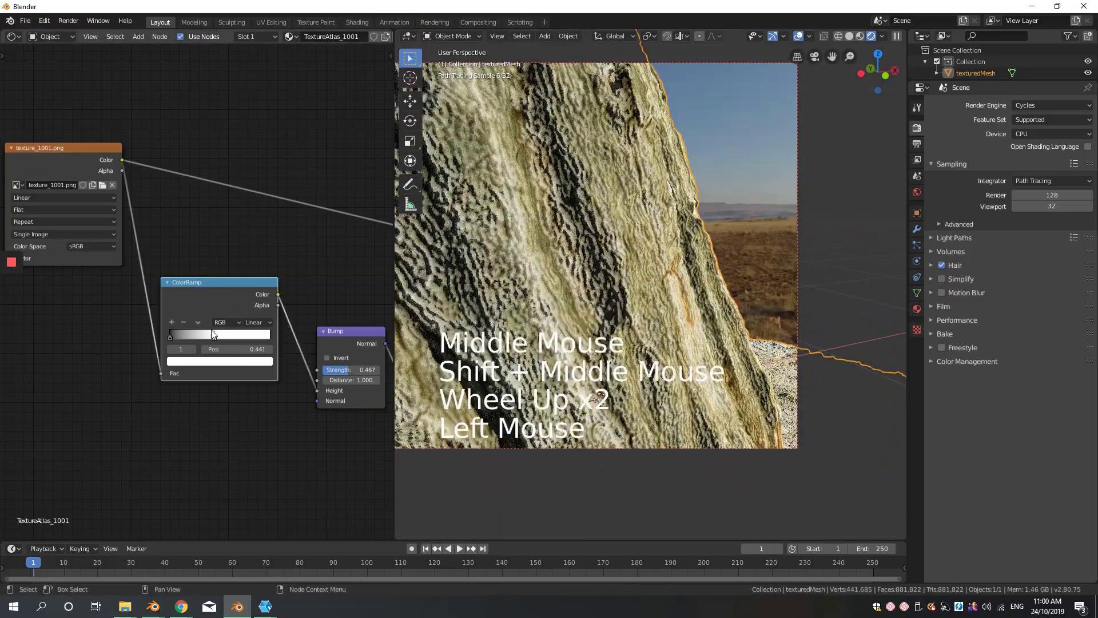
pyautogui.moveTo(213, 334); pyautogui.dragTo(155, 336)
pyautogui.moveTo(188, 338)
pyautogui.mouseDown()
pyautogui.moveTo(270, 344)
pyautogui.moveTo(191, 347)
pyautogui.mouseUp()
pyautogui.moveTo(270, 339); pyautogui.dragTo(219, 337)
pyautogui.scroll(-5, 606, 321)
pyautogui.keyDown('shift'); pyautogui.moveTo(606, 320); pyautogui.dragTo(574, 234, button='middle'); pyautogui.keyUp('shift')
pyautogui.scroll(2, 577, 240)
pyautogui.moveTo(589, 286); pyautogui.dragTo(606, 326, button='middle')
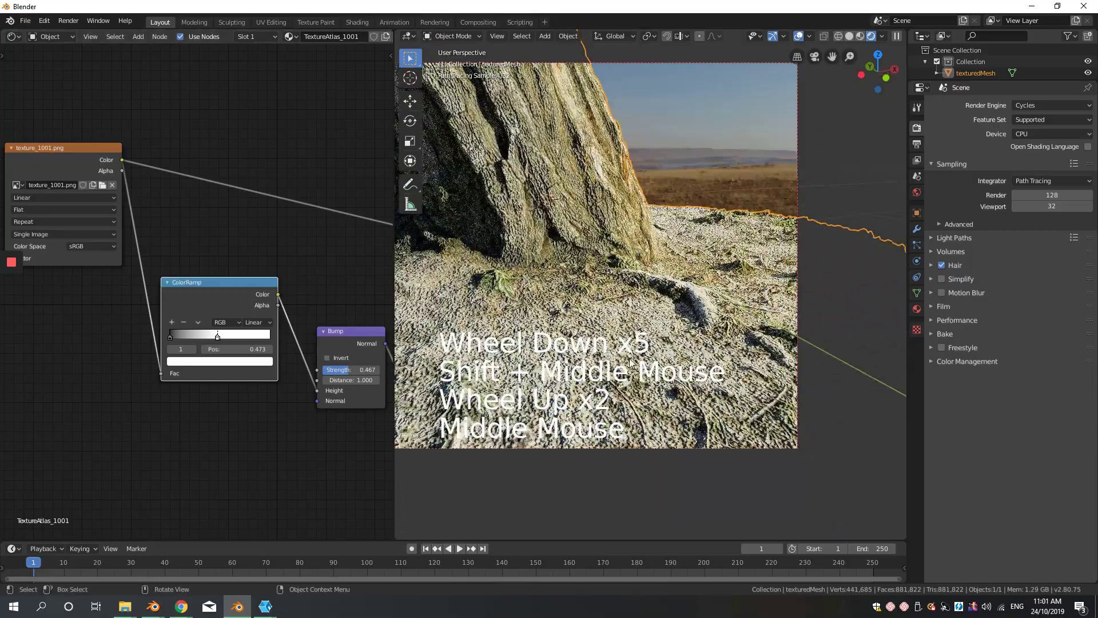
# Lower the Bump node's strength to 0.392 and check the bark and ground relief
pyautogui.moveTo(361, 372); pyautogui.dragTo(346, 372)
pyautogui.scroll(-2, 452, 286)
pyautogui.moveTo(452, 286); pyautogui.dragTo(486, 292, button='middle')
pyautogui.moveTo(486, 292)
pyautogui.keyDown('shift'); pyautogui.mouseDown(button='middle')
pyautogui.moveTo(481, 309)
pyautogui.moveTo(486, 283)
pyautogui.mouseUp(button='middle'); pyautogui.keyUp('shift')
pyautogui.scroll(-4, 487, 283)
pyautogui.scroll(3, 468, 271)
pyautogui.moveTo(452, 278); pyautogui.dragTo(515, 274, button='middle')
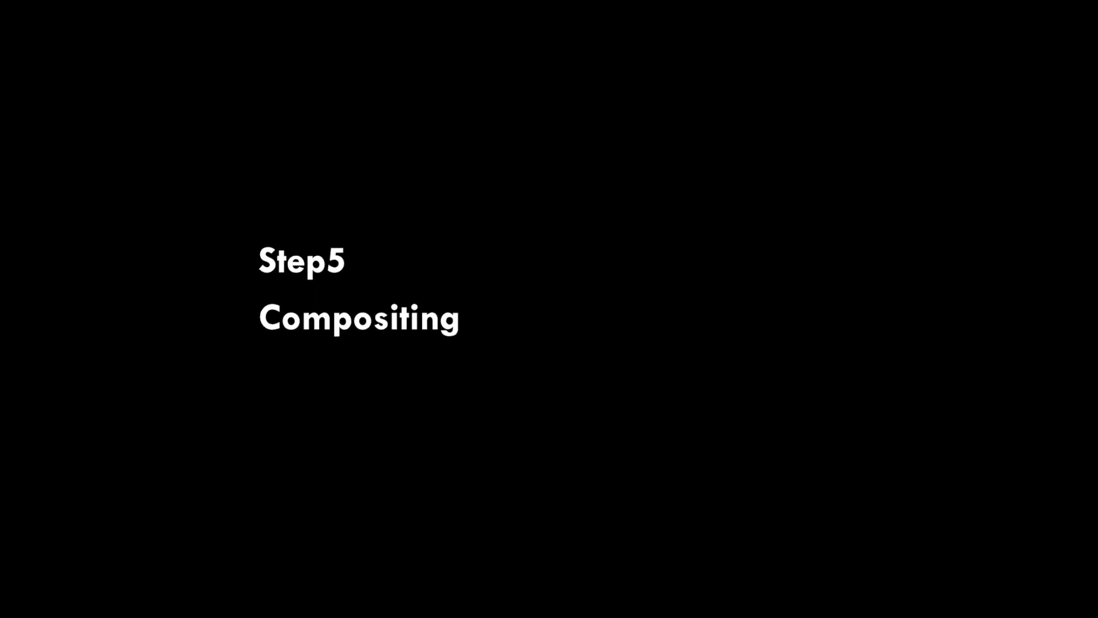
# Set the scene's Color Management gamma to 0.201 and exposure to 3.194 in the render properties
pyautogui.click(917, 229)
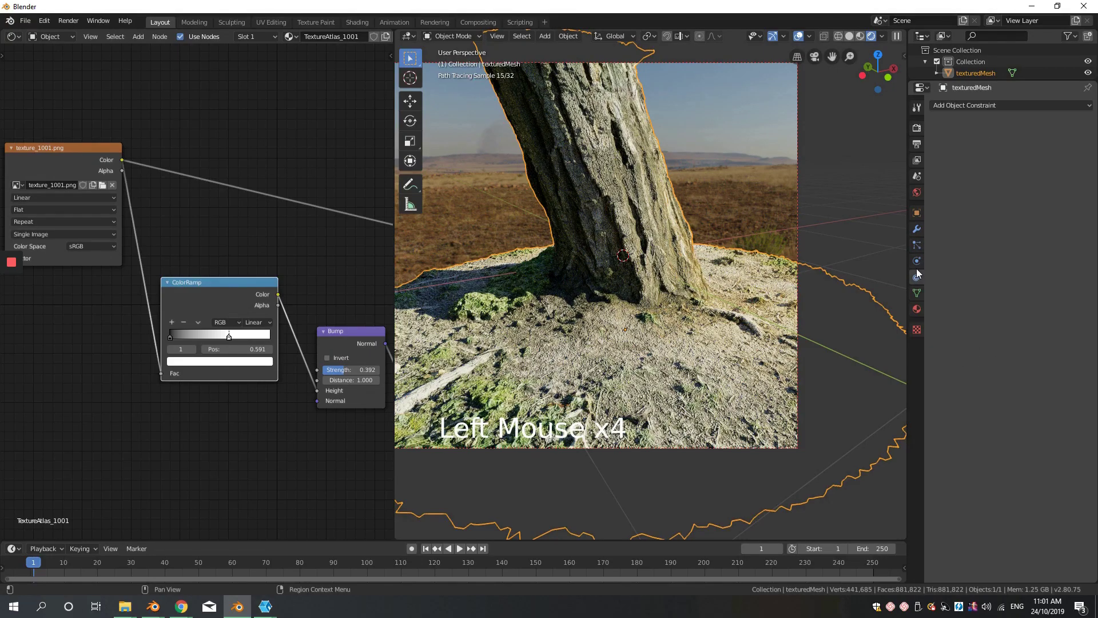
pyautogui.click(917, 176)
pyautogui.click(915, 162)
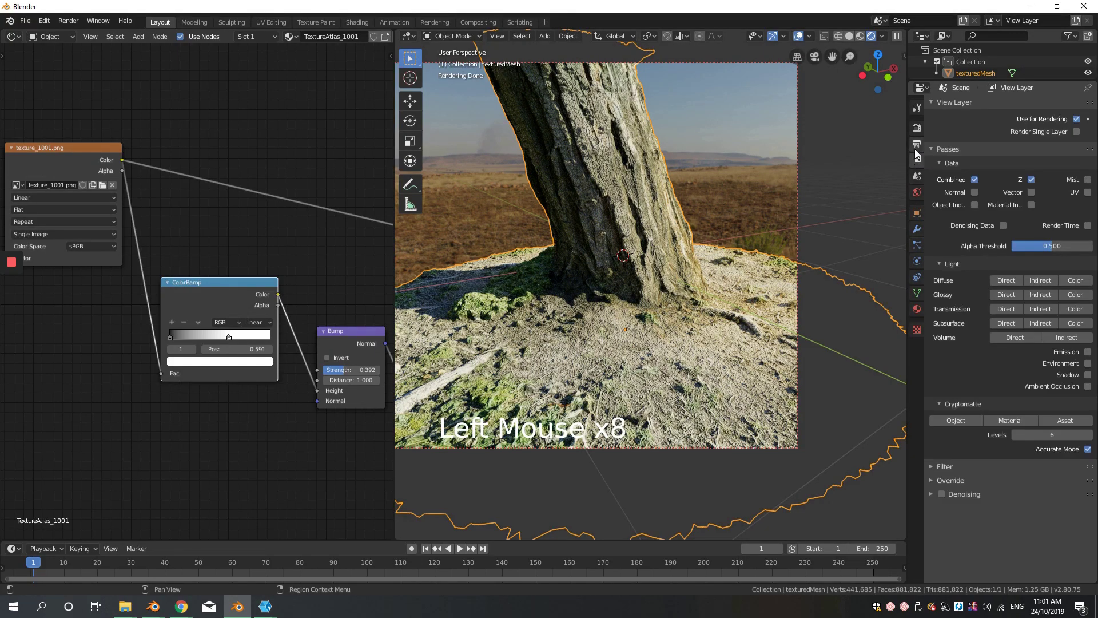
pyautogui.click(916, 144)
pyautogui.click(916, 128)
pyautogui.click(1018, 361)
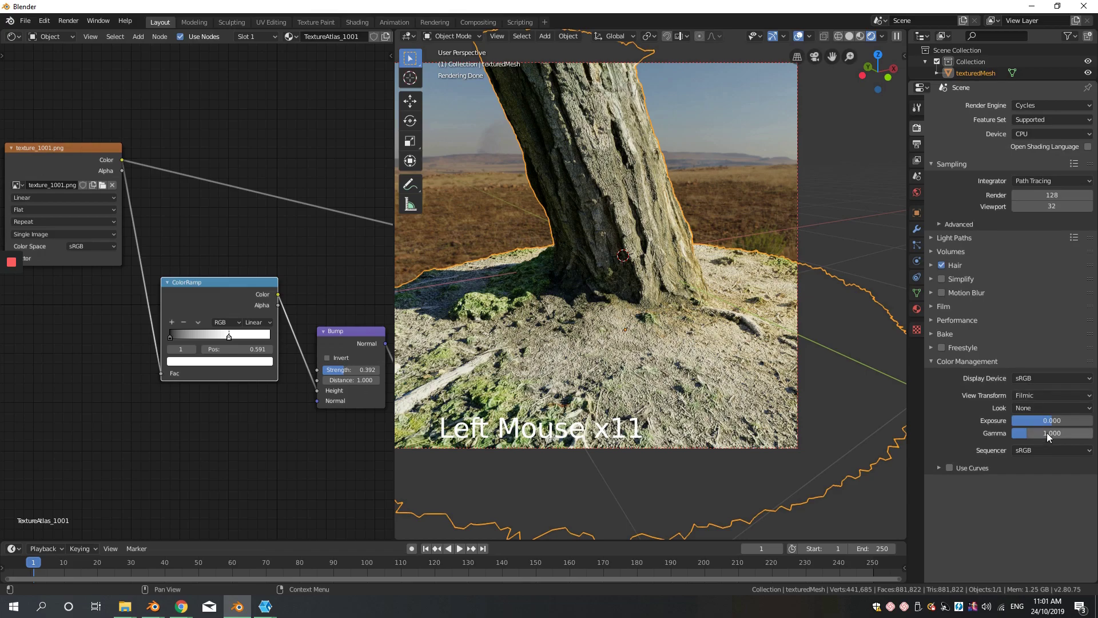
pyautogui.moveTo(1046, 434); pyautogui.dragTo(1034, 434)
pyautogui.moveTo(1033, 421); pyautogui.dragTo(1045, 421)
# Add a camera to the scene and make it the active camera for the viewport
pyautogui.moveTo(786, 333); pyautogui.dragTo(723, 297, button='middle')
pyautogui.click(608, 254)
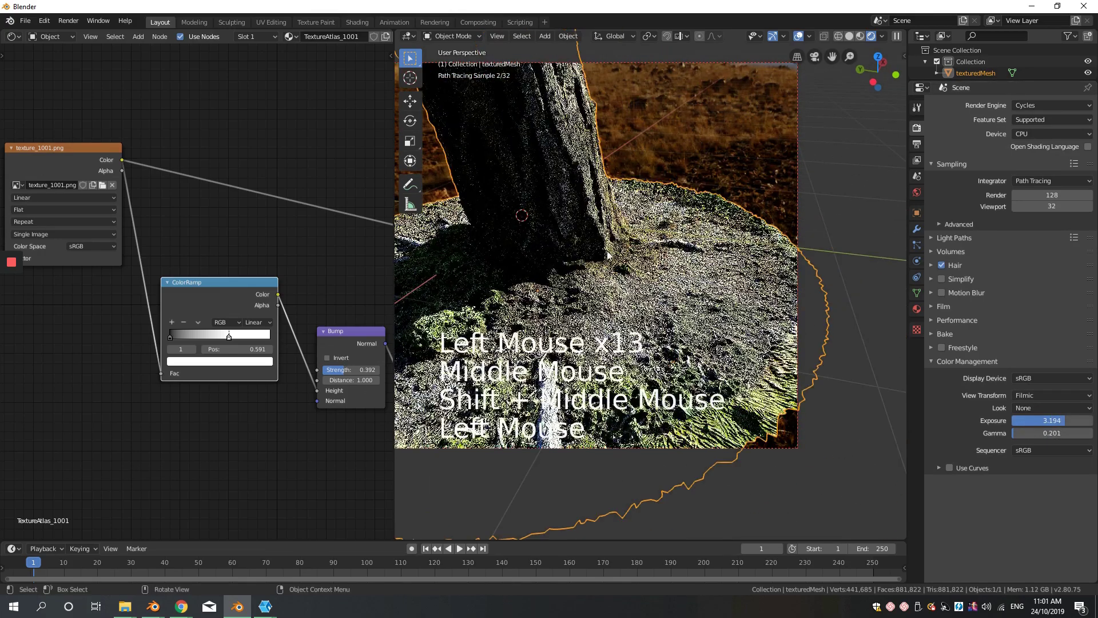
pyautogui.hotkey('shift', 'a')
pyautogui.click(558, 413)
pyautogui.press('ctrl+KP_0')
# Move the camera along its local Z axis to adjust how the stump is framed, and try a free move
pyautogui.press('g')
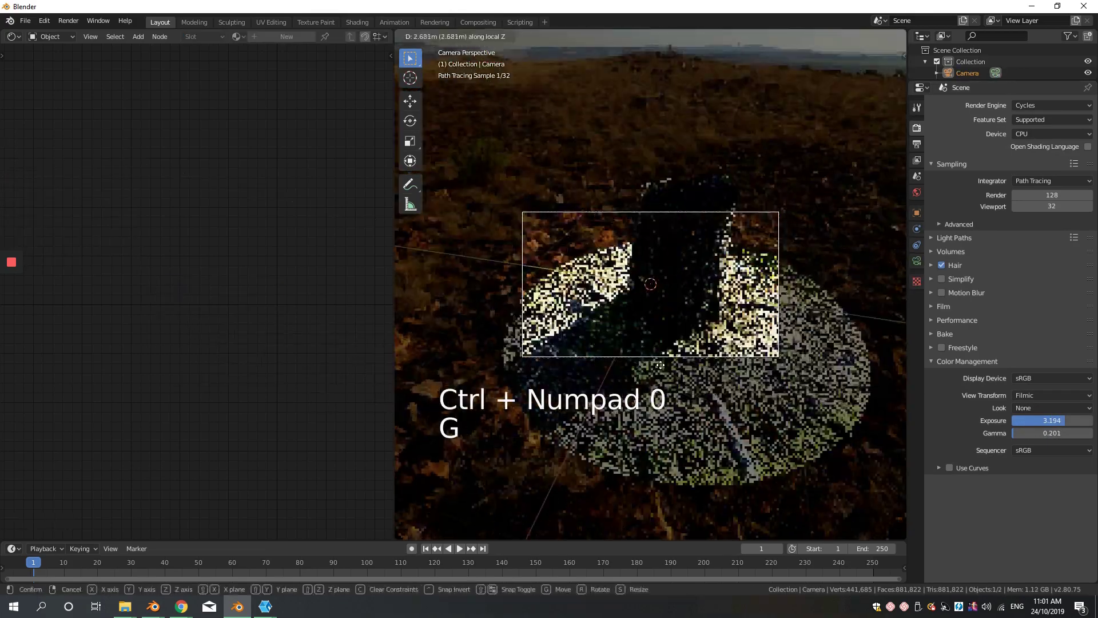
pyautogui.hotkey('shift', 'f')
pyautogui.press('a')
pyautogui.click(555, 208)
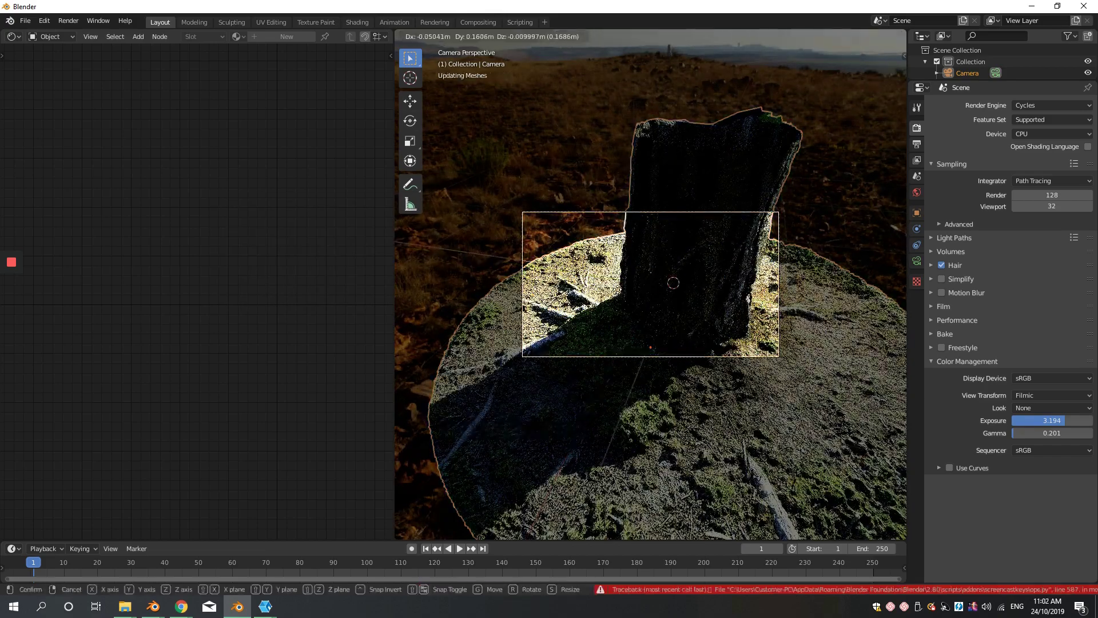
pyautogui.rightClick(568, 225)
# Move the camera freely to shift how the stump and its shadowed ground sit in the frame
pyautogui.press('n')
pyautogui.press('n')
pyautogui.hotkey('alt', 'a')
pyautogui.click(615, 358)
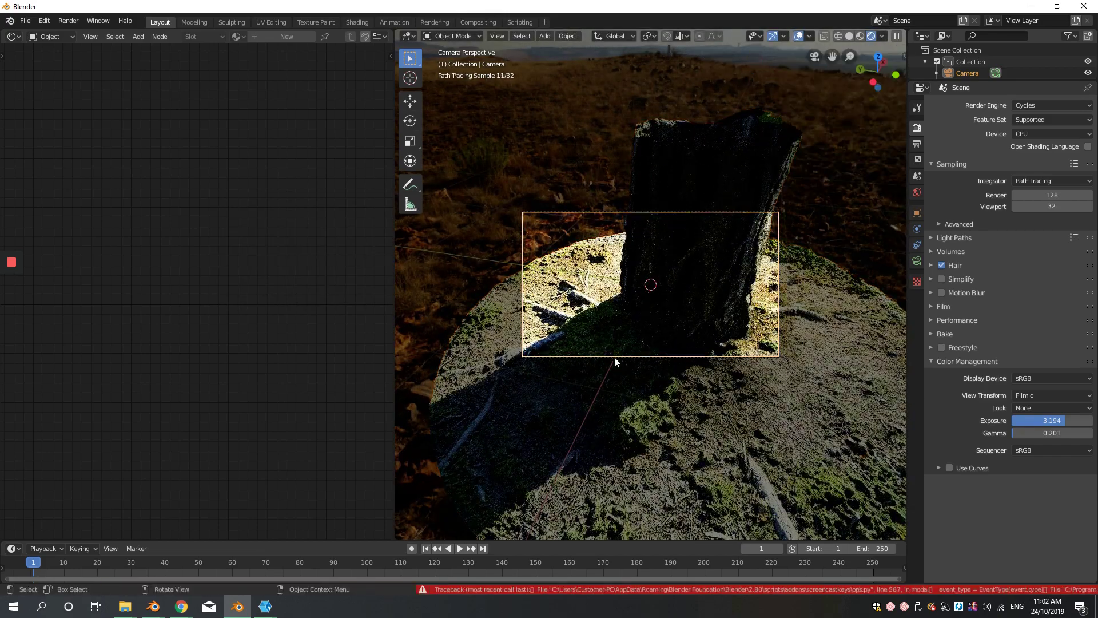
pyautogui.press('g')
pyautogui.click(721, 391)
# Switch the viewport to solid shading and move the camera so the whole stump and its ground disc come into frame
pyautogui.press('z')
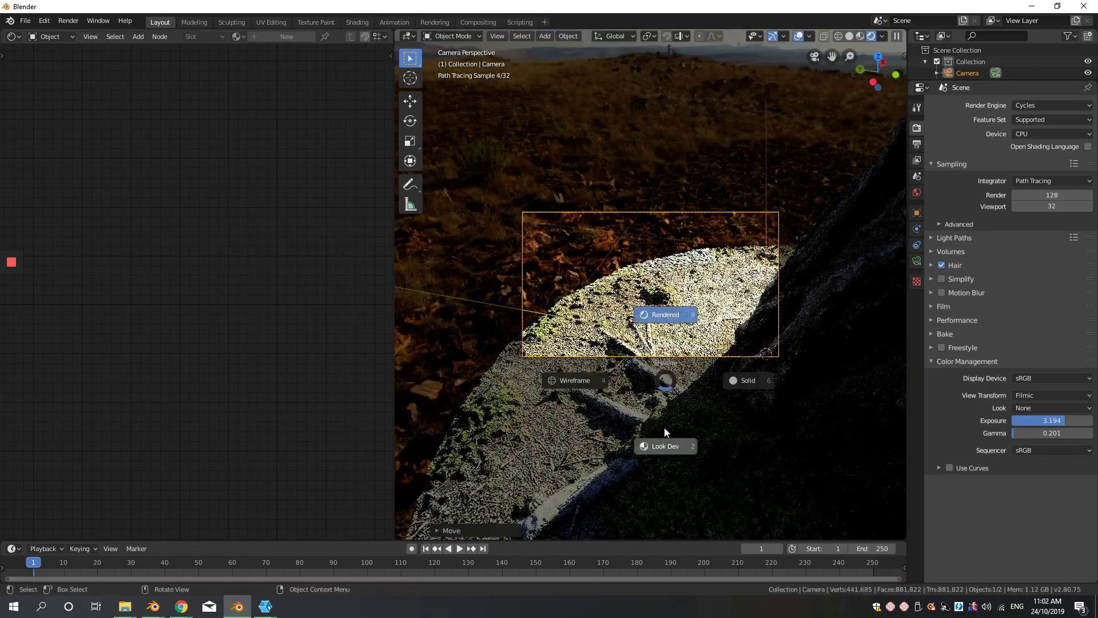
pyautogui.click(665, 441)
pyautogui.moveTo(665, 440); pyautogui.dragTo(620, 387, button='middle')
pyautogui.press('z')
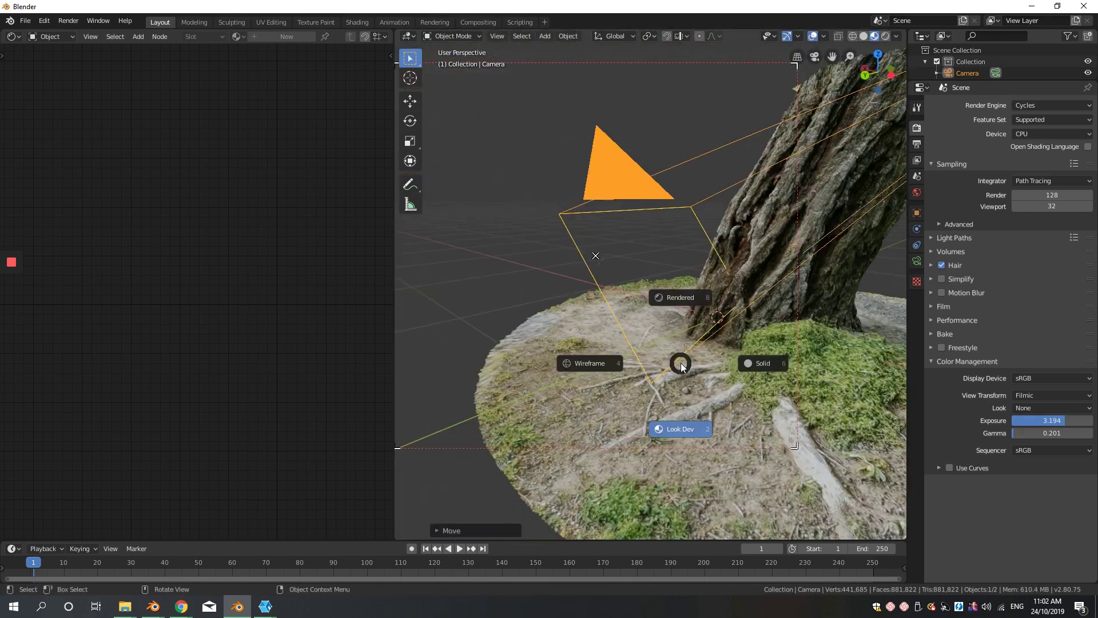
pyautogui.click(719, 357)
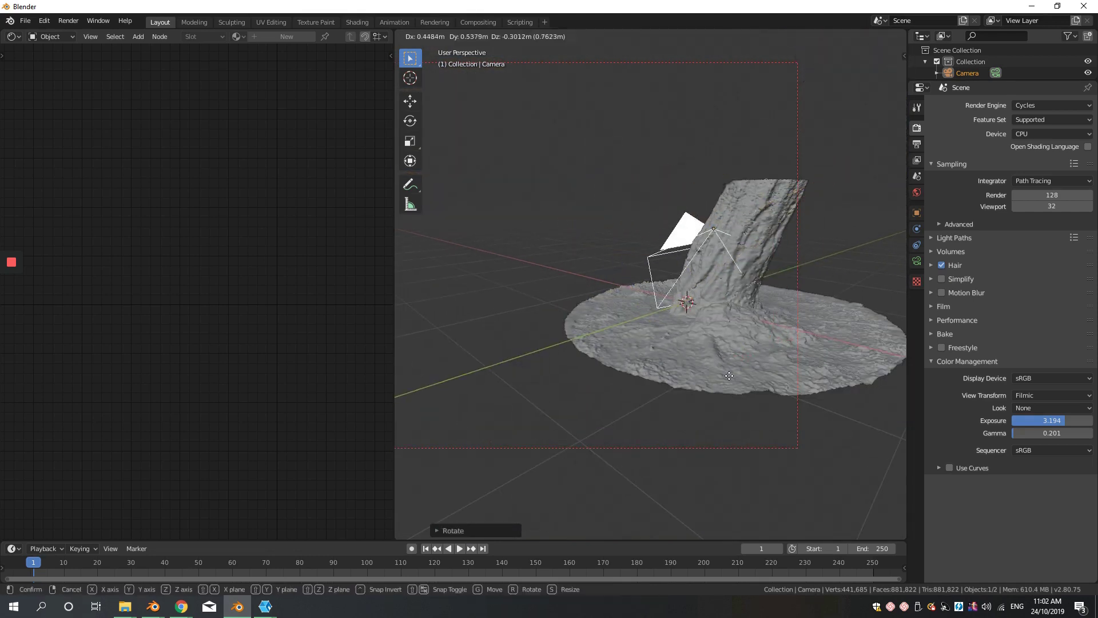
pyautogui.press('KP_0')
pyautogui.press('g')
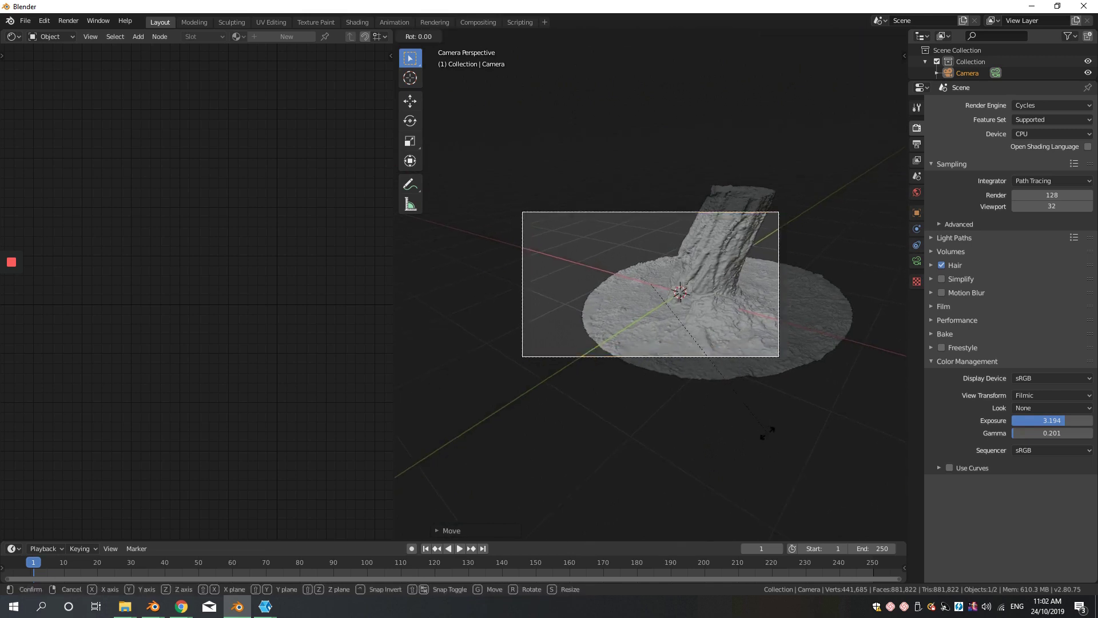
pyautogui.click(679, 437)
# Set the camera's focal length to 106 mm
pyautogui.scroll(4, 680, 437)
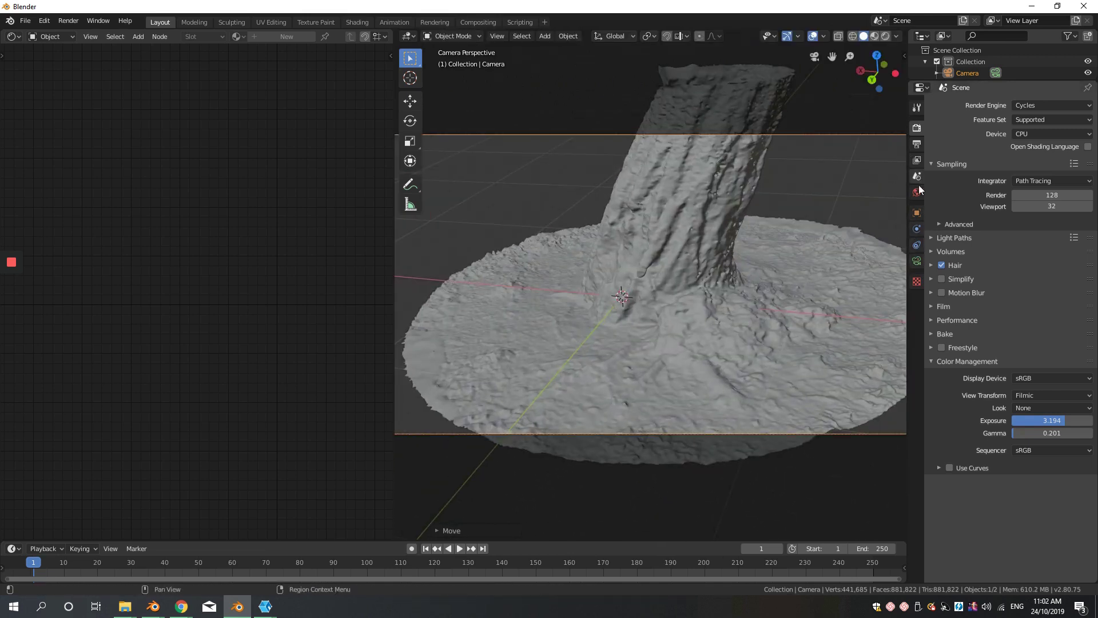
pyautogui.click(917, 260)
pyautogui.moveTo(1009, 162); pyautogui.dragTo(1047, 162)
# Move the camera and trackball-rotate it to frame the base of the trunk
pyautogui.press('g')
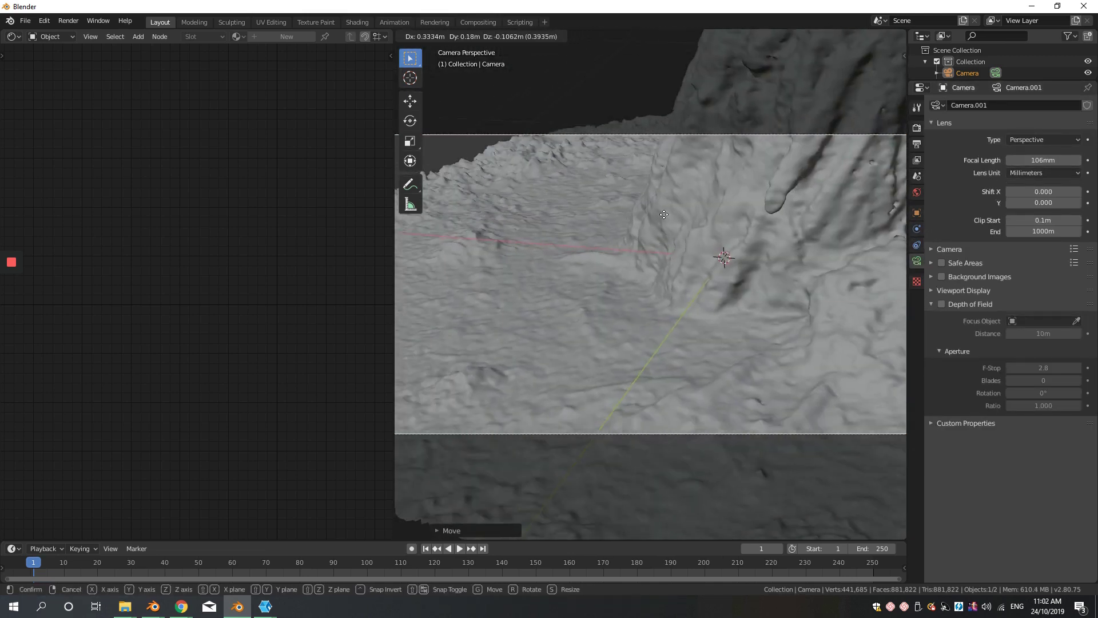
pyautogui.click(736, 361)
pyautogui.press('r')
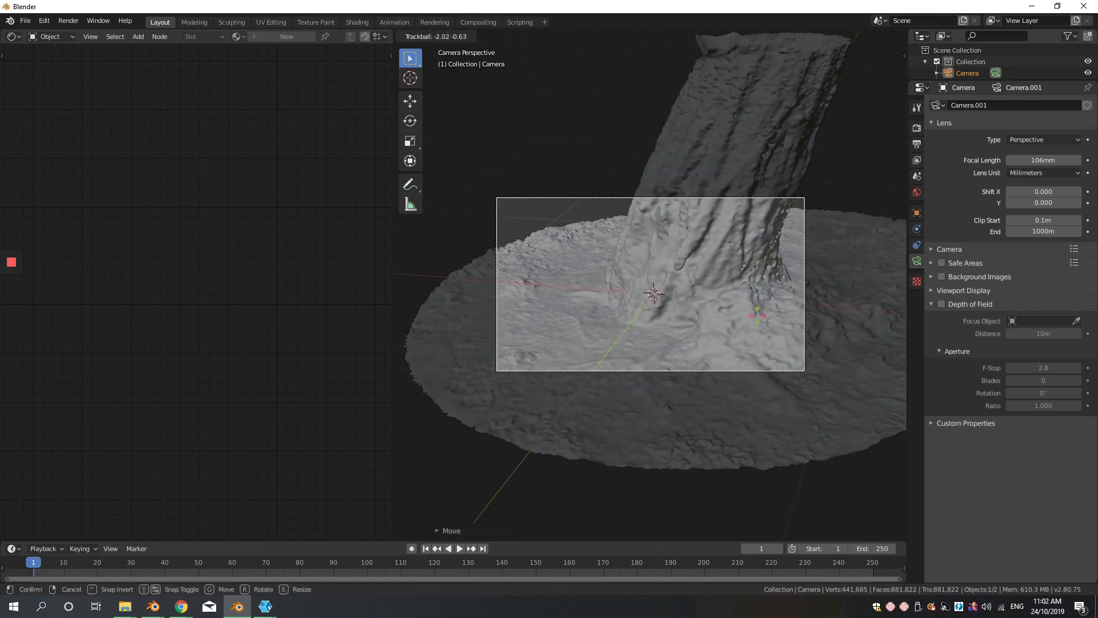
pyautogui.click(646, 531)
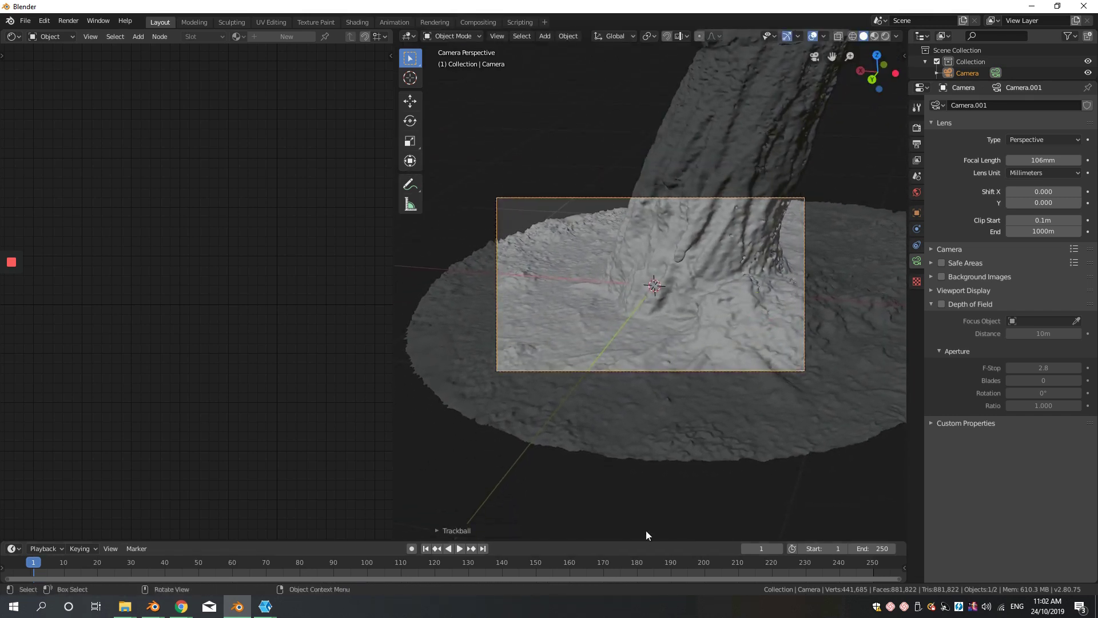
# In rendered shading, move the camera and rotate it about the global Z axis to bring the trunk base into the frame's middle
pyautogui.click(885, 37)
pyautogui.scroll(3, 686, 95)
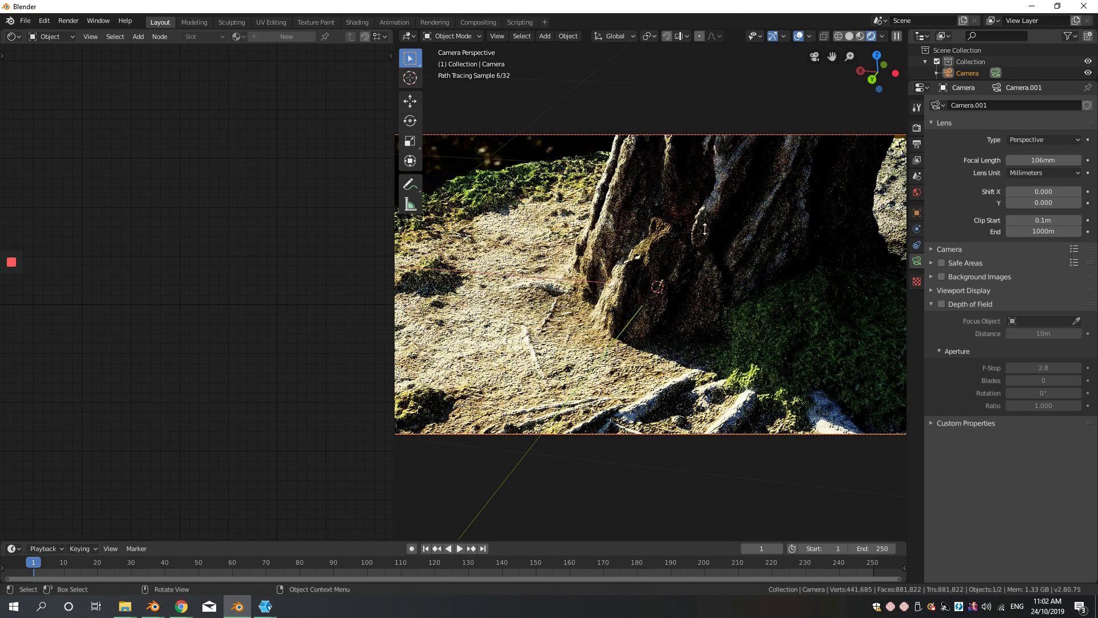
pyautogui.scroll(-2, 764, 317)
pyautogui.press('g')
pyautogui.click(660, 451)
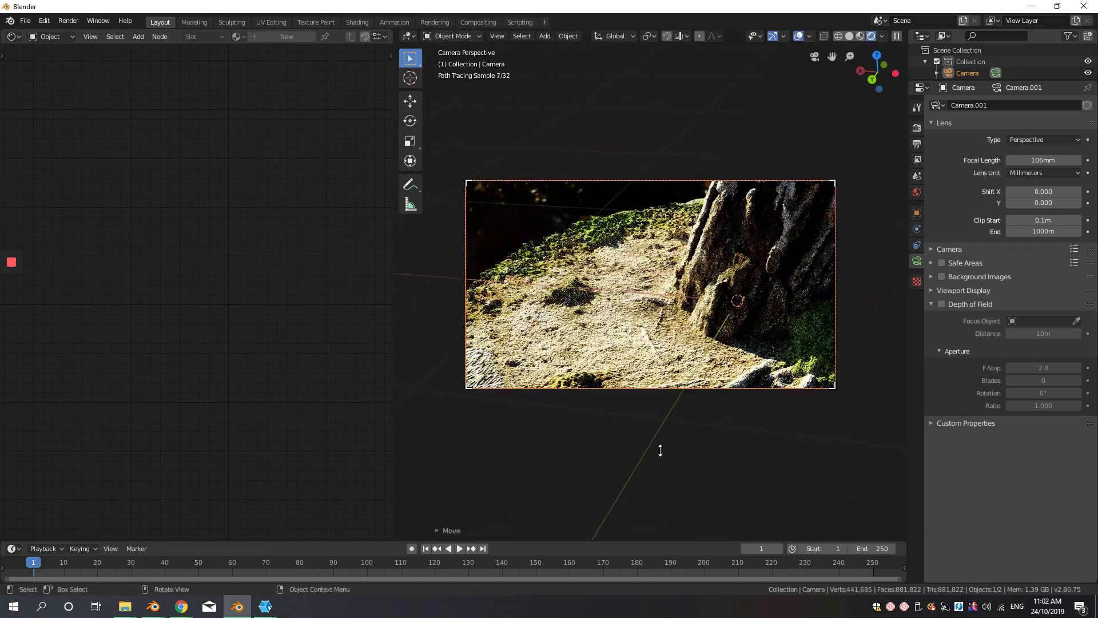
pyautogui.press('r')
pyautogui.press('z')
pyautogui.click(749, 395)
pyautogui.press('g')
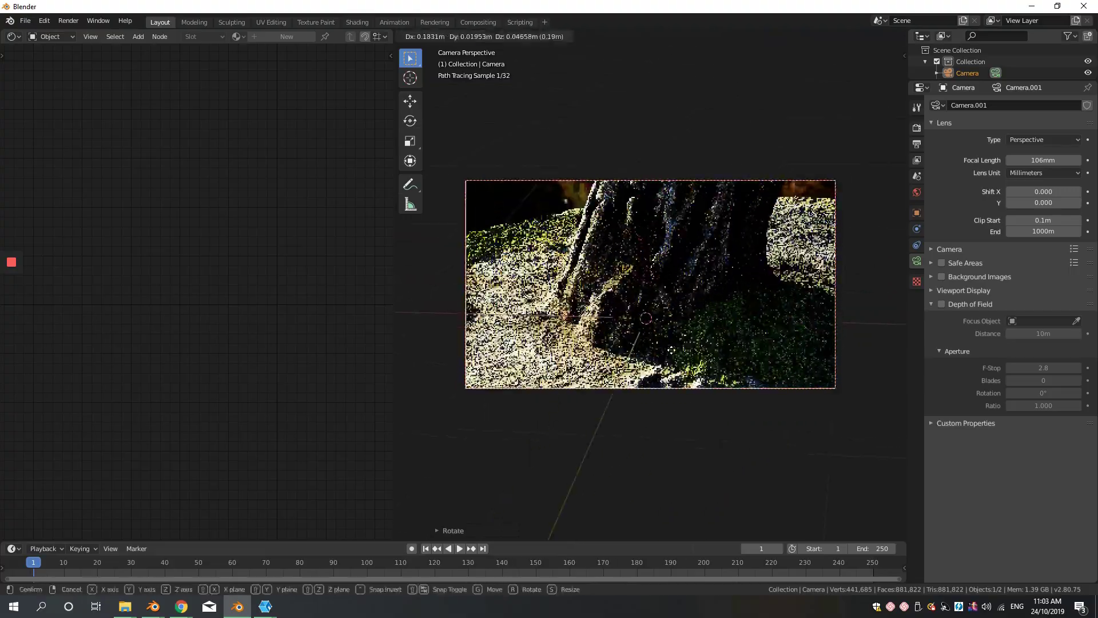
pyautogui.click(733, 434)
# Rotate the camera about global X and move it so the trunk fills the frame's right half with background above the moss
pyautogui.press('g')
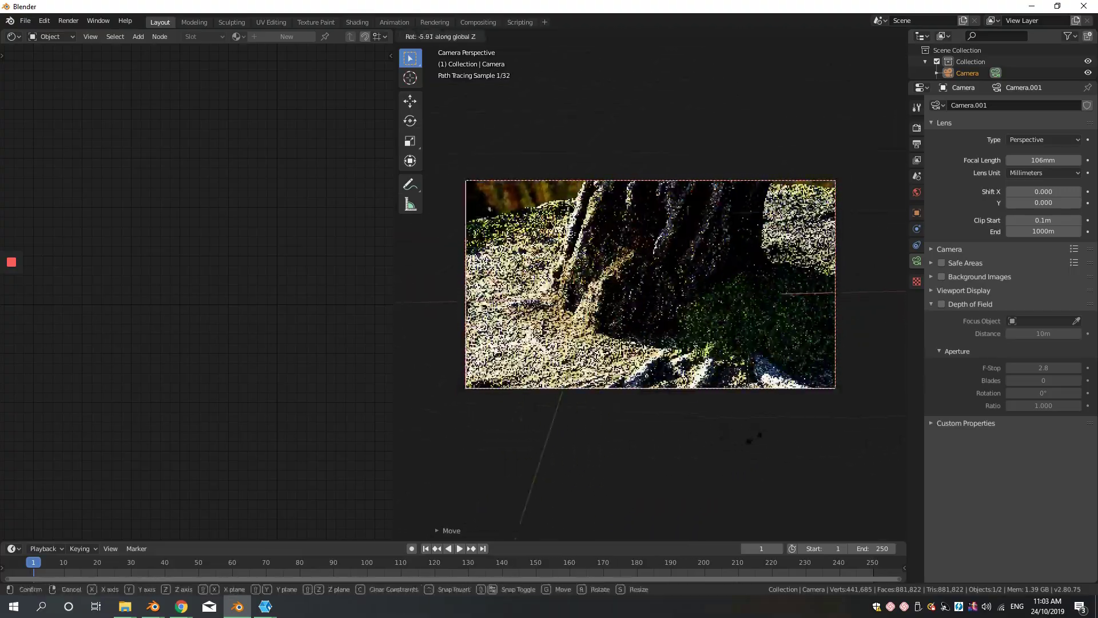
pyautogui.click(754, 297)
pyautogui.press('r')
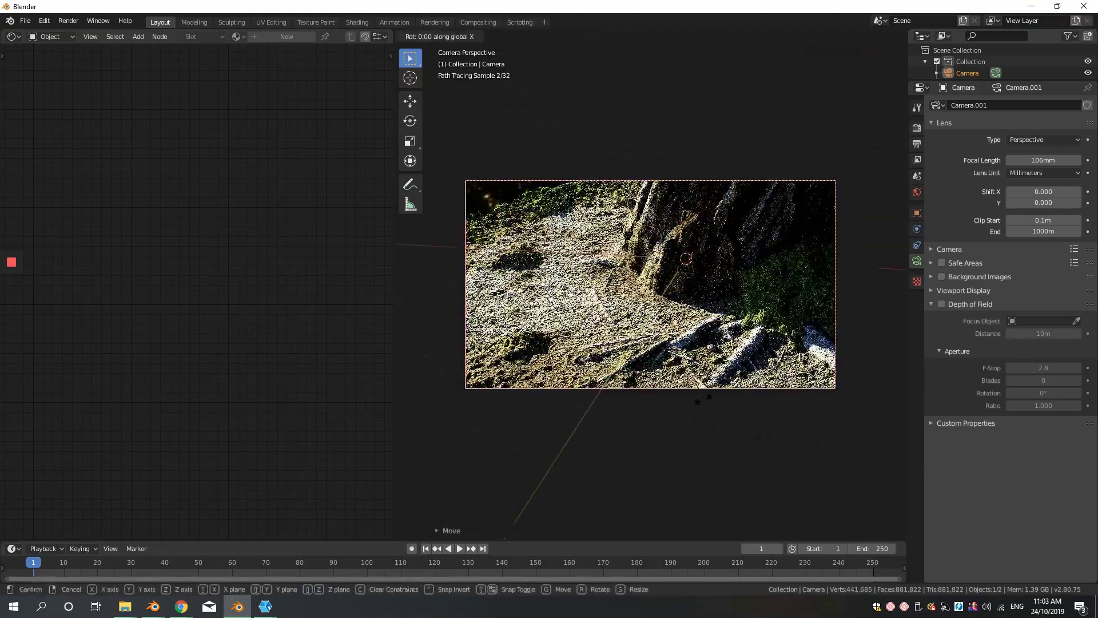
pyautogui.click(681, 431)
pyautogui.press('g')
pyautogui.click(681, 436)
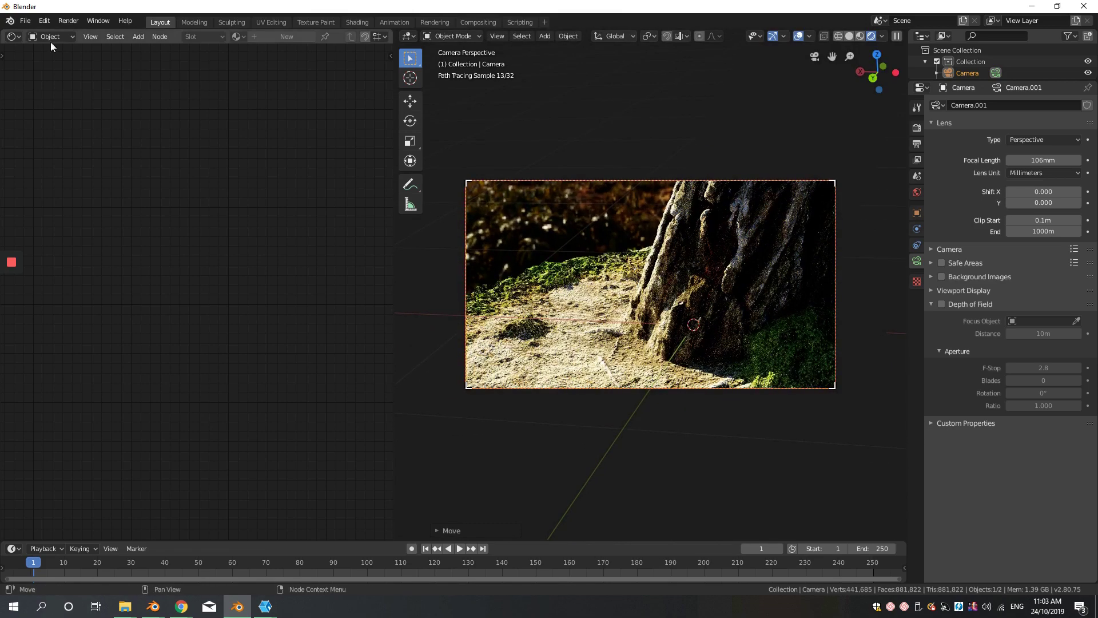
# Switch the shader editor to the World nodes and add a Texture Coordinate node in front of the environment texture
pyautogui.click(52, 62)
pyautogui.click(190, 209)
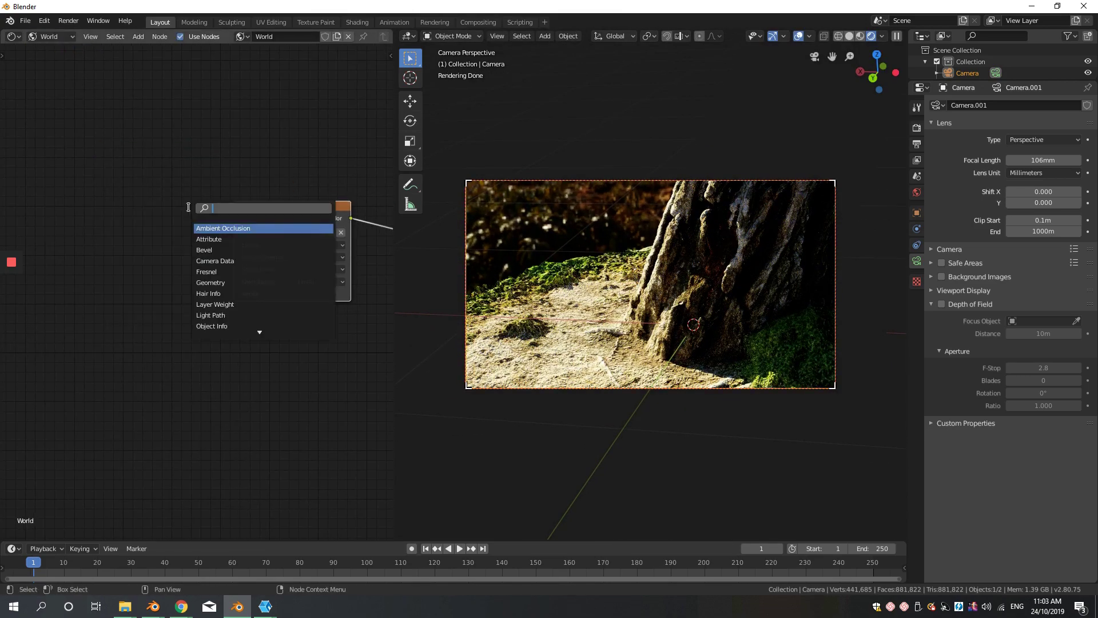
pyautogui.write('tex')
pyautogui.press('Return')
pyautogui.click(97, 204)
# Insert a Mapping node between the Texture Coordinate node and the HDR environment texture
pyautogui.hotkey('shift', 'a')
pyautogui.click(211, 238)
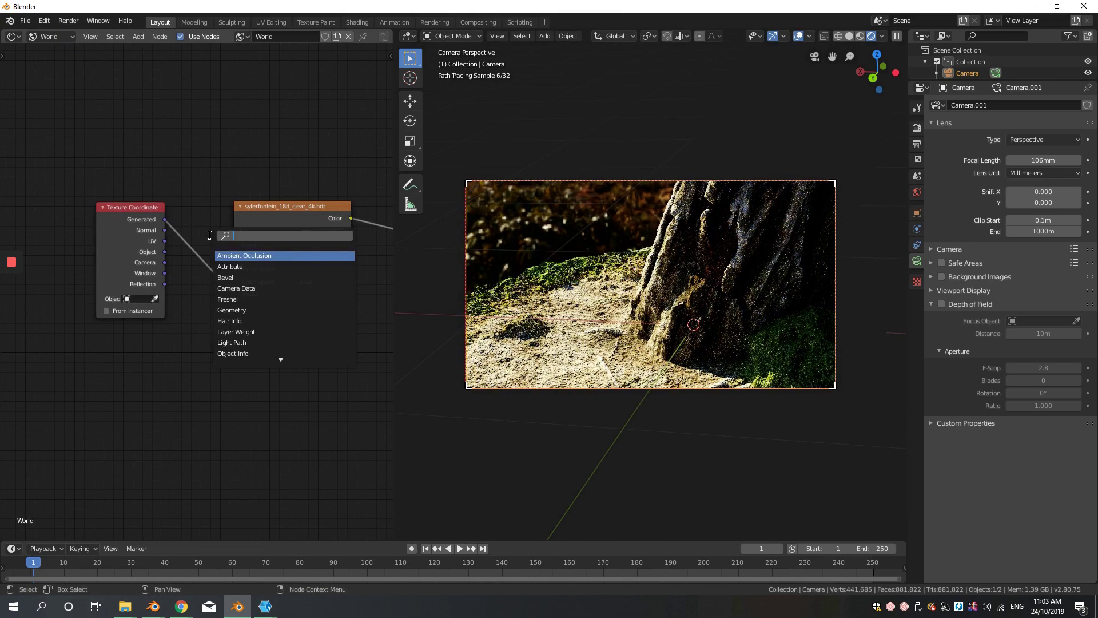
pyautogui.write('map')
pyautogui.press('Return')
pyautogui.click(342, 342)
# Set the Mapping node's Z location to 0.1 m to shift the HDR background
pyautogui.moveTo(342, 342); pyautogui.dragTo(237, 316, button='middle')
pyautogui.click(112, 274)
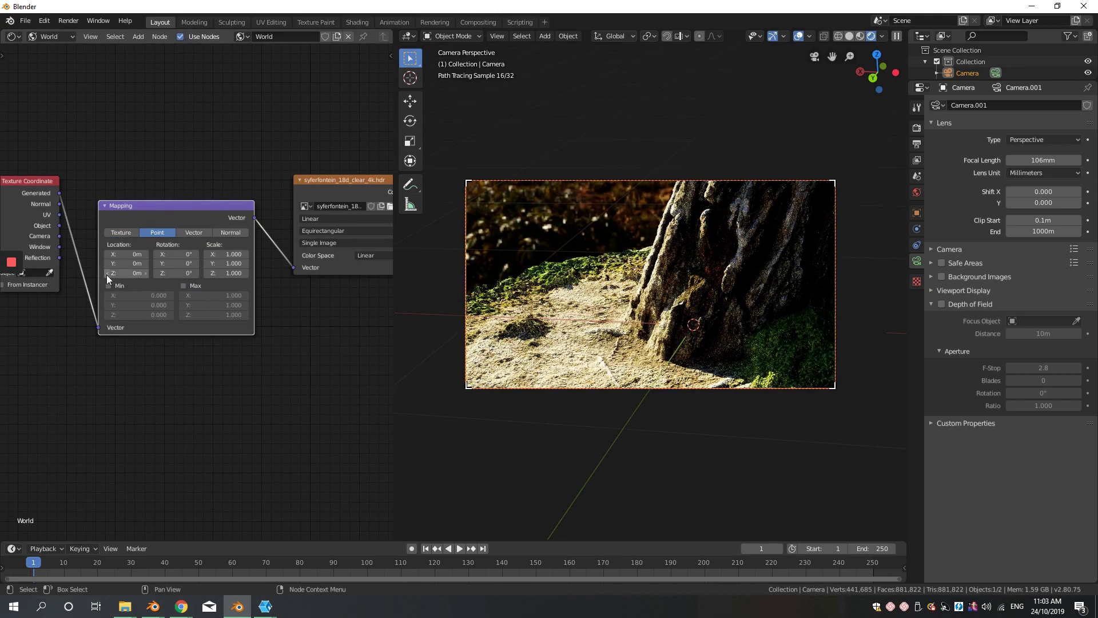
pyautogui.click(107, 274)
pyautogui.click(146, 272)
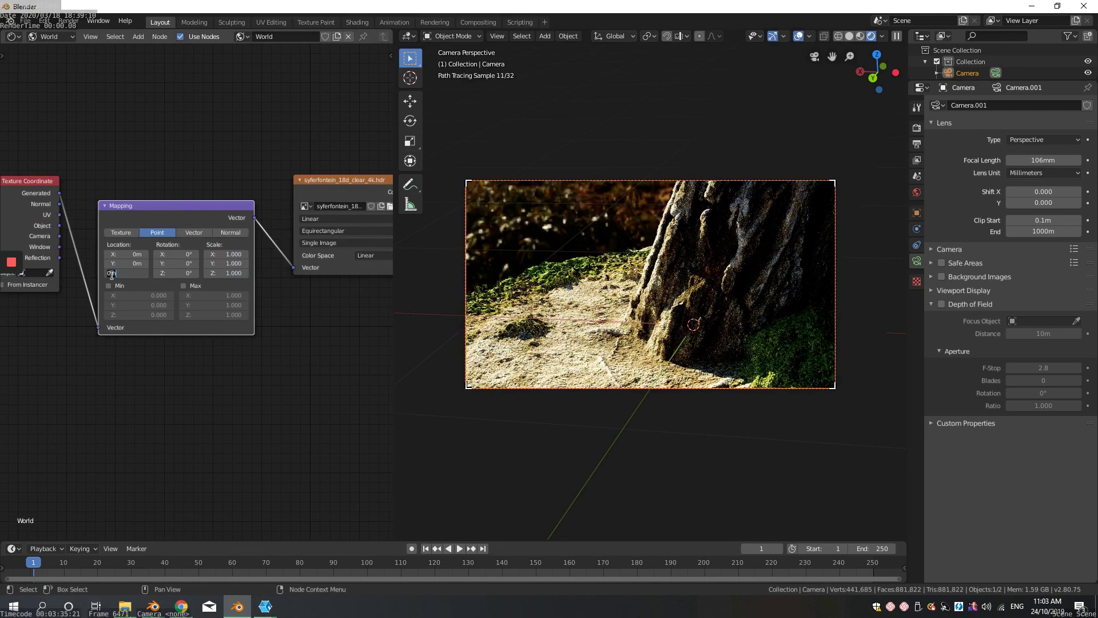
pyautogui.moveTo(106, 274); pyautogui.dragTo(146, 272)
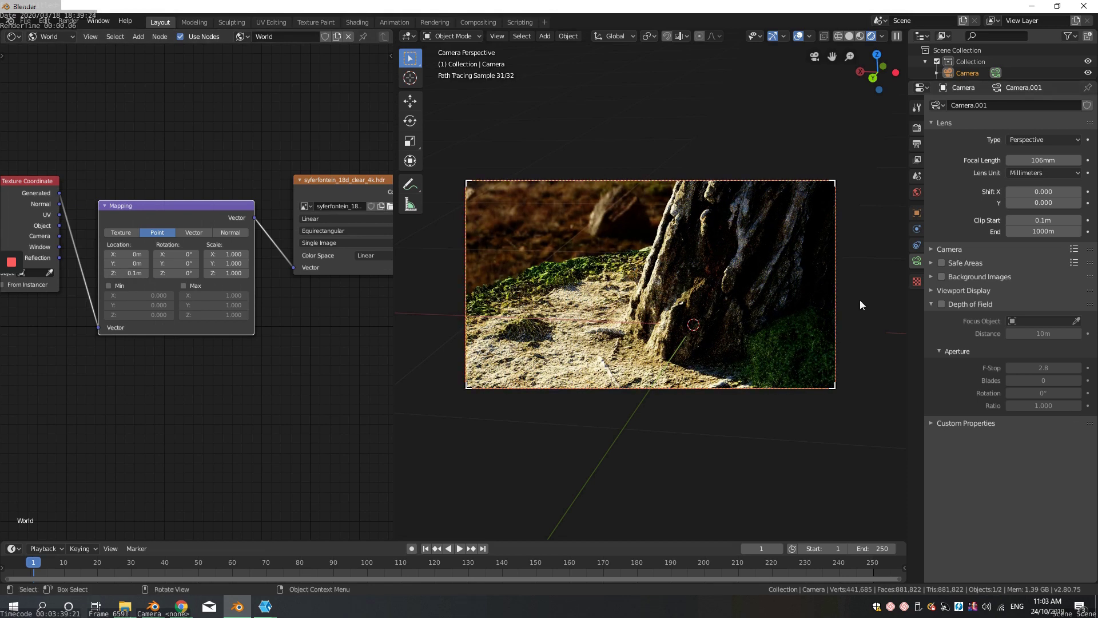
# In solid shading, add a circle empty, resize it and move it horizontally to the ground beside the trunk base
pyautogui.click(626, 336)
pyautogui.press('z')
pyautogui.click(676, 340)
pyautogui.scroll(2, 618, 329)
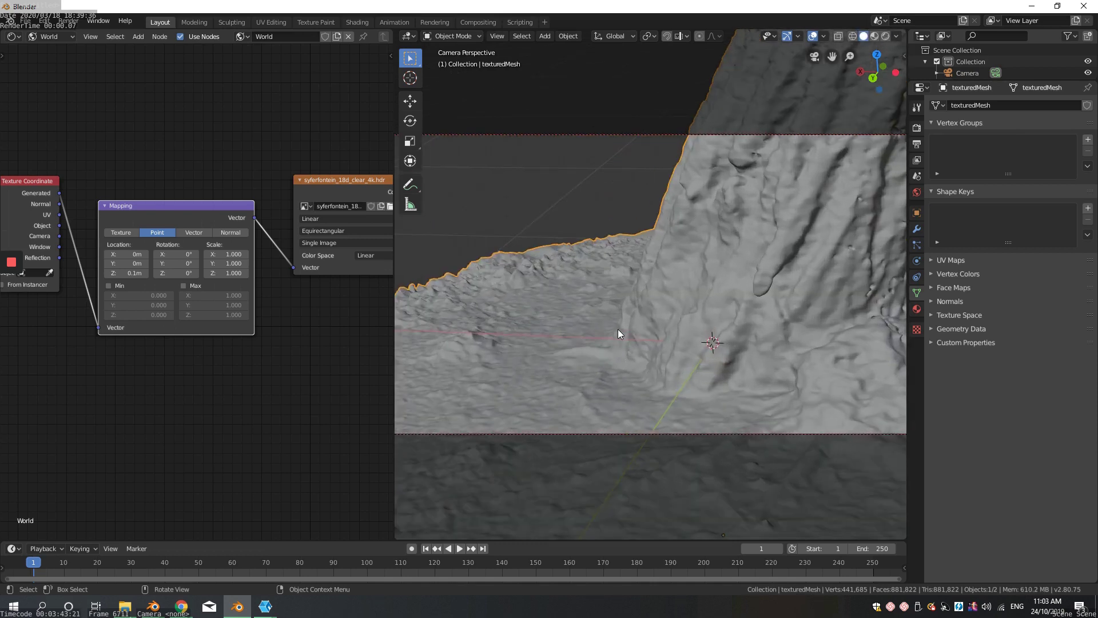
pyautogui.hotkey('shift', 'a')
pyautogui.press('Escape')
pyautogui.rightClick(598, 341)
pyautogui.press('Escape')
pyautogui.hotkey('shift', 'a')
pyautogui.moveTo(549, 406)
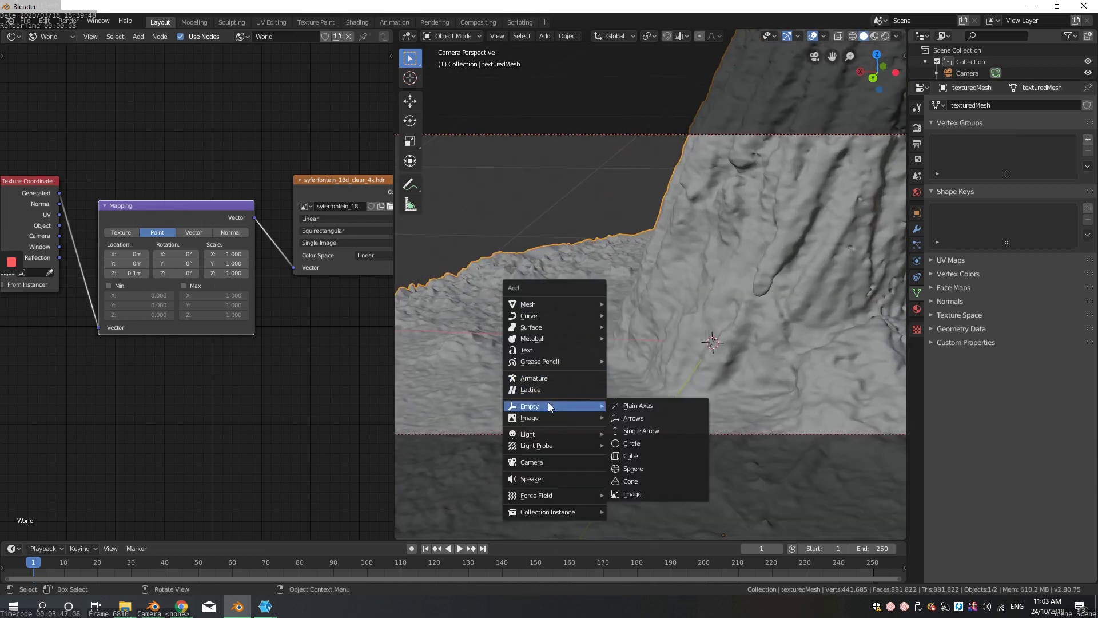
pyautogui.click(642, 443)
pyautogui.press('s')
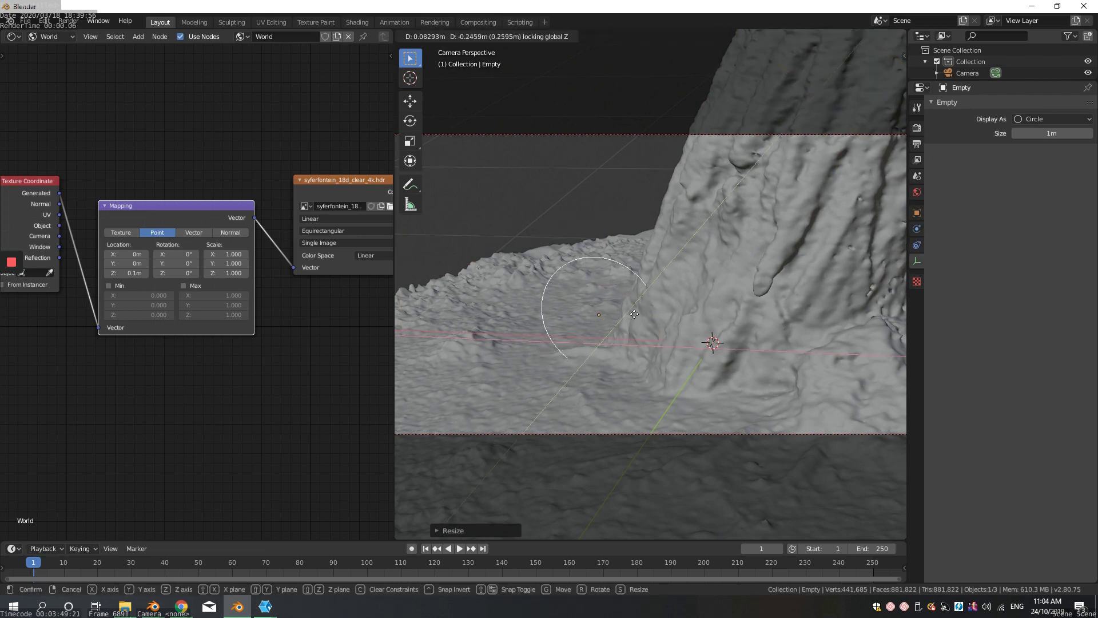
pyautogui.click(596, 400)
# Enable the camera's depth of field with the circle empty as focus object and an F-Stop of 1.9
pyautogui.click(674, 137)
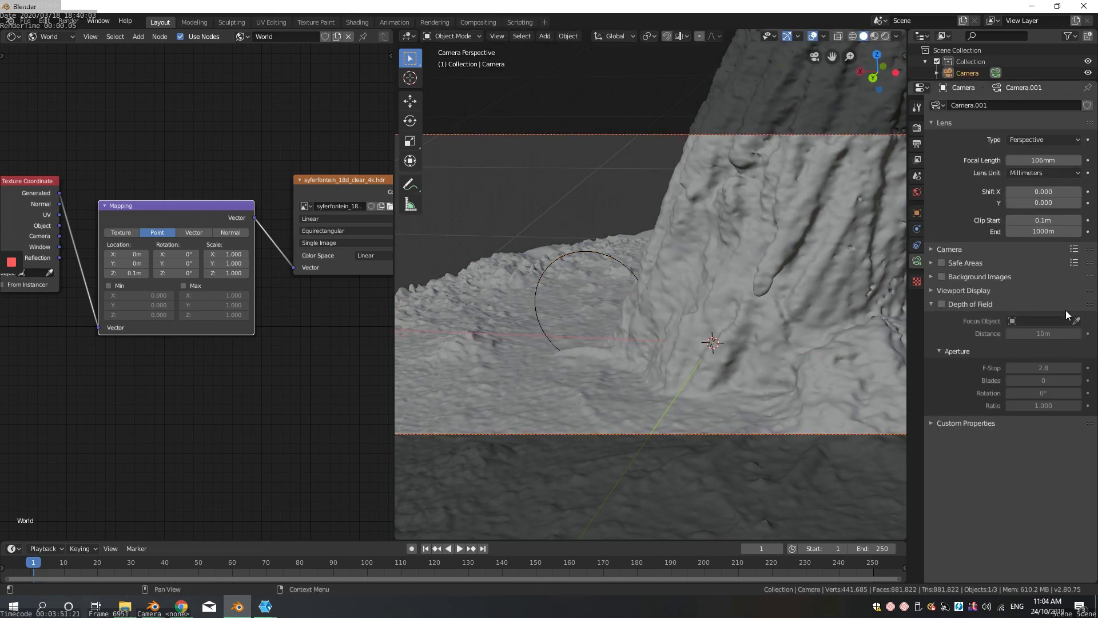
pyautogui.click(582, 245)
pyautogui.click(886, 36)
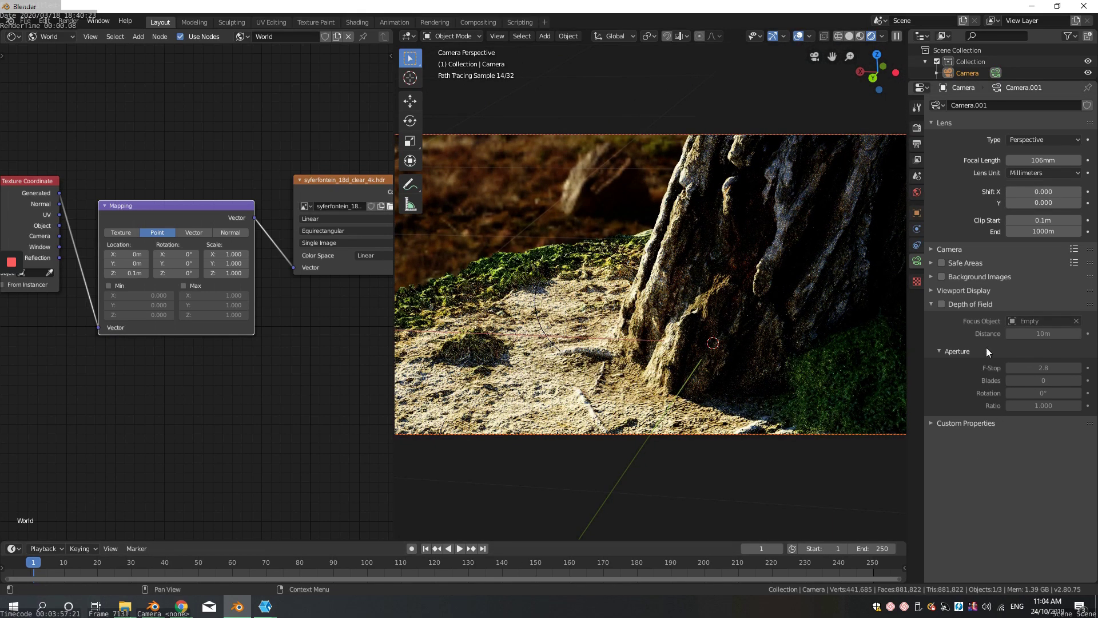
pyautogui.click(941, 304)
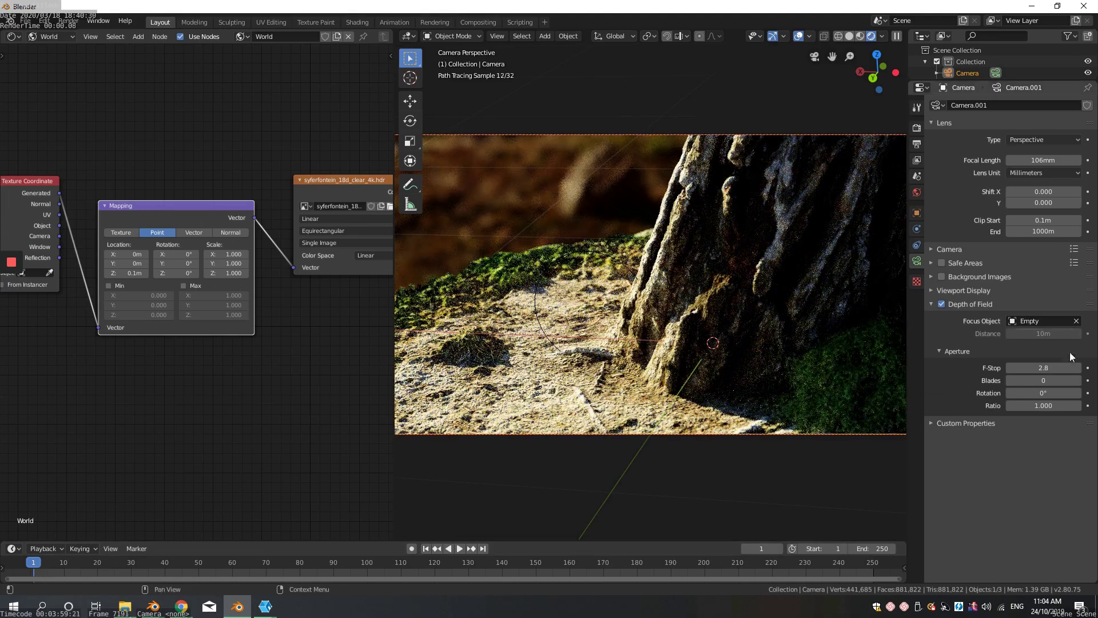
pyautogui.moveTo(1071, 368); pyautogui.dragTo(1061, 368)
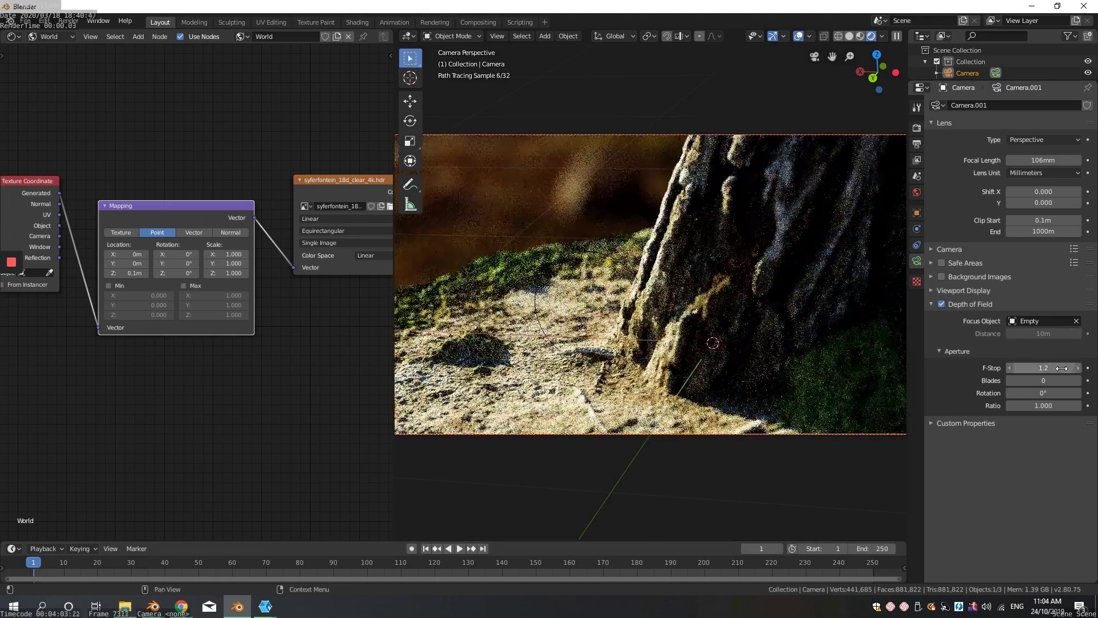
pyautogui.moveTo(1061, 368); pyautogui.dragTo(1068, 367)
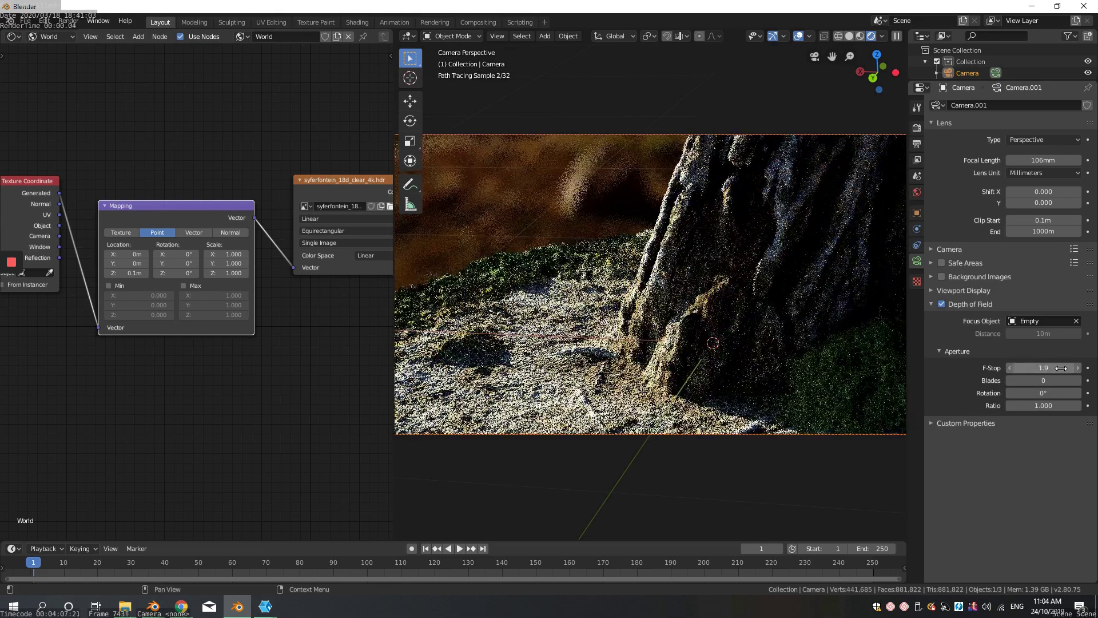
# Duplicate the tree mesh, move the copy within the horizontal plane and rotate it about the Z axis
pyautogui.click(843, 352)
pyautogui.click(745, 356)
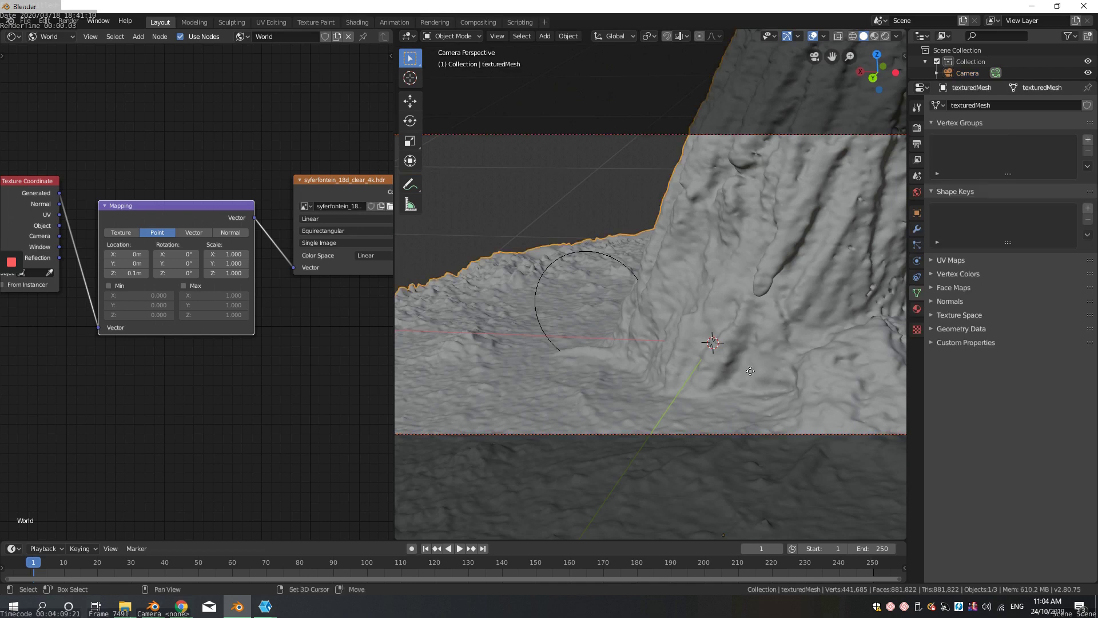
pyautogui.hotkey('shift', 'd')
pyautogui.hotkey('shift', 'z')
pyautogui.click(620, 451)
pyautogui.press('r')
pyautogui.press('z')
pyautogui.click(620, 297)
# Move and rotate the copied tree so its trunk stands in the background to the left of the original
pyautogui.press('g')
pyautogui.hotkey('shift', 'z')
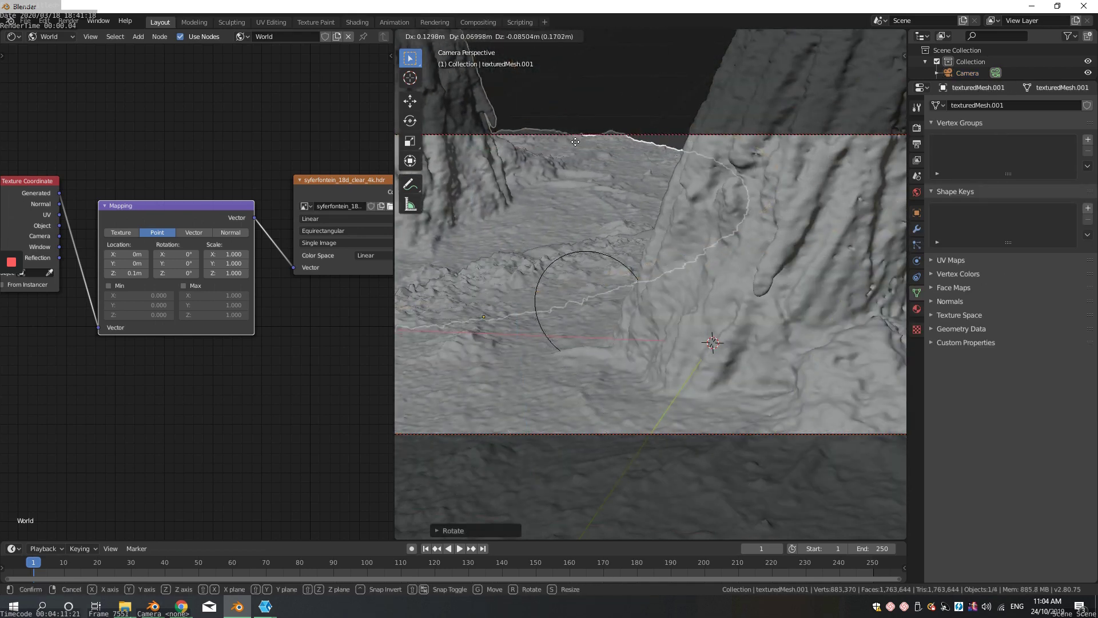
pyautogui.click(590, 304)
pyautogui.scroll(-3, 590, 304)
pyautogui.press('g')
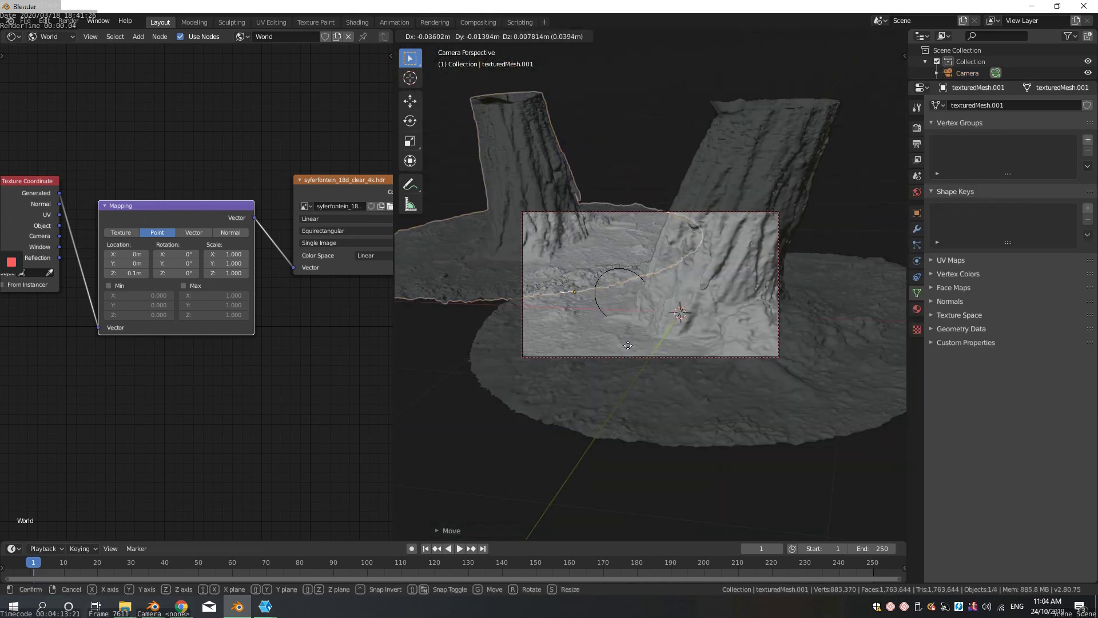
pyautogui.click(640, 369)
pyautogui.press('r')
pyautogui.click(613, 443)
pyautogui.press('g')
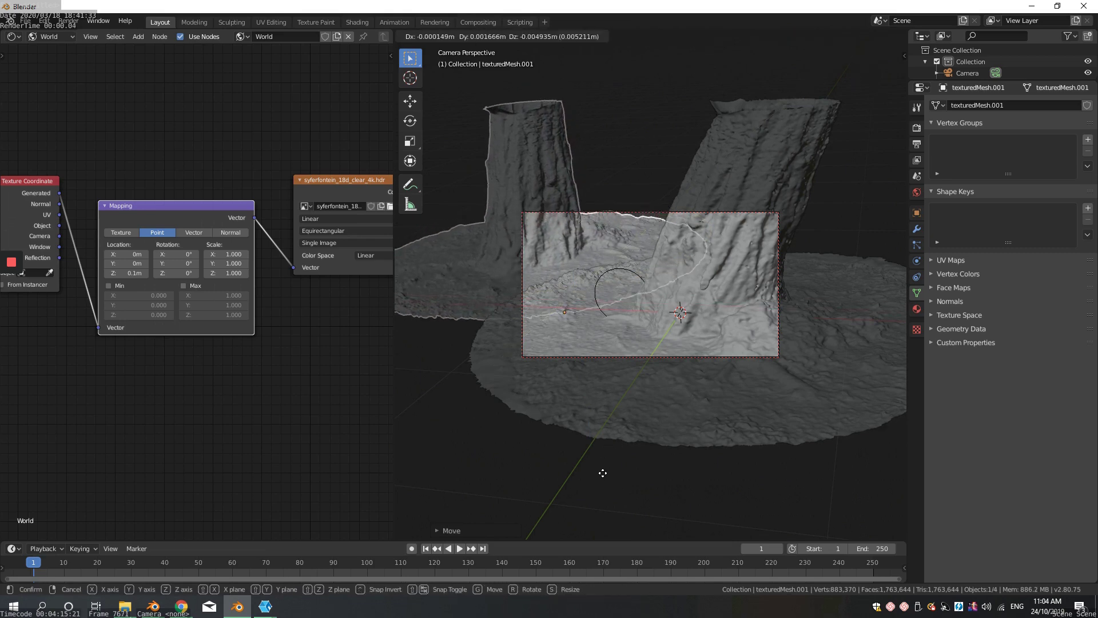
pyautogui.click(605, 453)
# Tilt the copied tree about its local X axis and reposition it behind the original trunk
pyautogui.press('a')
pyautogui.click(606, 245)
pyautogui.scroll(3, 605, 244)
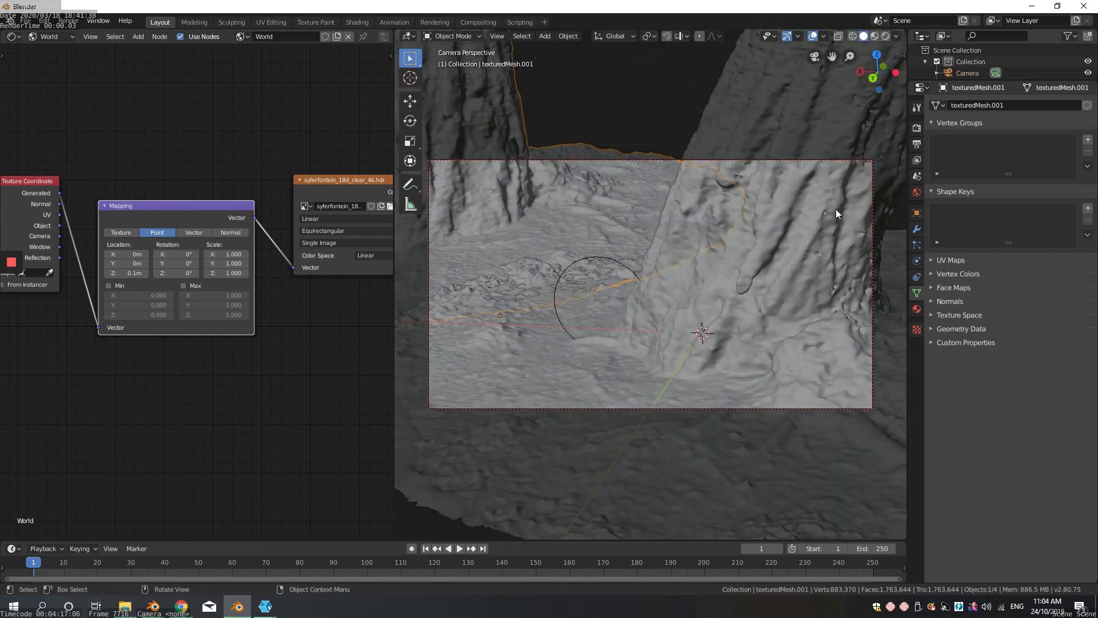
pyautogui.click(649, 159)
pyautogui.press('r')
pyautogui.press('x')
pyautogui.press('x')
pyautogui.click(679, 421)
pyautogui.press('g')
pyautogui.click(639, 161)
pyautogui.press('g')
pyautogui.click(574, 563)
# Preview the duplicated trees in rendered shading with GPU Compute and show the World shader nodes
pyautogui.click(885, 36)
pyautogui.click(572, 343)
pyautogui.click(53, 37)
pyautogui.click(51, 50)
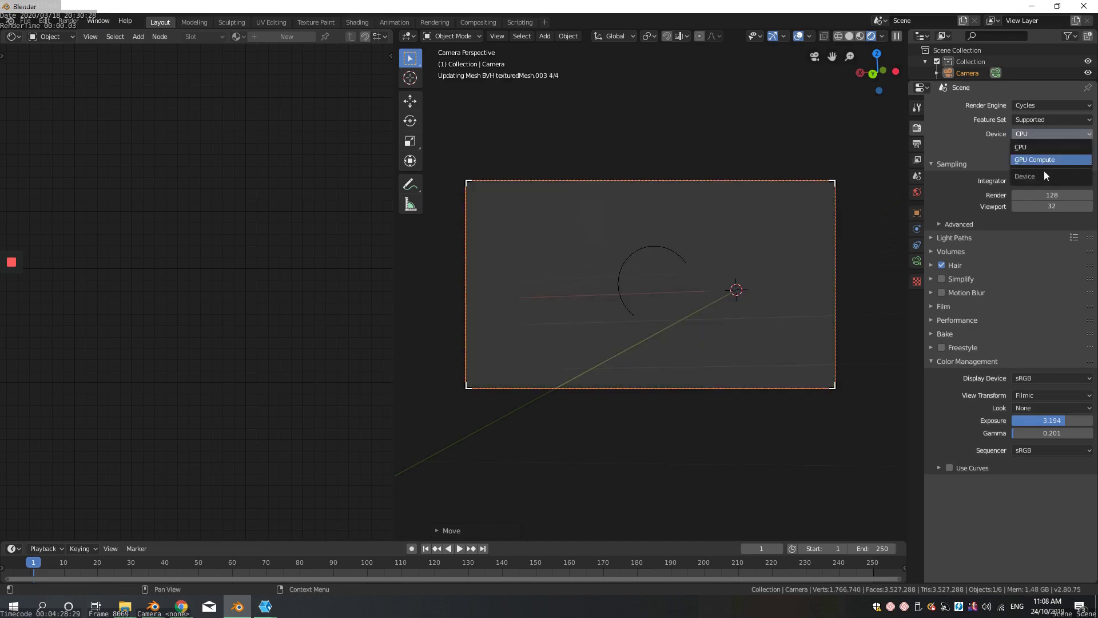
pyautogui.scroll(-10, 1044, 171)
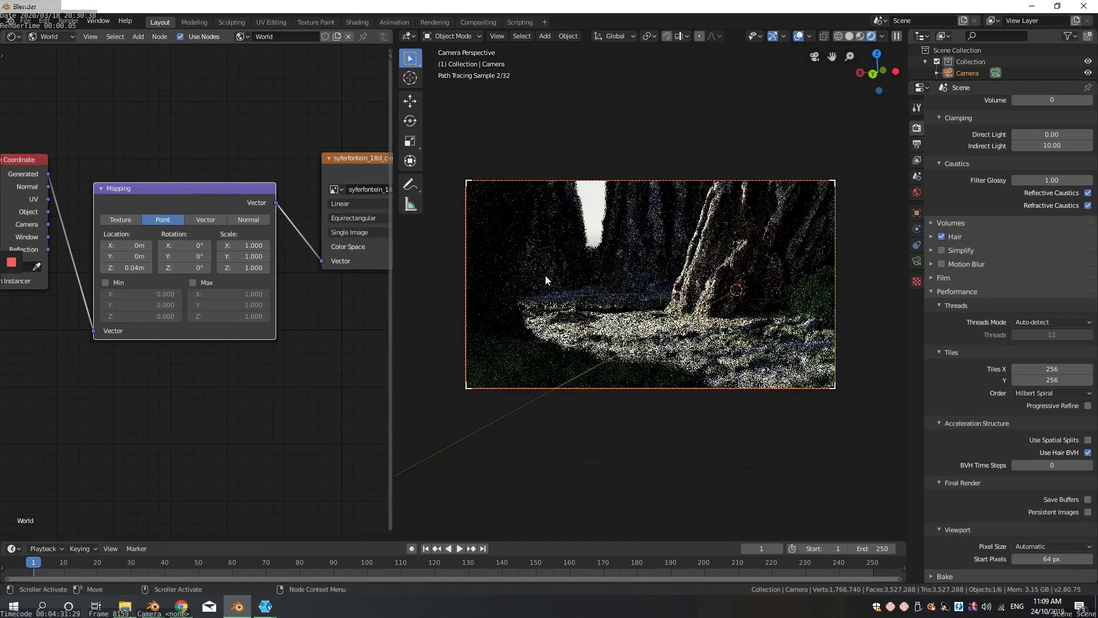
# Reposition the camera slightly and set the Z rotation of the HDR background's Mapping node to -0.5°
pyautogui.press('g')
pyautogui.click(820, 357)
pyautogui.press('s')
pyautogui.press('g')
pyautogui.press('z')
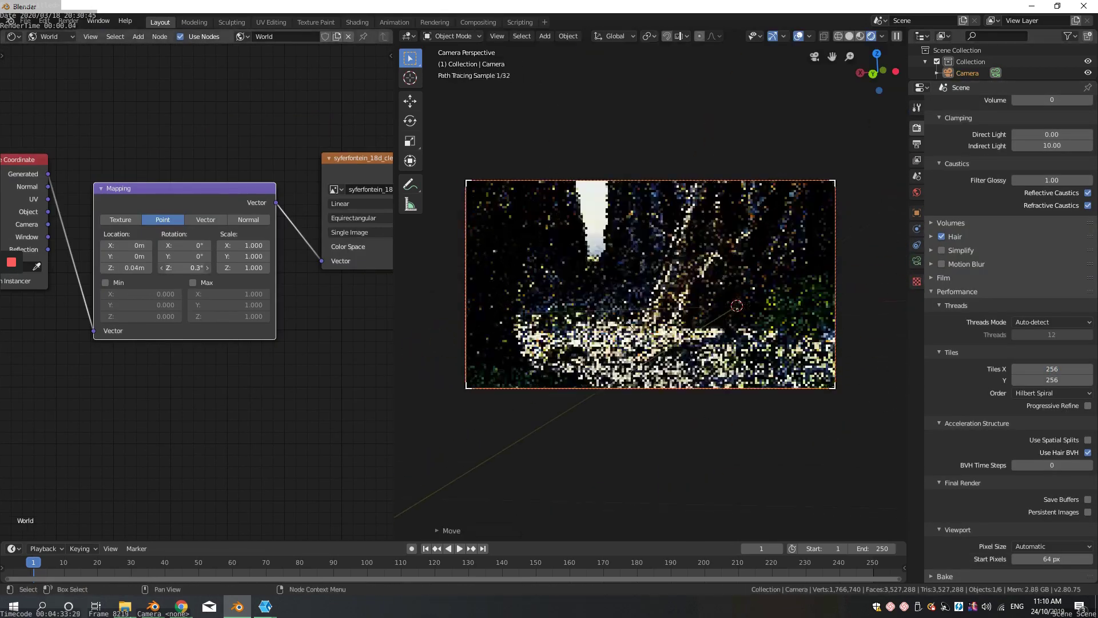
pyautogui.moveTo(184, 267); pyautogui.dragTo(162, 268)
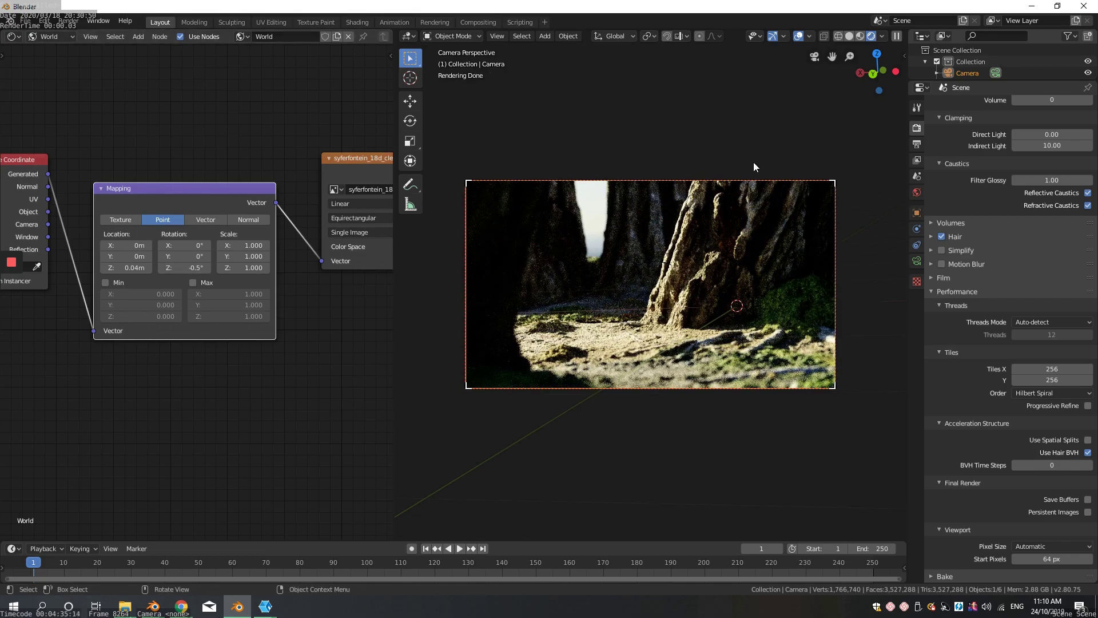
# Reposition the foreground tree copy and rotate it about the Z axis so it no longer darkens the camera view
pyautogui.click(701, 293)
pyautogui.press('g')
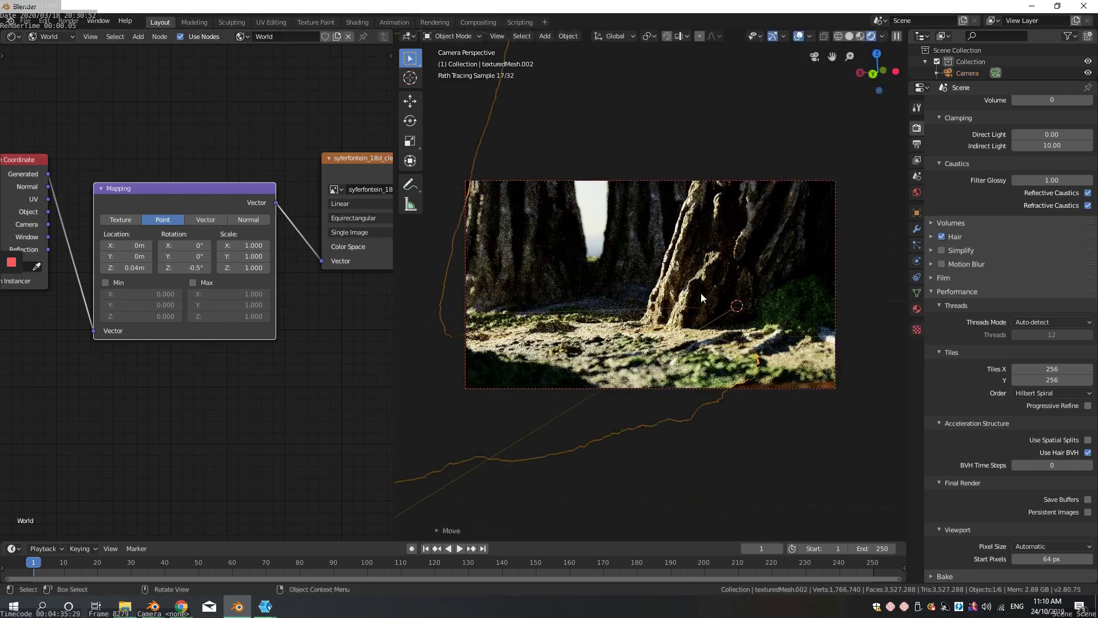
pyautogui.press('r')
pyautogui.press('z')
pyautogui.click(719, 466)
pyautogui.press('g')
pyautogui.click(853, 483)
# Duplicate a tree in the camera view, place the new copy beside it and deselect everything
pyautogui.click(702, 224)
pyautogui.hotkey('shift', 'd')
pyautogui.click(754, 227)
pyautogui.hotkey('alt', 'a')
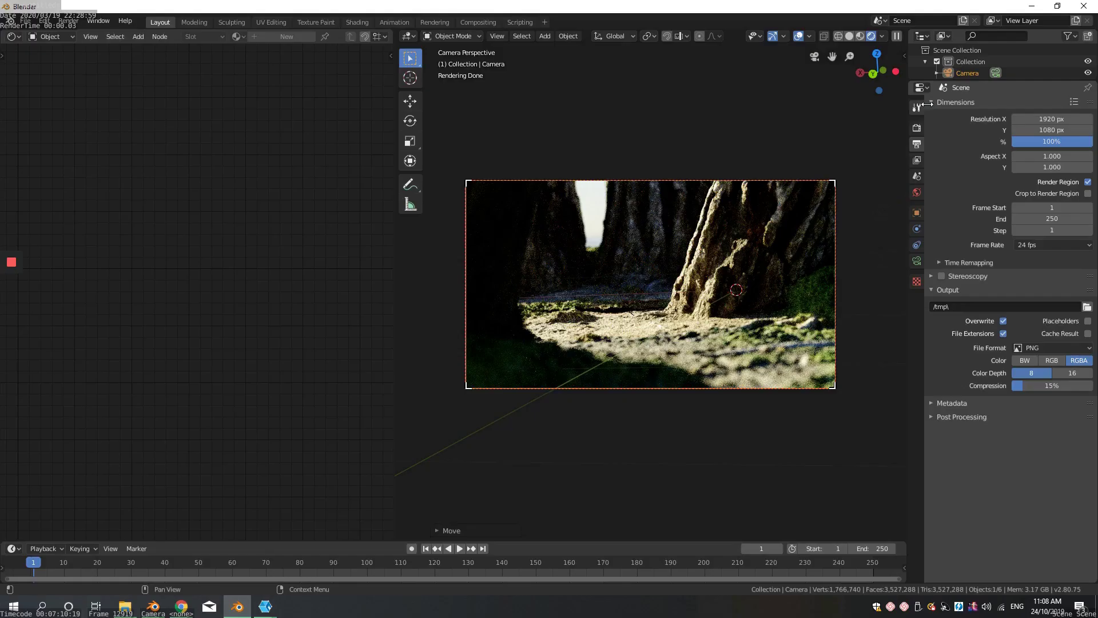
# Open the render settings, try the CPU as Cycles device and set it back to GPU Compute
pyautogui.click(917, 107)
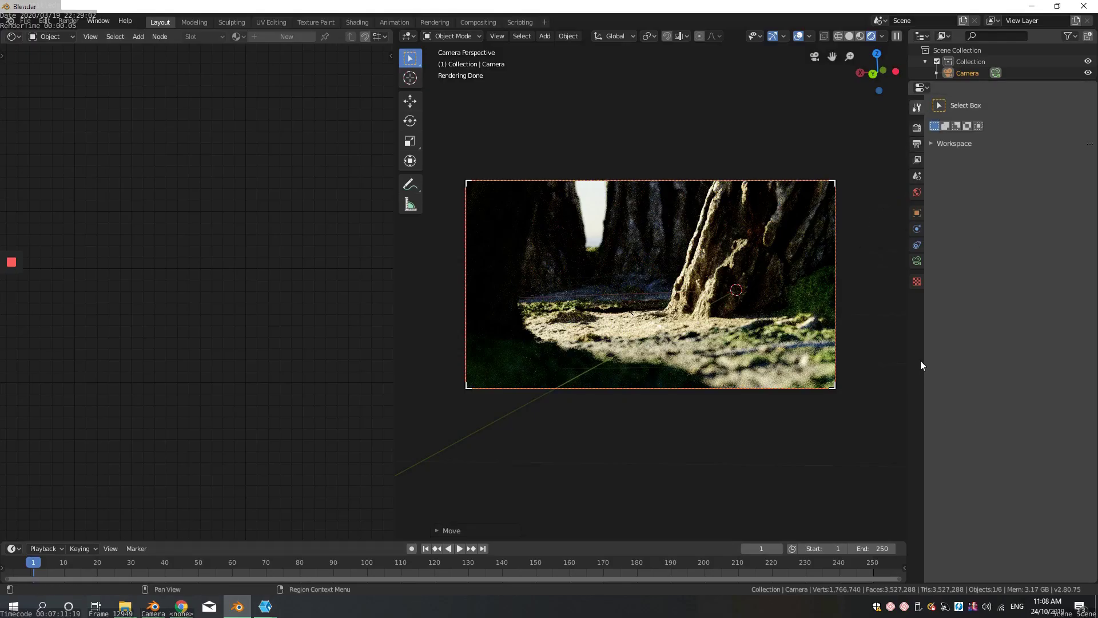
pyautogui.click(917, 127)
pyautogui.click(1043, 134)
pyautogui.click(1043, 147)
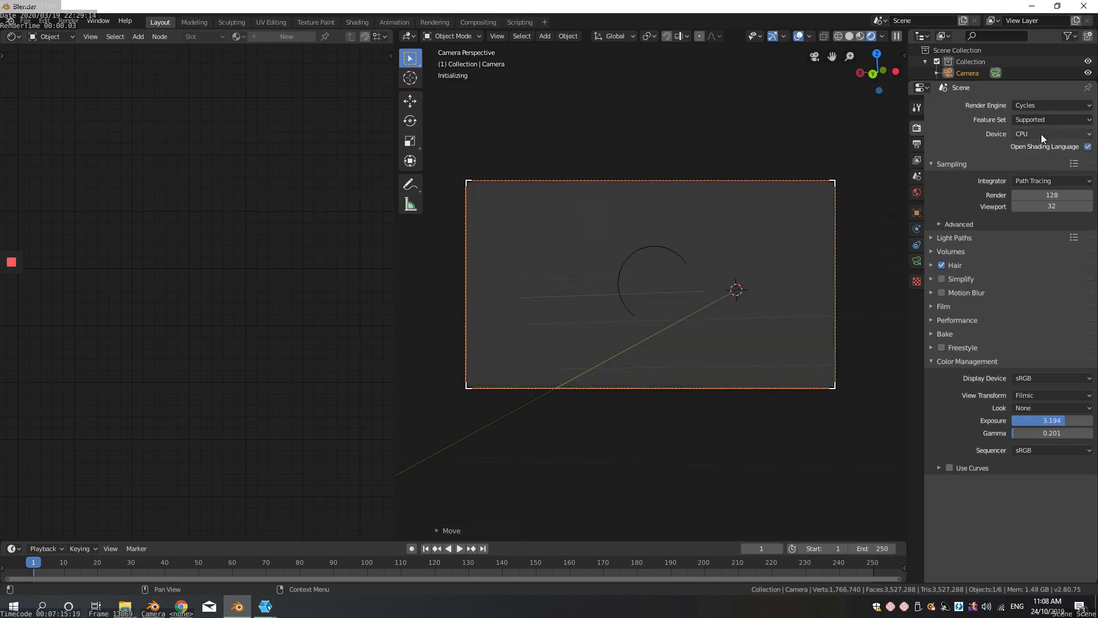
pyautogui.click(1043, 135)
pyautogui.click(1037, 160)
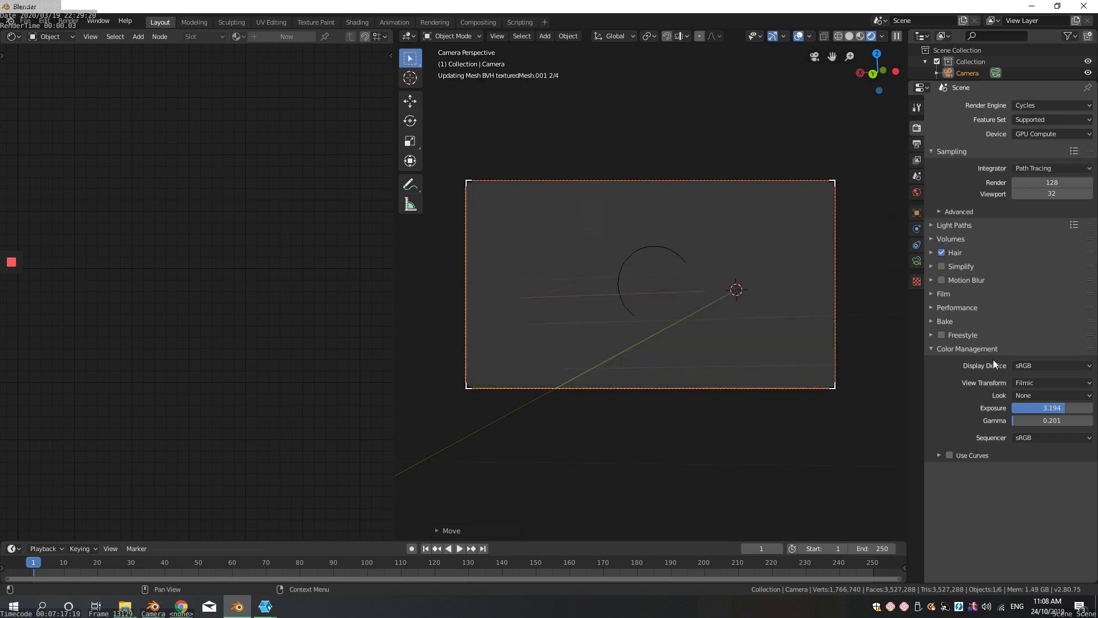
# Set the diffuse, glossy, transparency and transmission max bounces to 2 and show the Performance settings
pyautogui.click(956, 293)
pyautogui.click(956, 293)
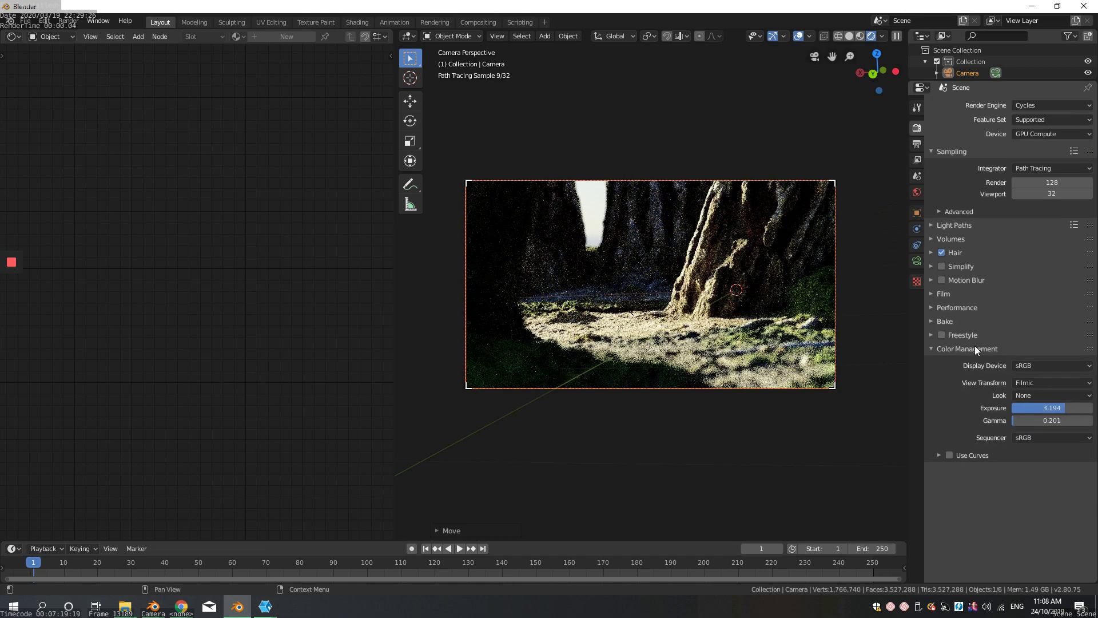
pyautogui.click(976, 226)
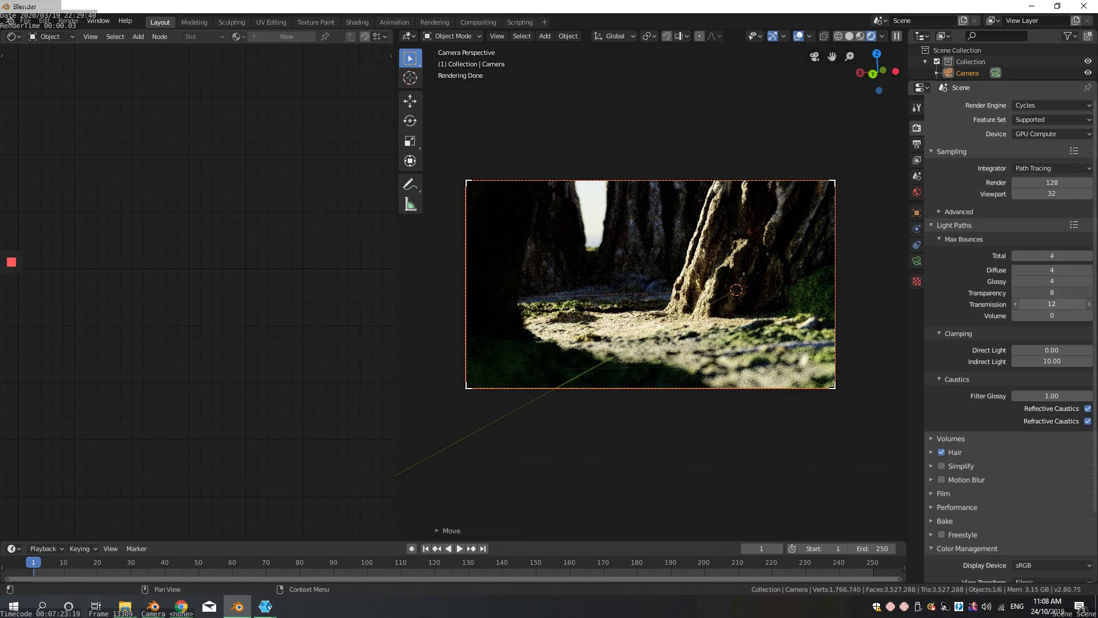
pyautogui.scroll(-4, 1034, 441)
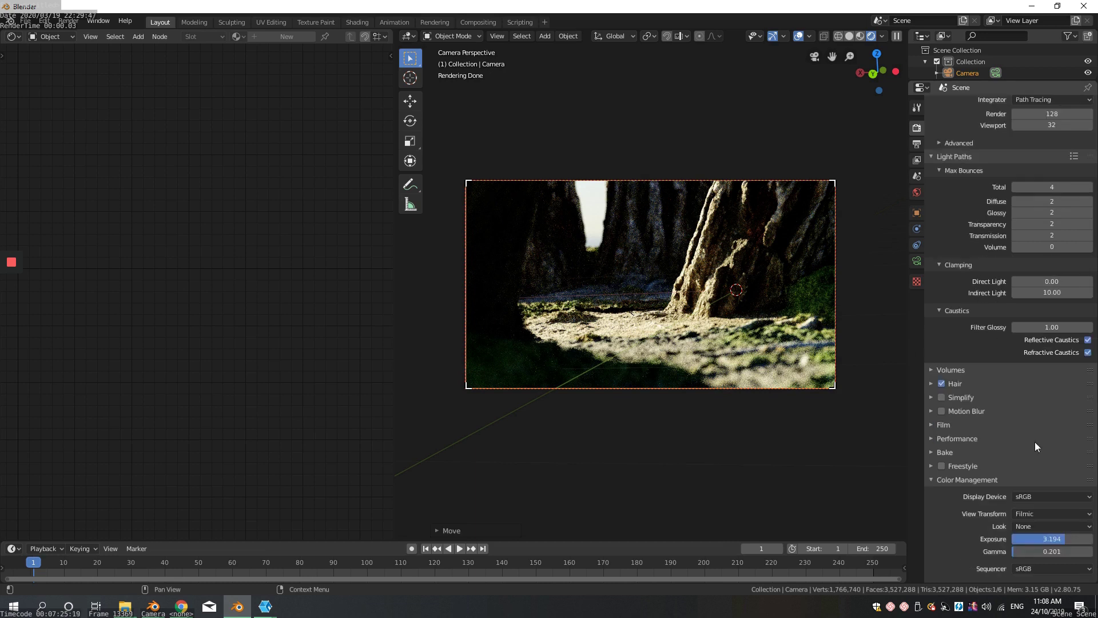
pyautogui.click(966, 430)
pyautogui.scroll(-7, 1061, 413)
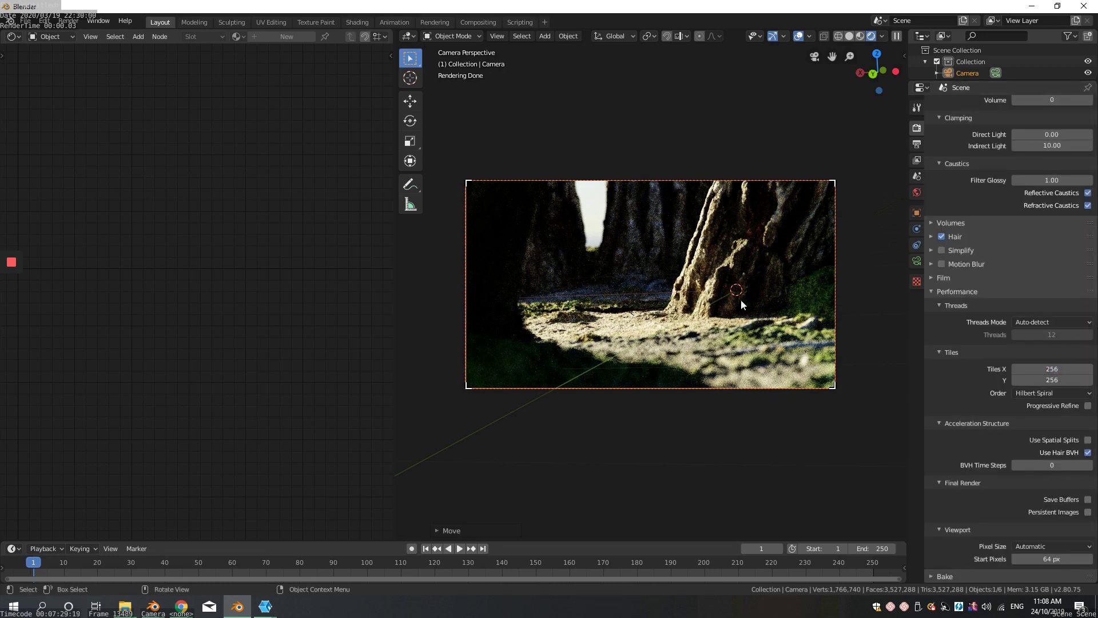
# Select the main tree and set the Bump node's strength in its TextureAtlas_1001 material to 1.000
pyautogui.click(742, 257)
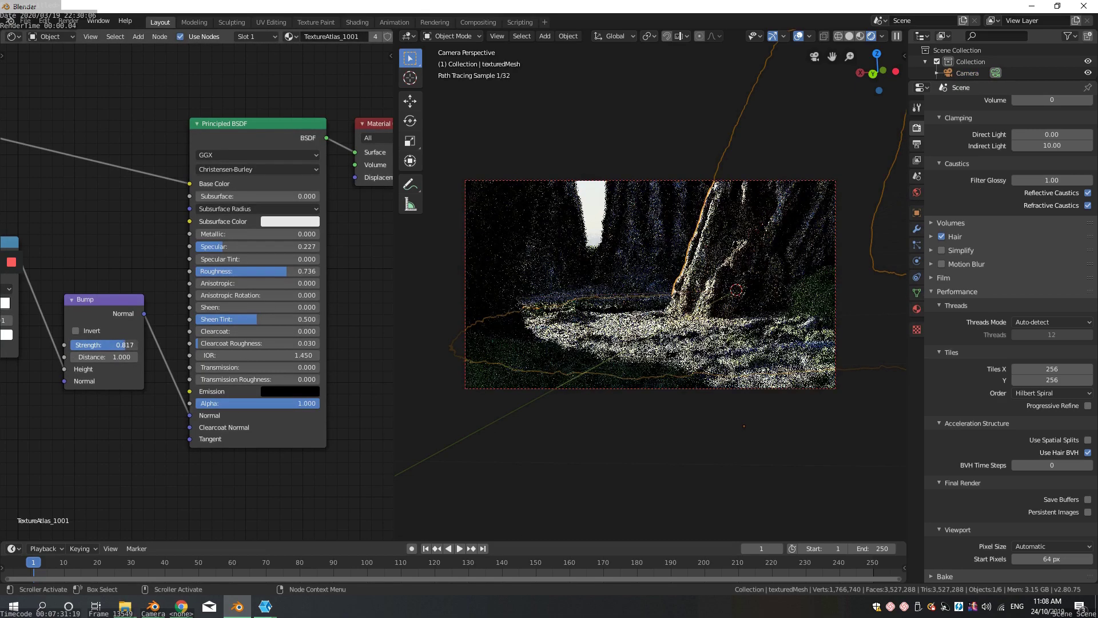
pyautogui.moveTo(123, 249); pyautogui.dragTo(223, 243, button='middle')
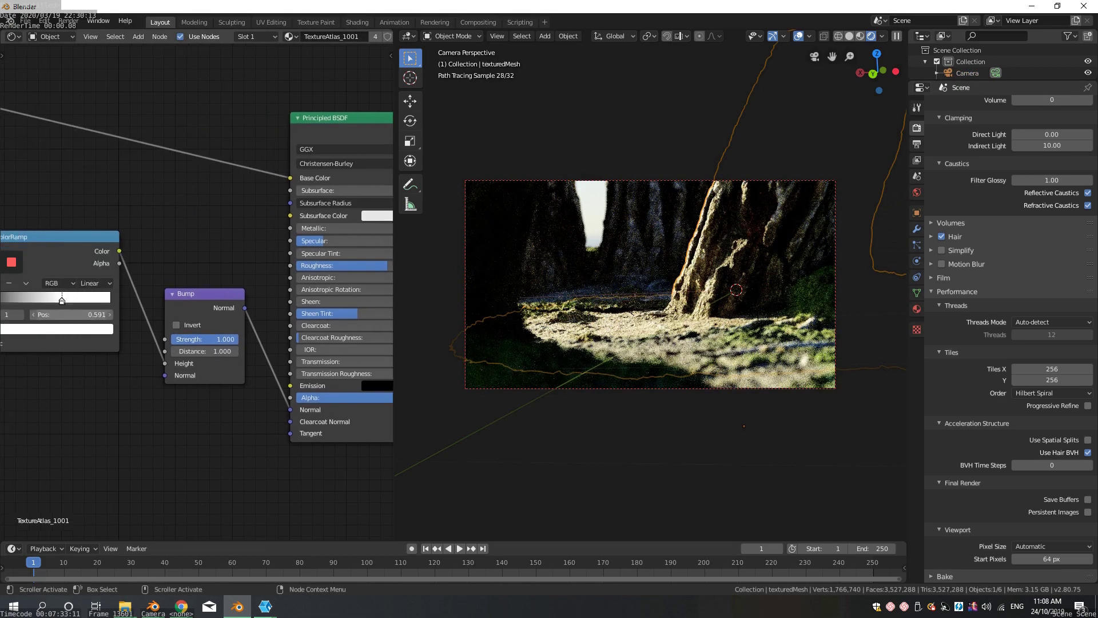